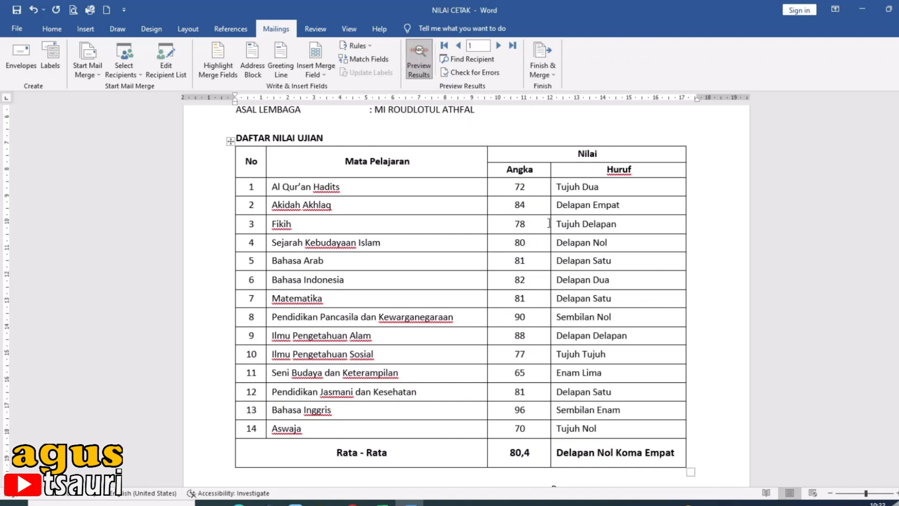
# Step: Advance the merge preview from record 1 to record 5, whose average is 75,2
pyautogui.scroll(3, 550, 222)
pyautogui.scroll(-2, 515, 188)
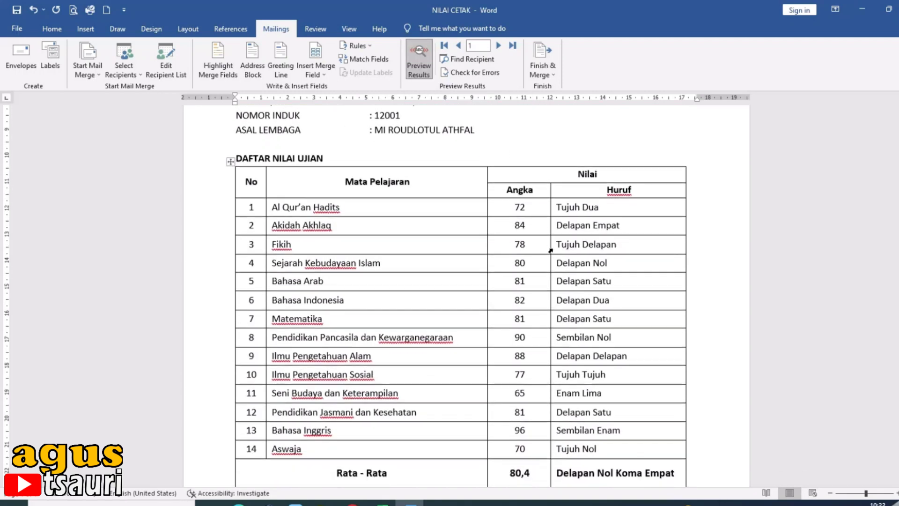
pyautogui.scroll(-1, 550, 251)
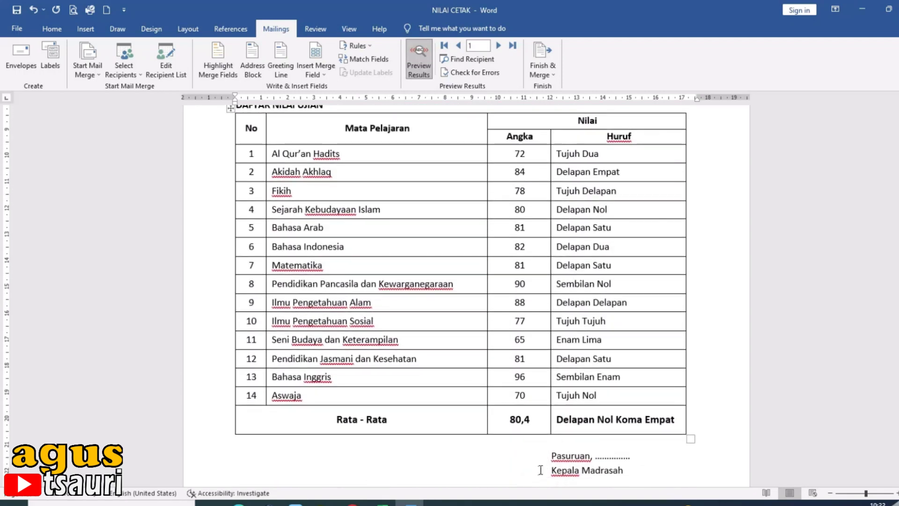
pyautogui.click(500, 46)
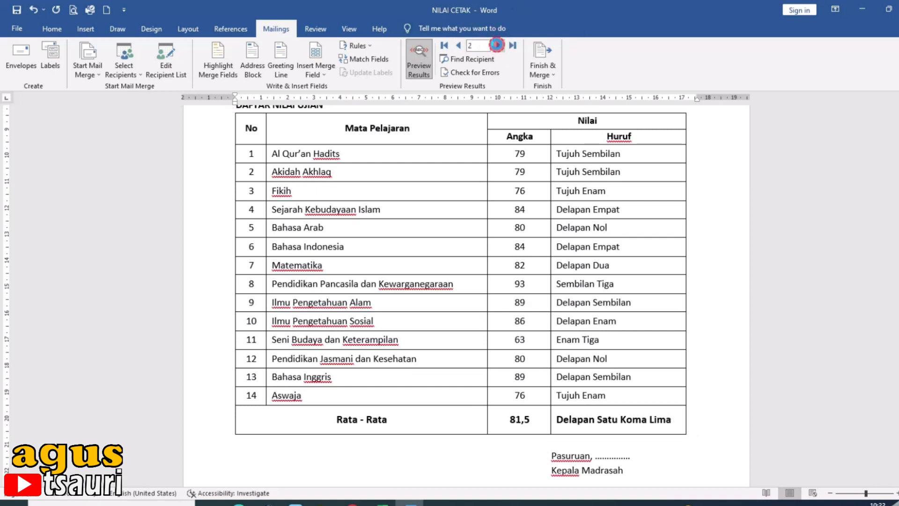
pyautogui.click(497, 46)
pyautogui.click(497, 46)
pyautogui.click(498, 45)
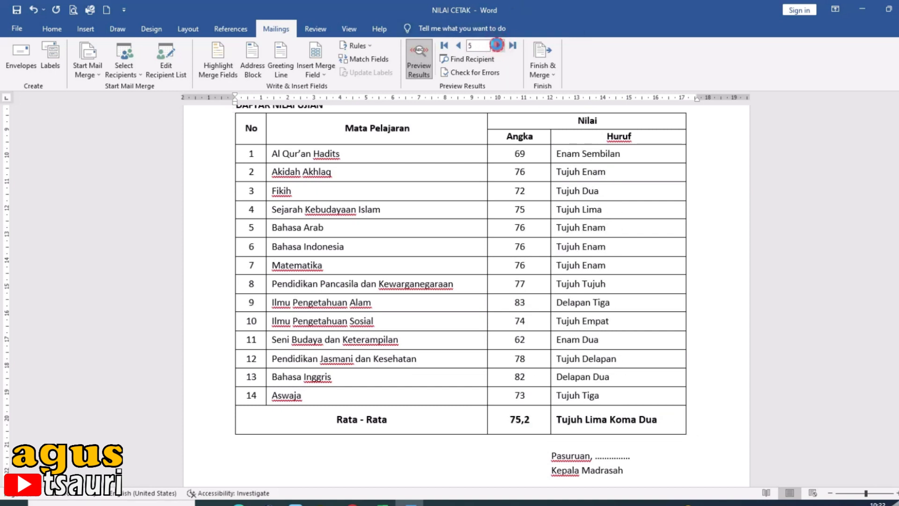
pyautogui.click(498, 45)
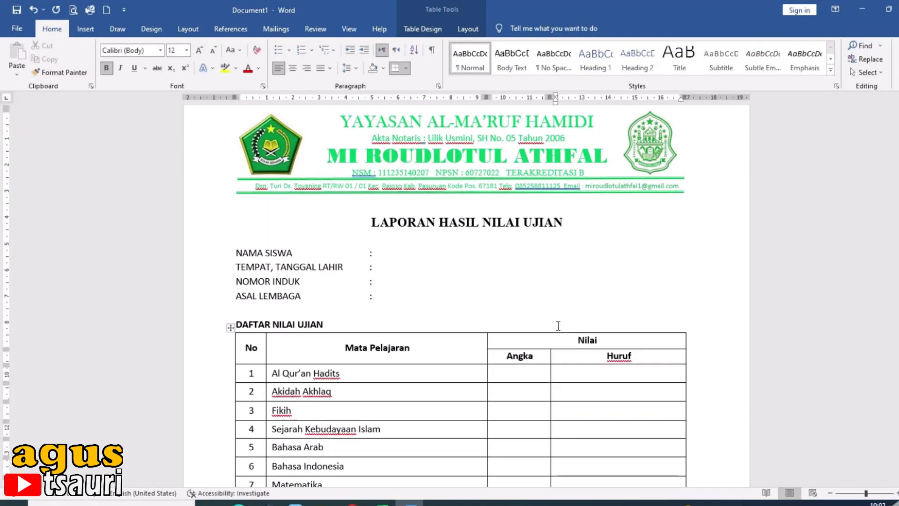
# Step: Scroll the blank 'LAPORAN HASIL NILAI UJIAN' template down to the NAMA SISWA field
pyautogui.scroll(2, 558, 327)
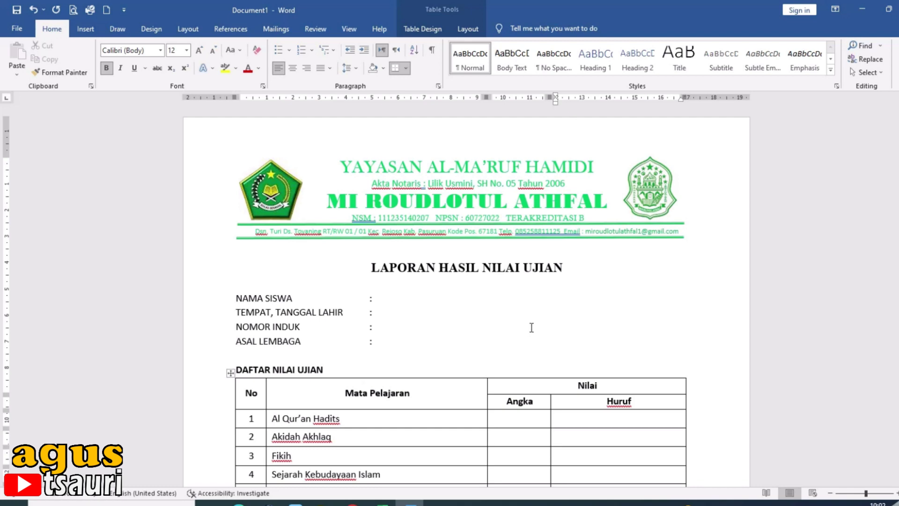
pyautogui.scroll(-1, 532, 326)
pyautogui.scroll(-1, 532, 327)
pyautogui.scroll(-2, 531, 326)
pyautogui.scroll(-1, 530, 327)
pyautogui.scroll(4, 529, 327)
pyautogui.scroll(-2, 528, 327)
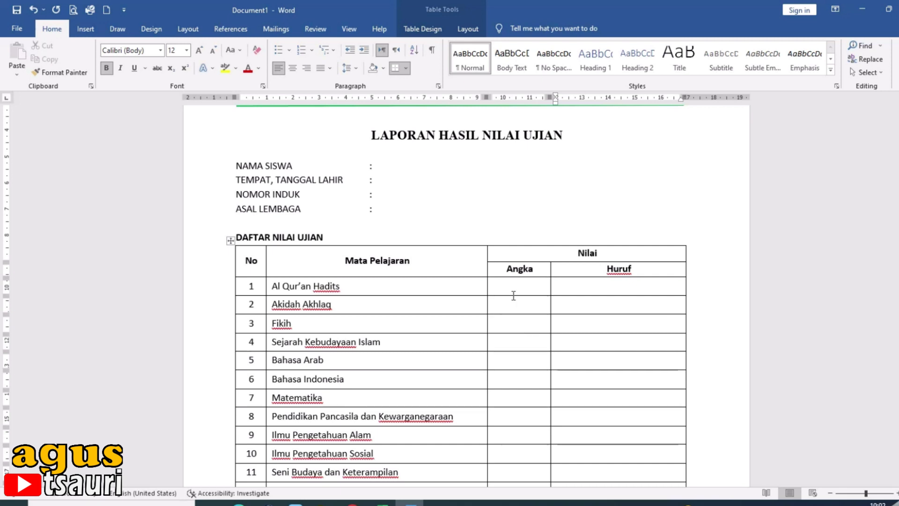
pyautogui.click(391, 169)
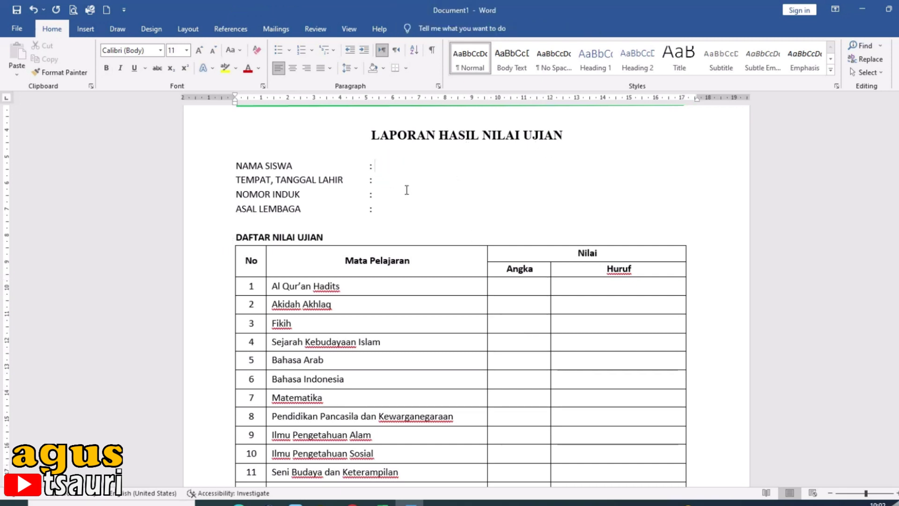
# Step: Review the empty 14-subject grade table, then bring up the Excel Book1 grades workbook
pyautogui.scroll(-2, 405, 191)
pyautogui.scroll(2, 398, 191)
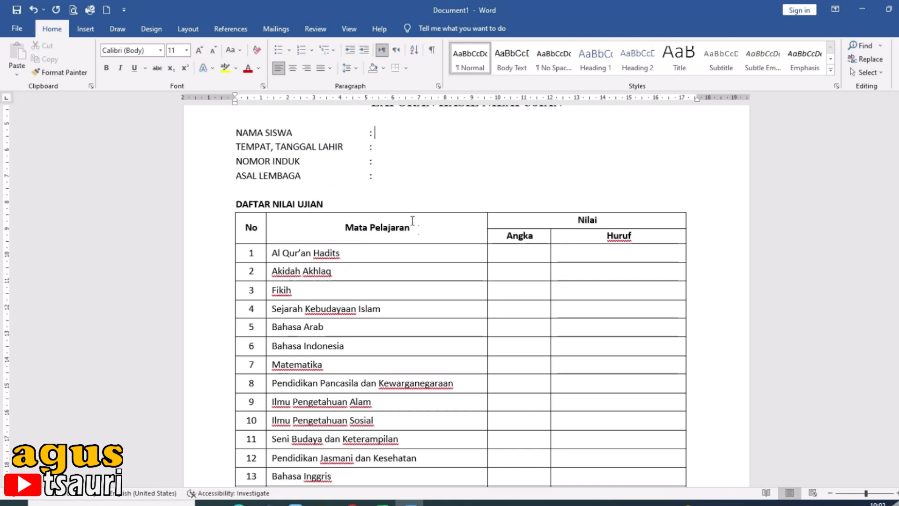
pyautogui.scroll(-2, 438, 251)
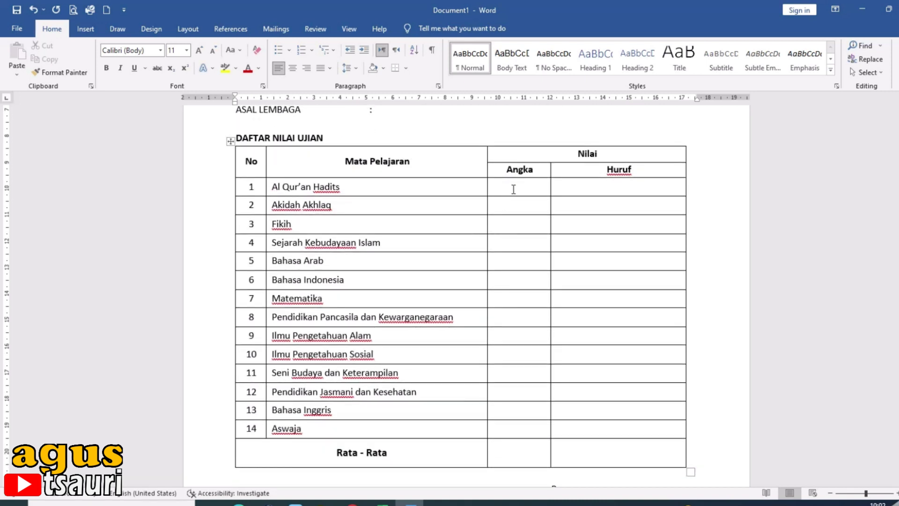
pyautogui.scroll(-2, 577, 219)
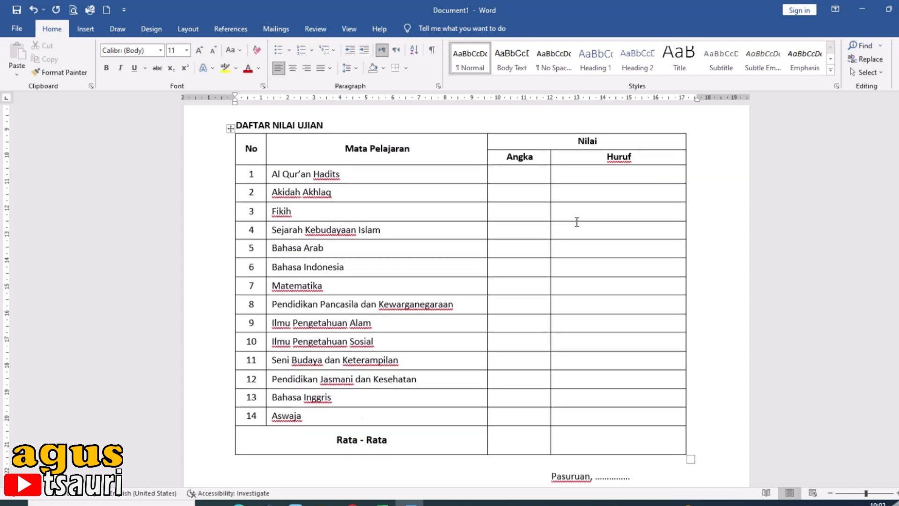
pyautogui.scroll(-1, 585, 390)
pyautogui.scroll(-2, 609, 403)
pyautogui.scroll(6, 625, 414)
pyautogui.scroll(4, 622, 411)
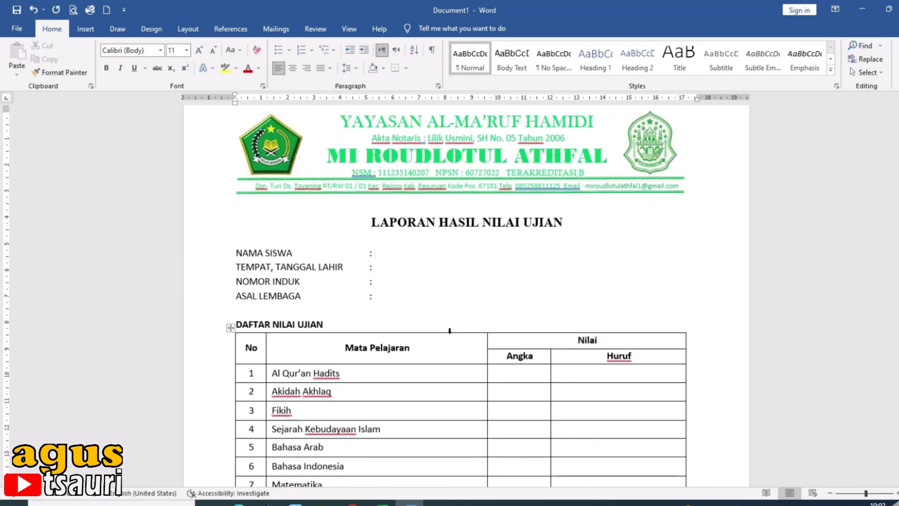
pyautogui.scroll(-2, 450, 335)
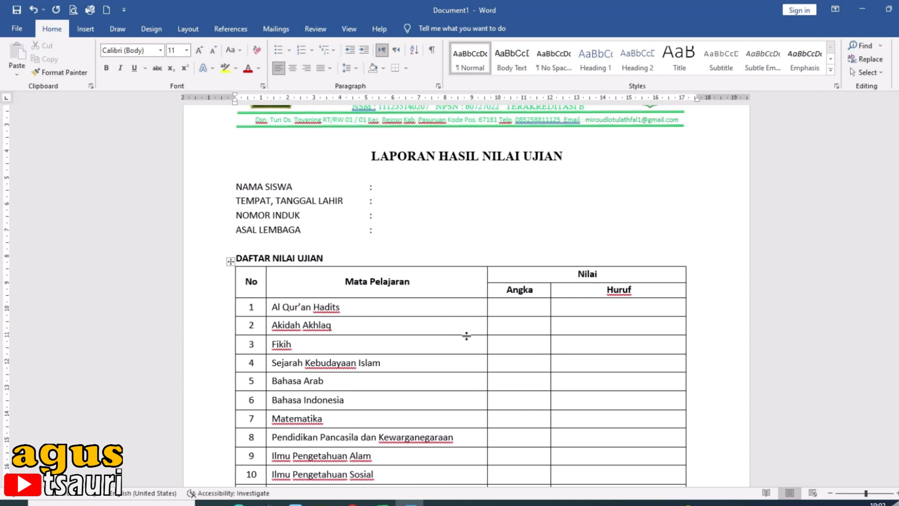
pyautogui.scroll(-1, 467, 335)
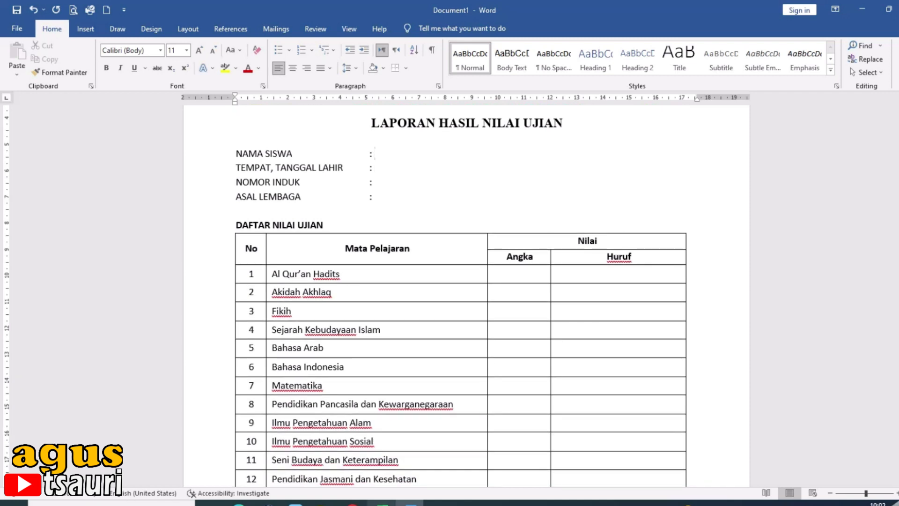
pyautogui.click(383, 502)
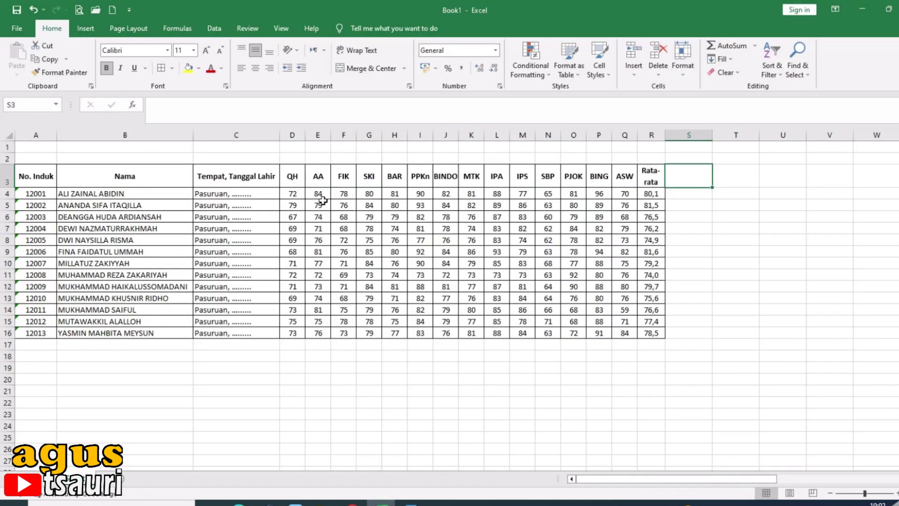
pyautogui.moveTo(297, 194); pyautogui.dragTo(651, 333)
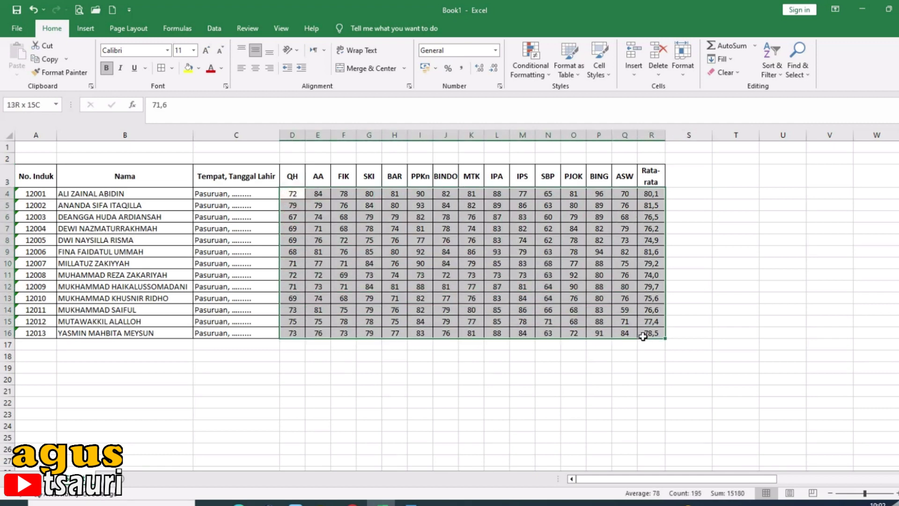
pyautogui.click(46, 196)
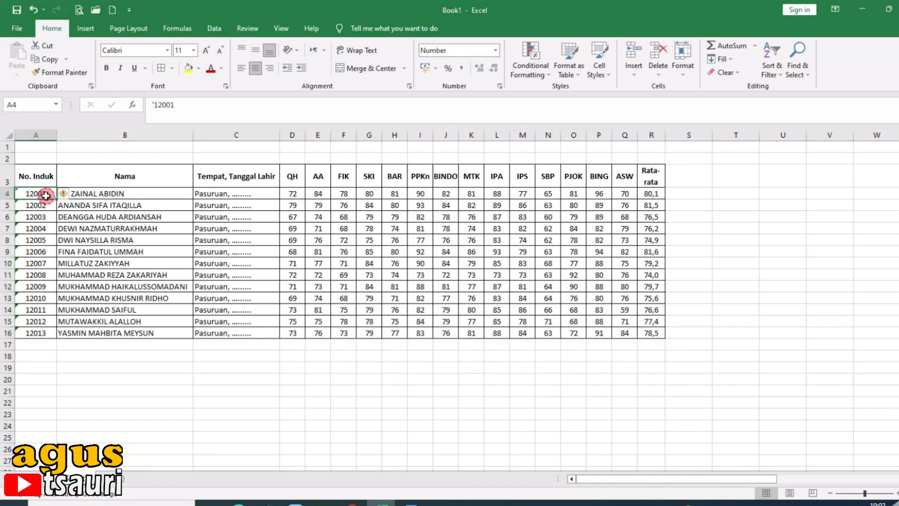
pyautogui.click(126, 195)
pyautogui.click(240, 197)
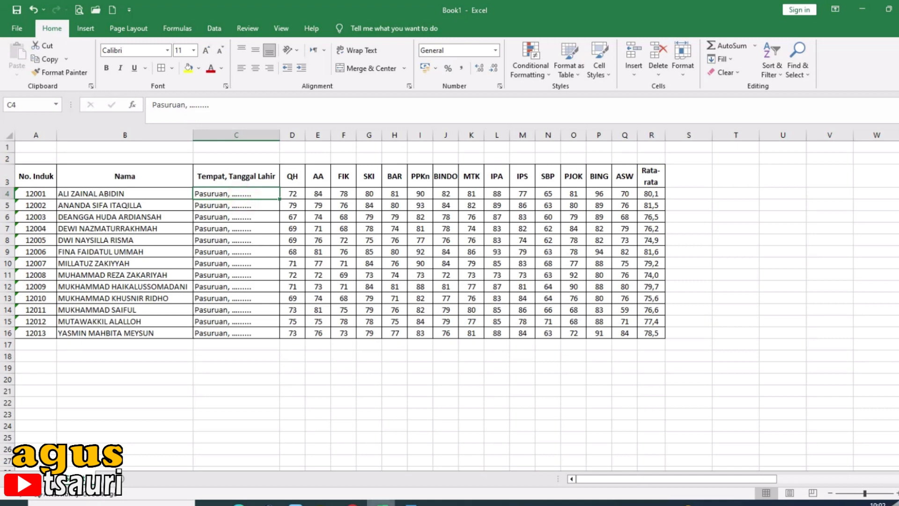
pyautogui.hotkey('alt', 'Tab')
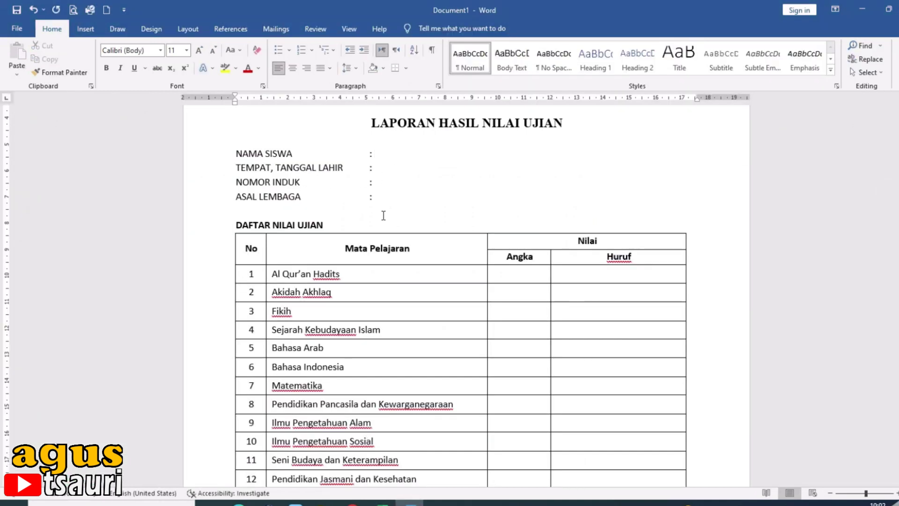
pyautogui.click(398, 200)
pyautogui.click(500, 276)
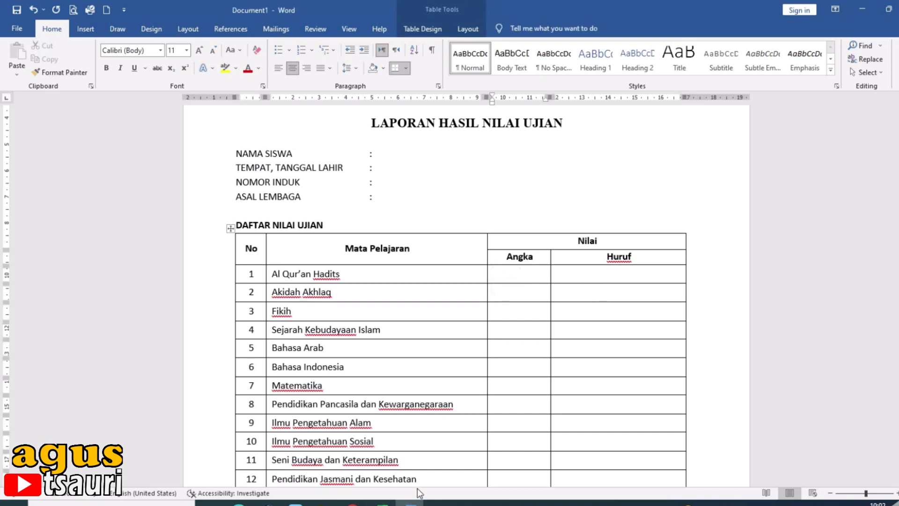
pyautogui.hotkey('alt', 'Tab')
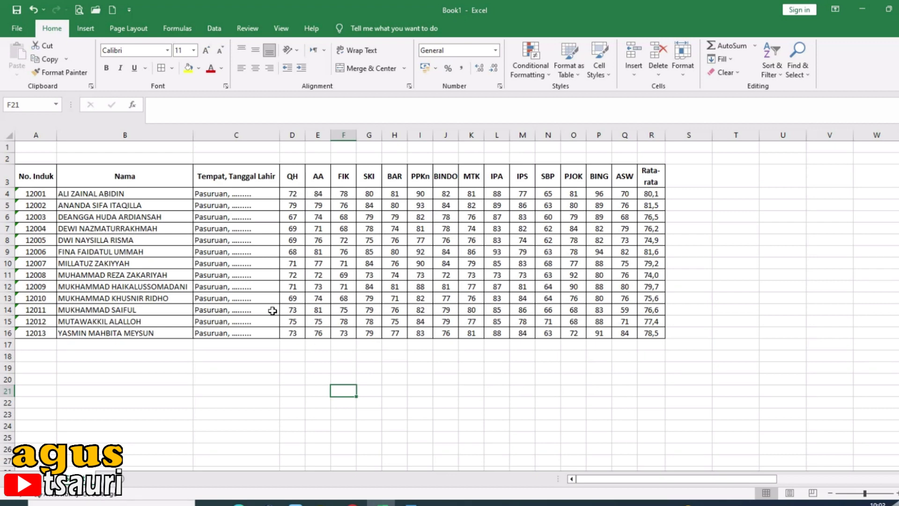
pyautogui.click(410, 503)
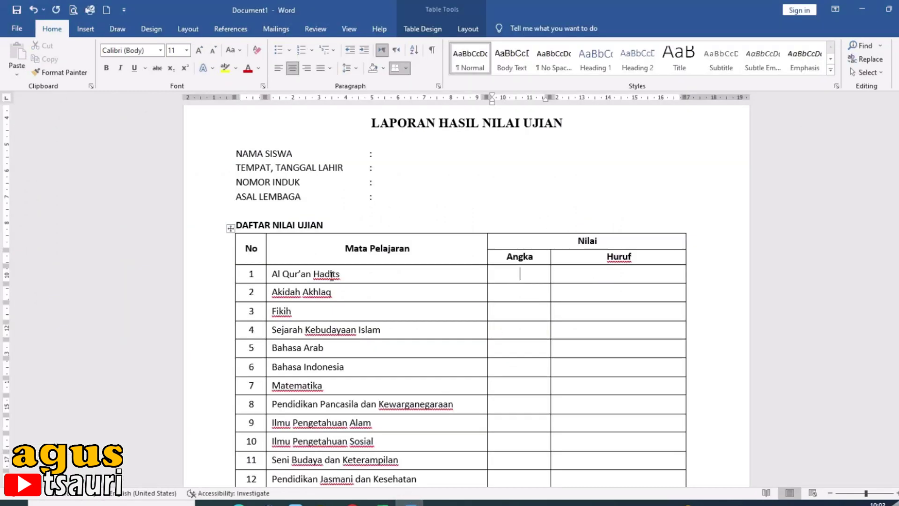
pyautogui.scroll(-3, 332, 277)
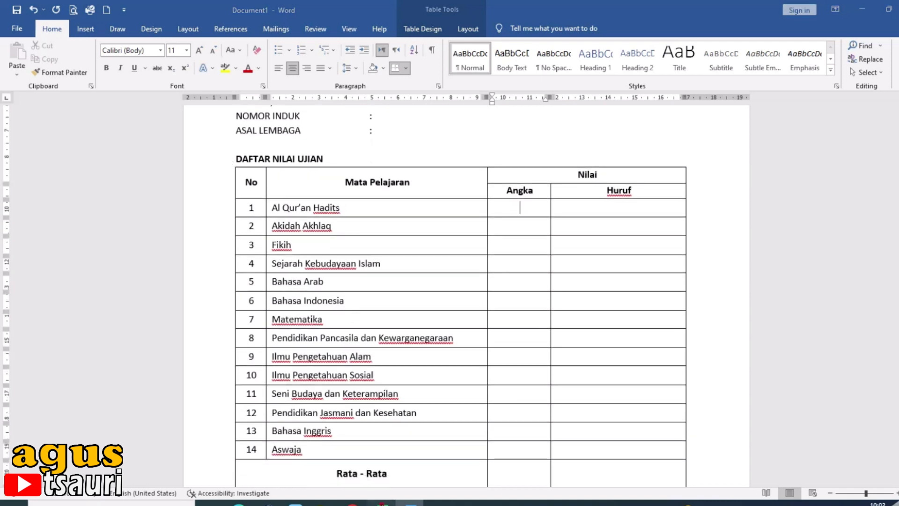
pyautogui.click(382, 502)
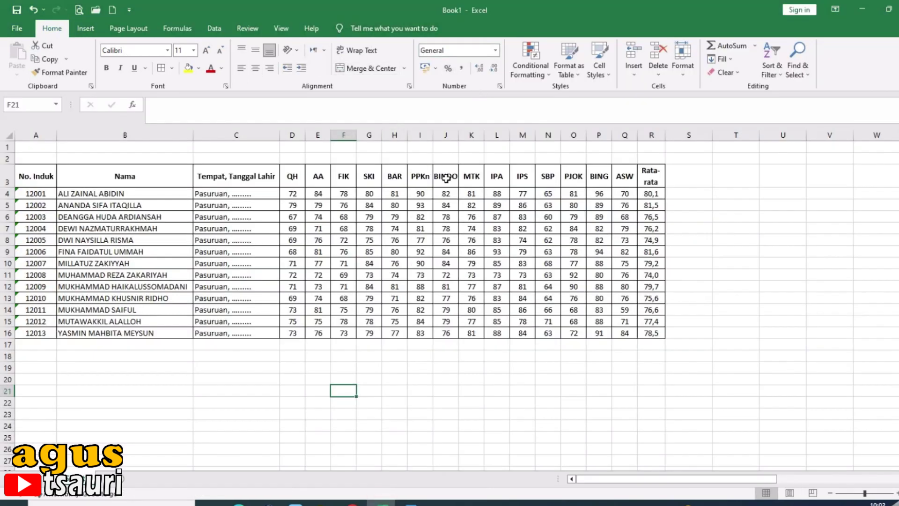
pyautogui.click(410, 502)
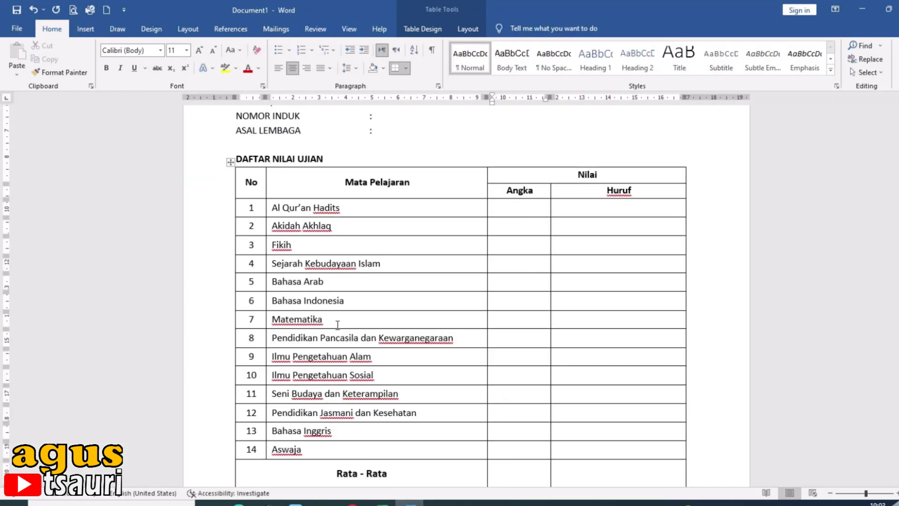
pyautogui.click(381, 502)
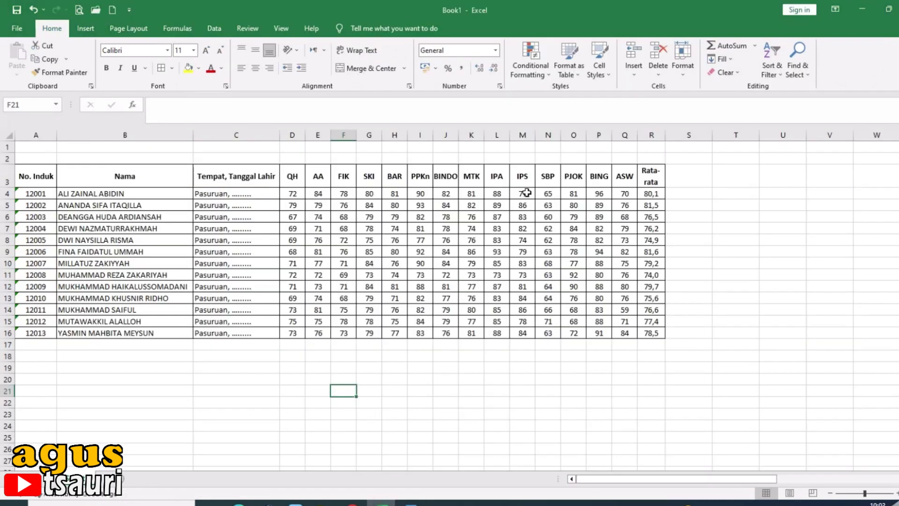
pyautogui.click(424, 133)
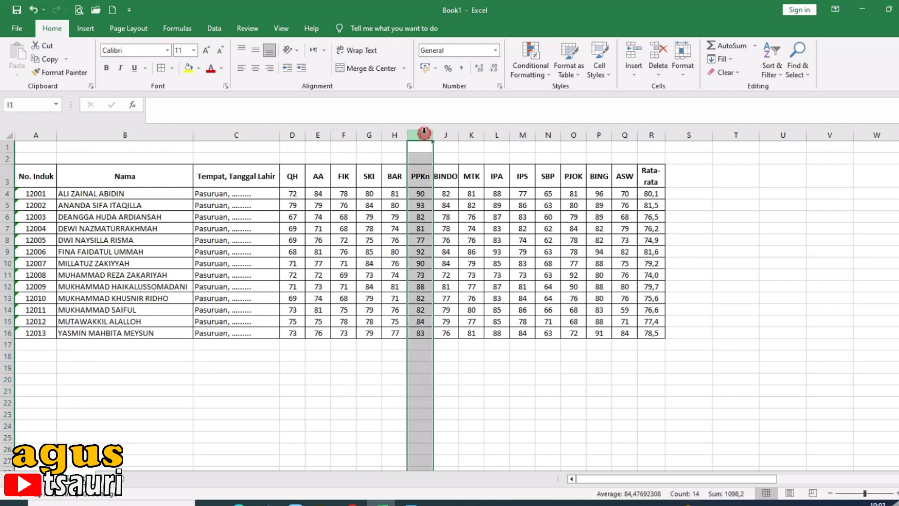
pyautogui.hotkey('ctrl', 'c')
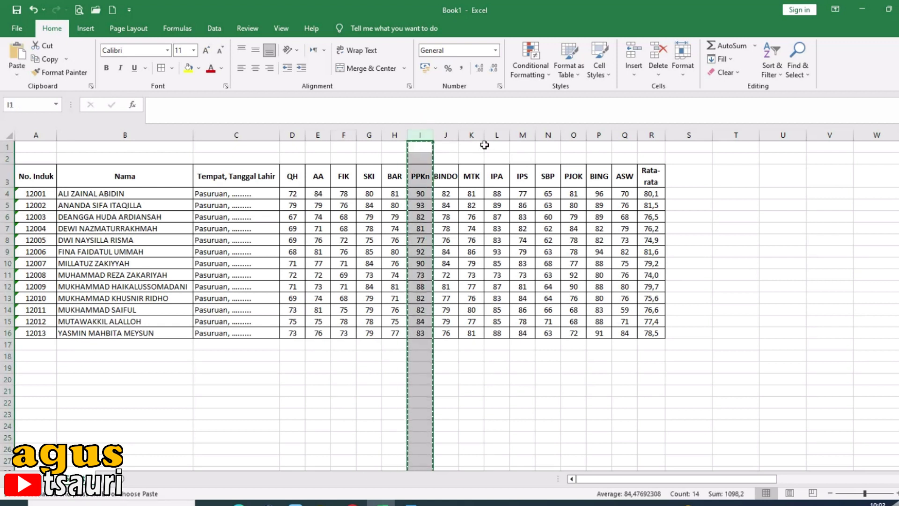
pyautogui.click(495, 133)
pyautogui.rightClick(495, 133)
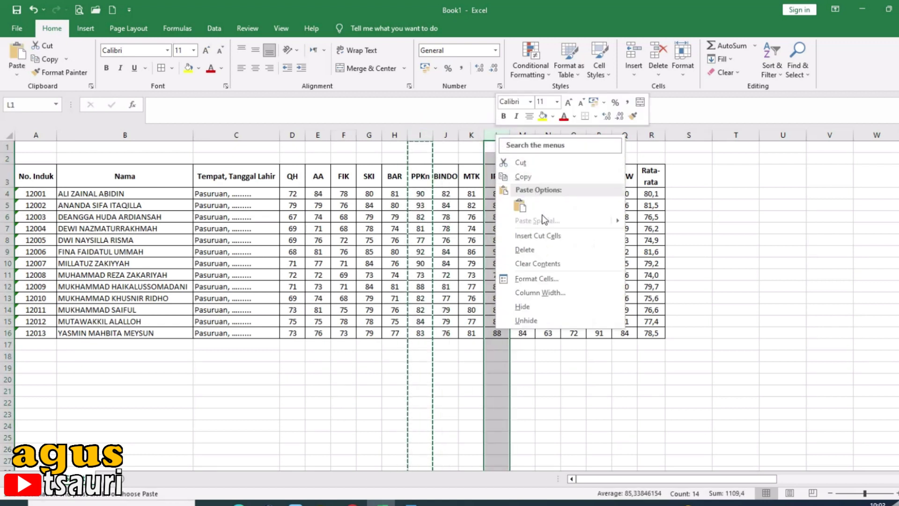
pyautogui.click(539, 237)
pyautogui.click(742, 238)
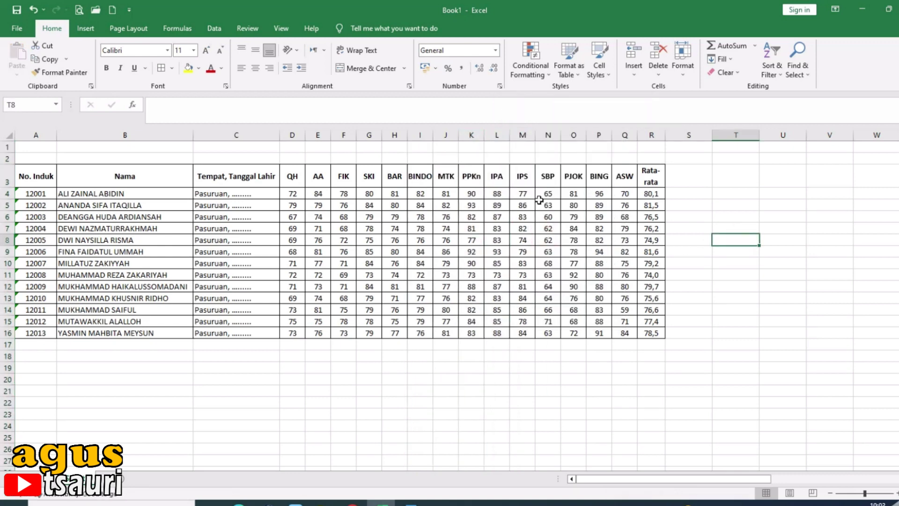
pyautogui.click(688, 205)
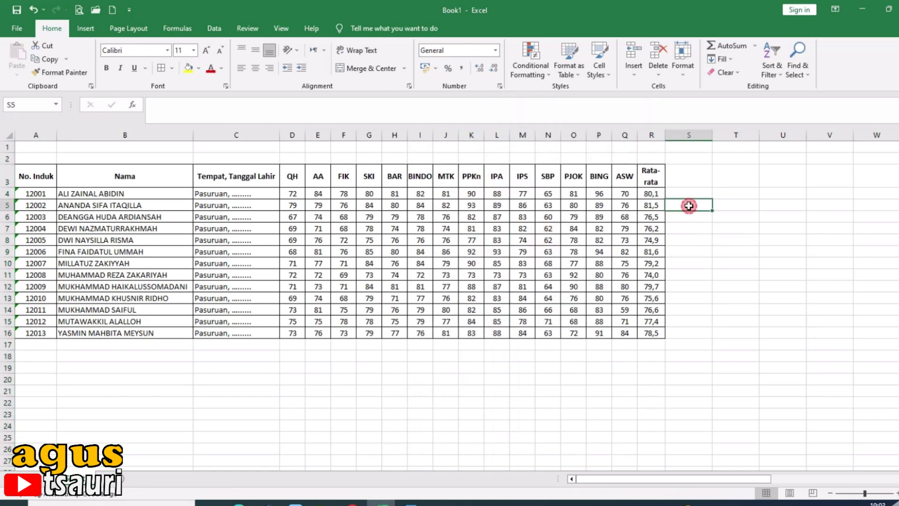
pyautogui.click(409, 503)
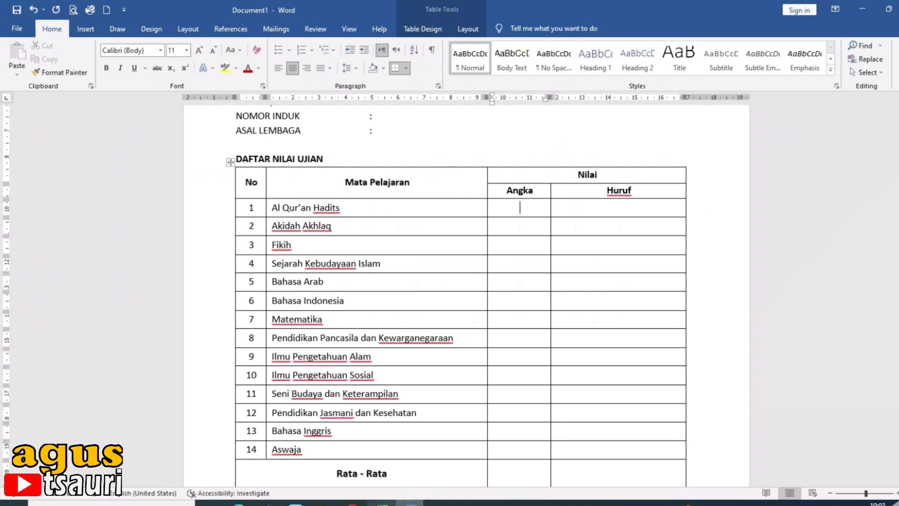
pyautogui.click(381, 504)
pyautogui.click(411, 503)
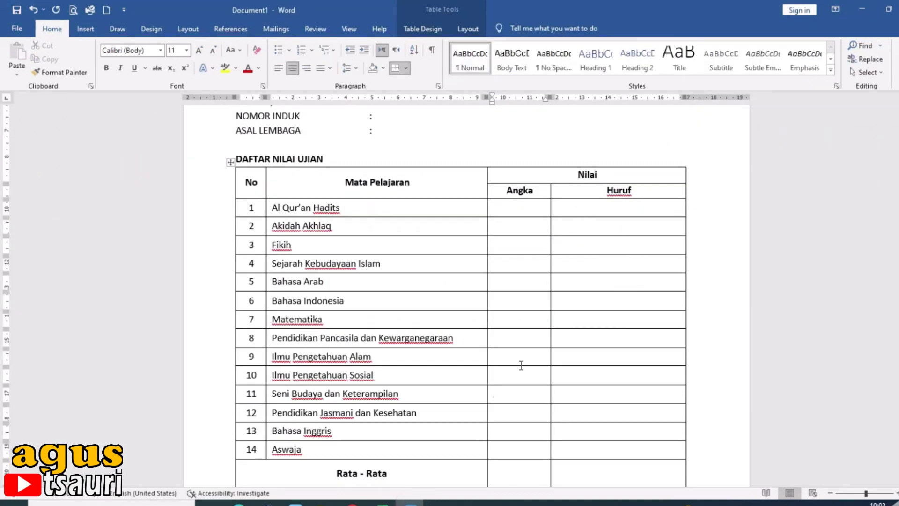
pyautogui.click(381, 503)
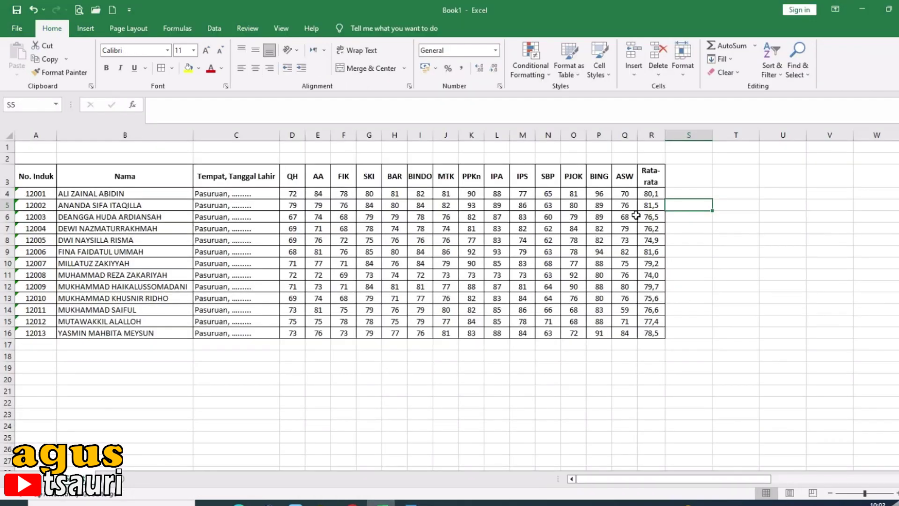
pyautogui.click(695, 194)
pyautogui.click(695, 178)
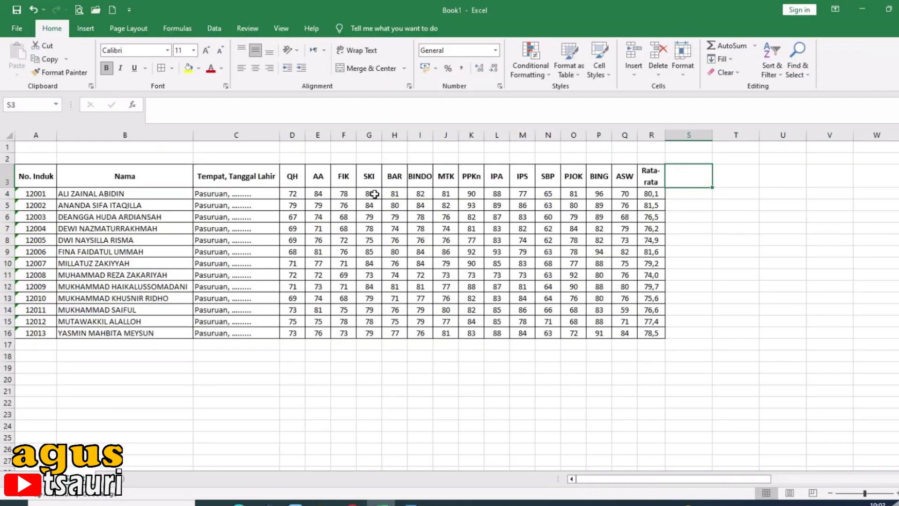
# Step: Copy headers D3:R3 into S3, fill the copies yellow, and select S4
pyautogui.moveTo(297, 174); pyautogui.dragTo(652, 175)
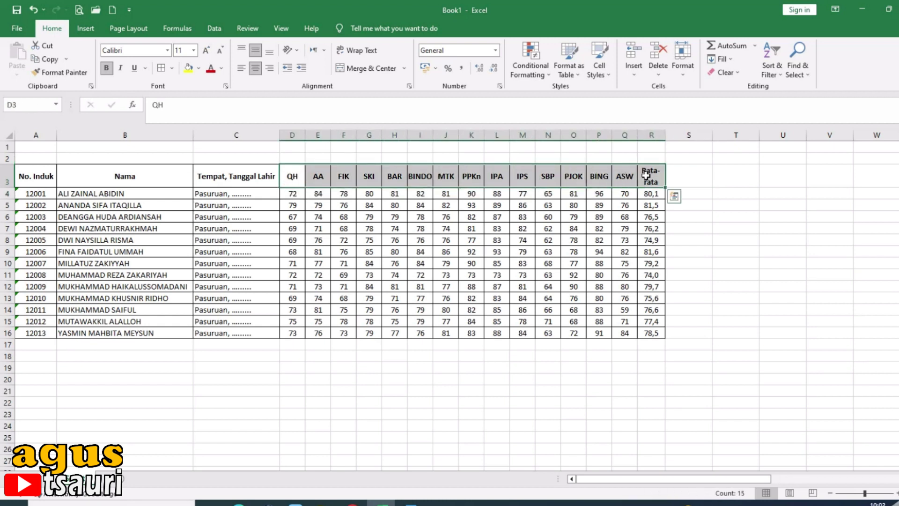
pyautogui.hotkey('ctrl', 'c')
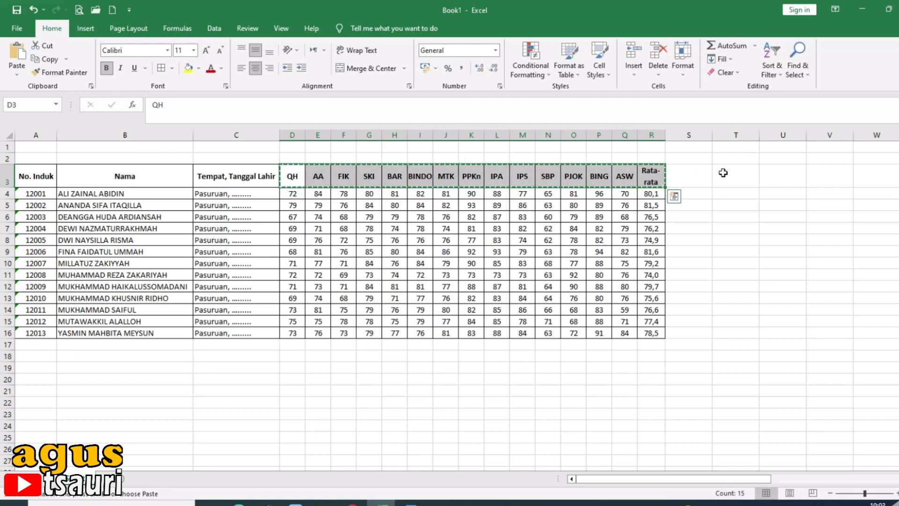
pyautogui.click(721, 174)
pyautogui.click(699, 182)
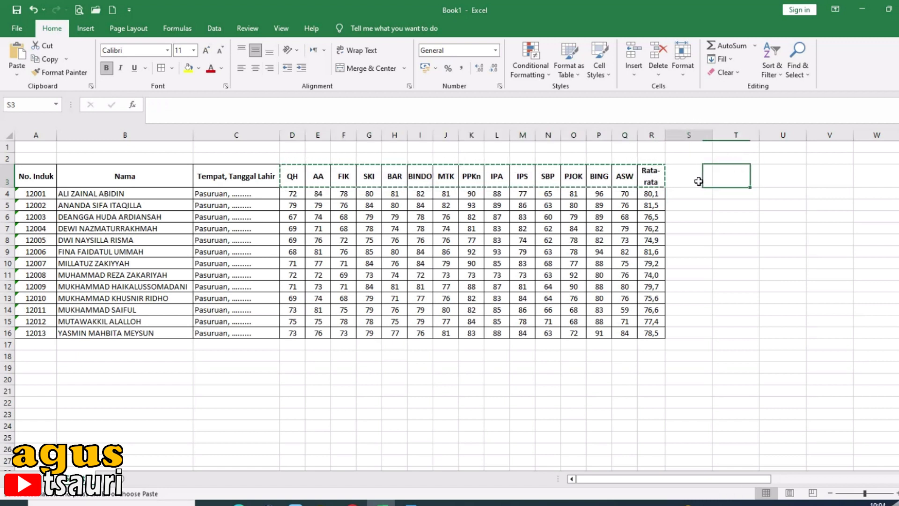
pyautogui.hotkey('ctrl', 'v')
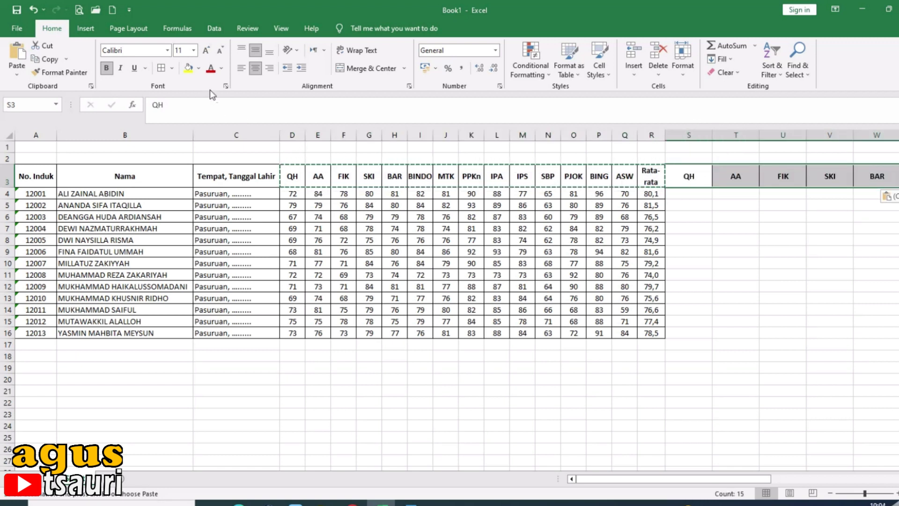
pyautogui.click(188, 68)
pyautogui.click(721, 238)
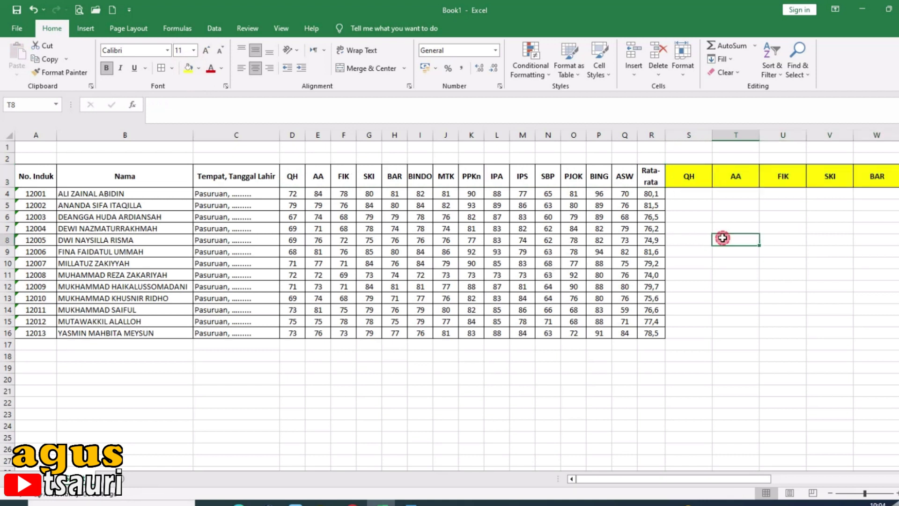
pyautogui.click(692, 191)
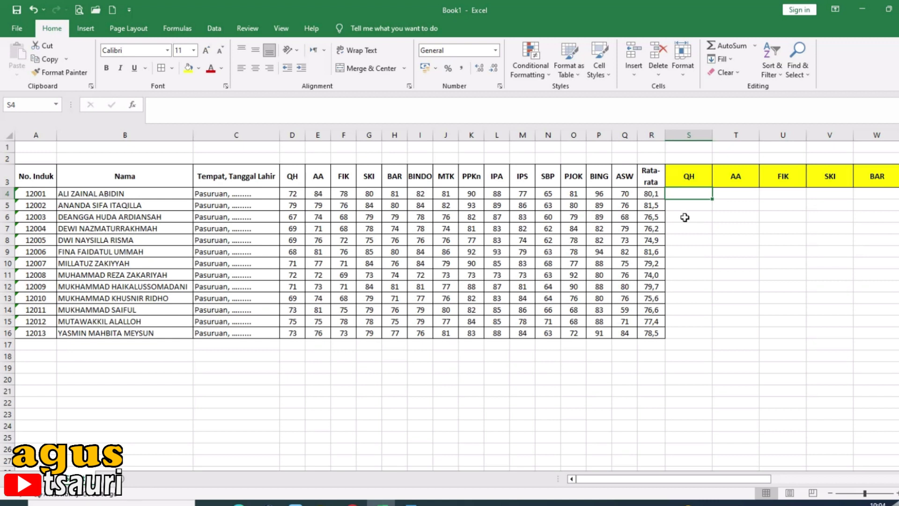
# Step: Begin the S4 formula with four nested SUBSTITUTE functions
pyautogui.write('=su')
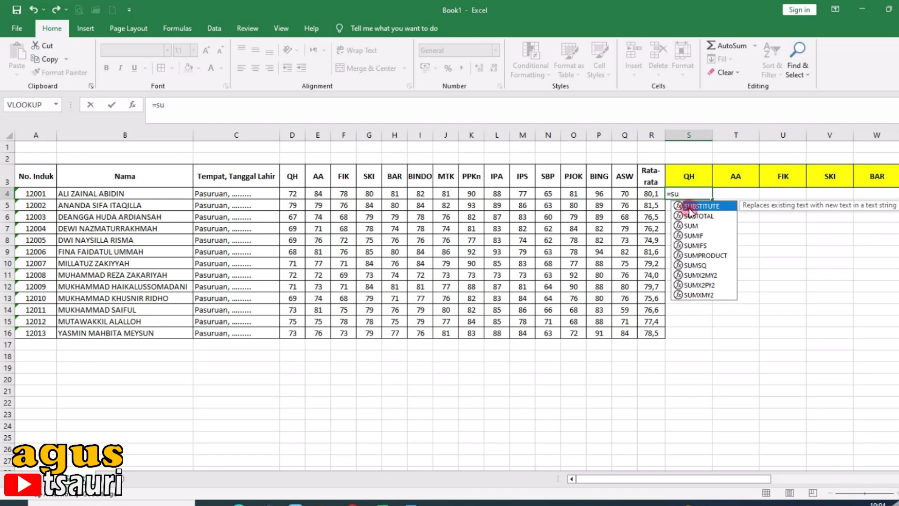
pyautogui.doubleClick(686, 207)
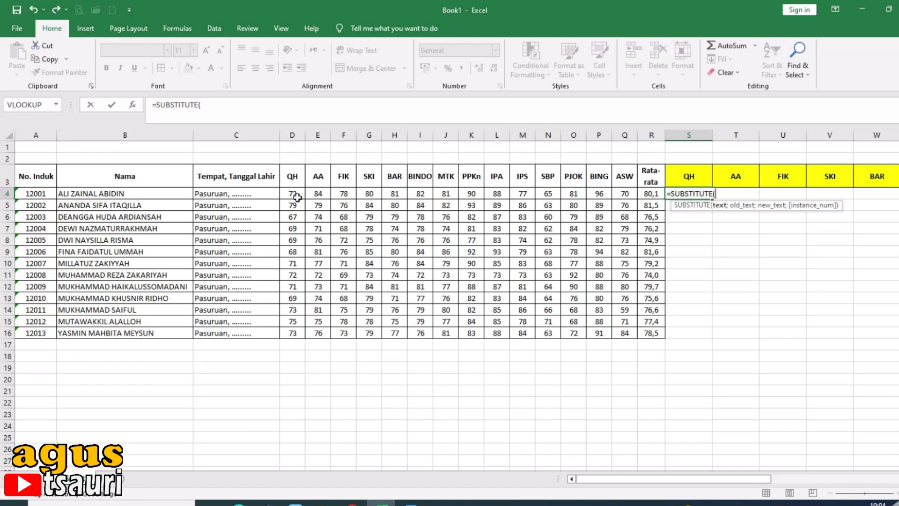
pyautogui.write('sub')
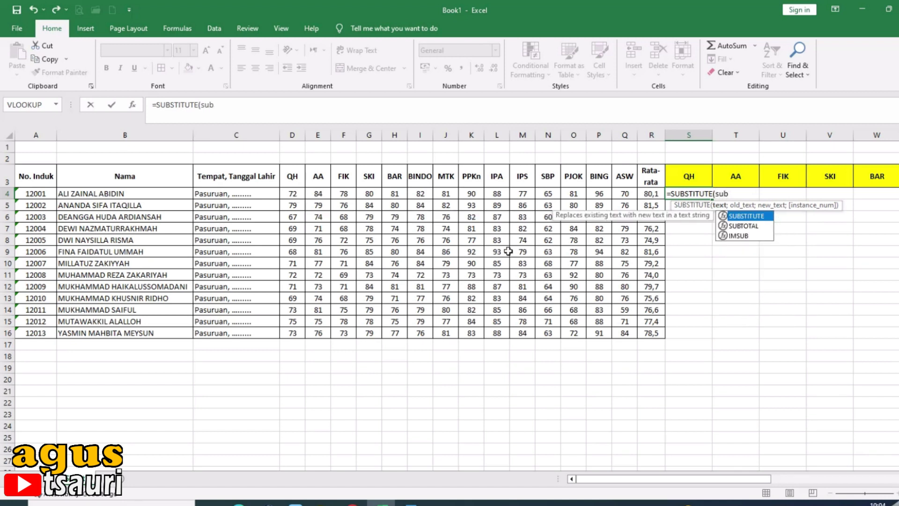
pyautogui.doubleClick(755, 216)
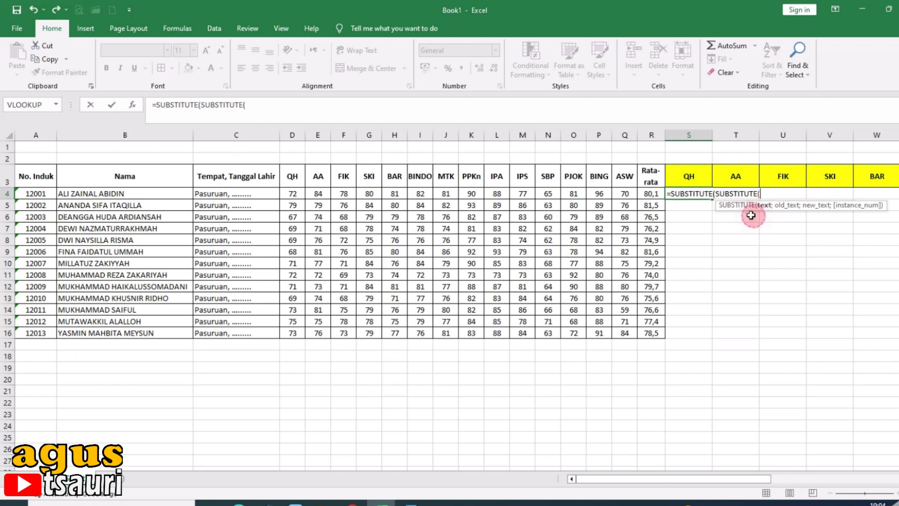
pyautogui.write('su')
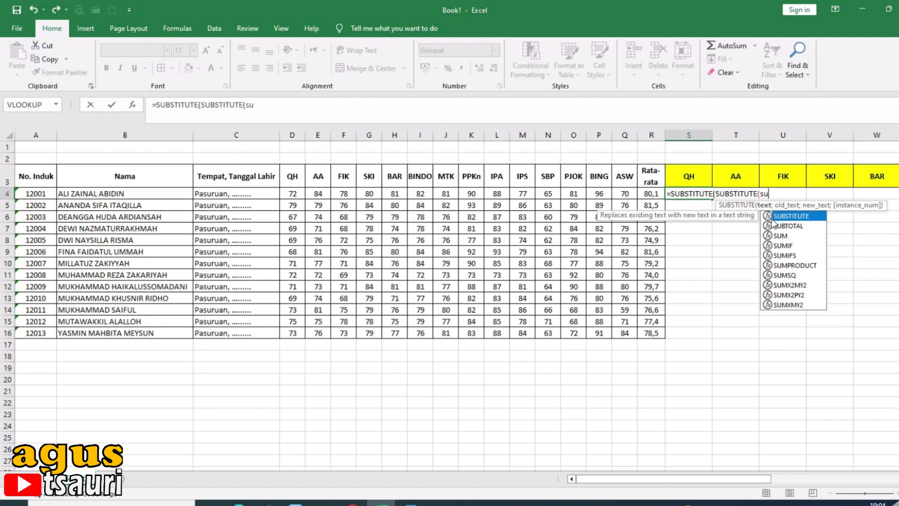
pyautogui.doubleClick(783, 214)
pyautogui.write('s')
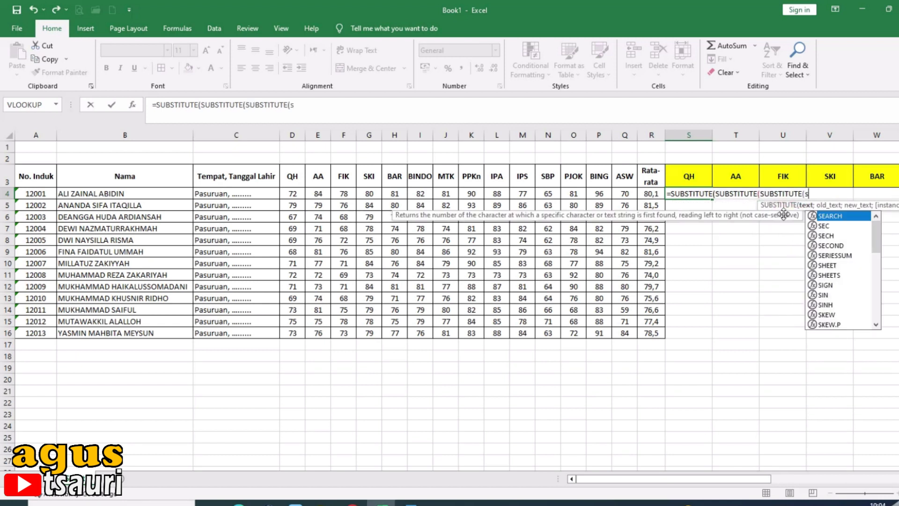
pyautogui.write('u')
pyautogui.doubleClick(829, 216)
# Step: Nest six more SUBSTITUTE functions, then add TEXT( referencing the QH score in D4
pyautogui.write('su')
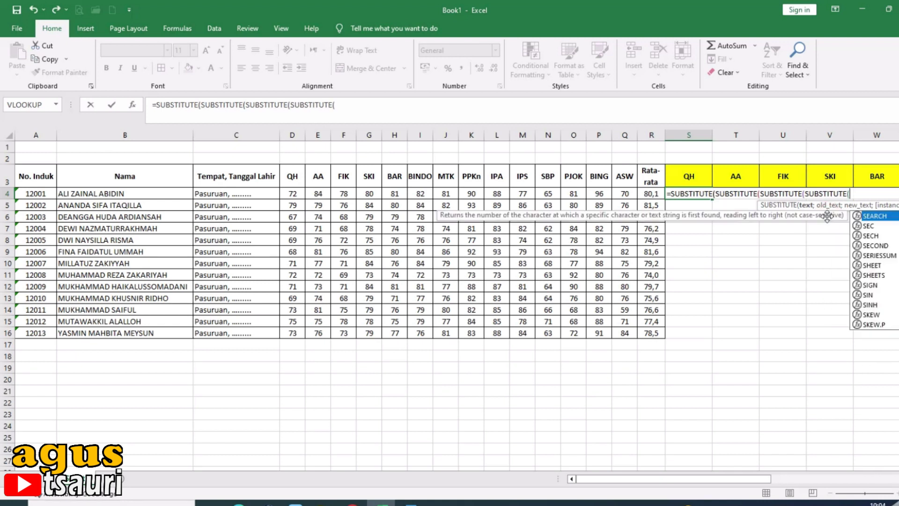
pyautogui.doubleClick(871, 217)
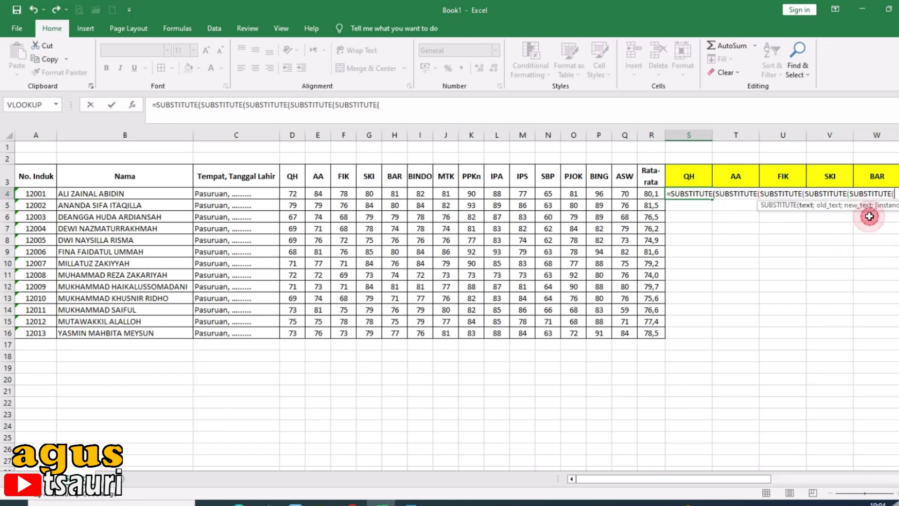
pyautogui.write('su')
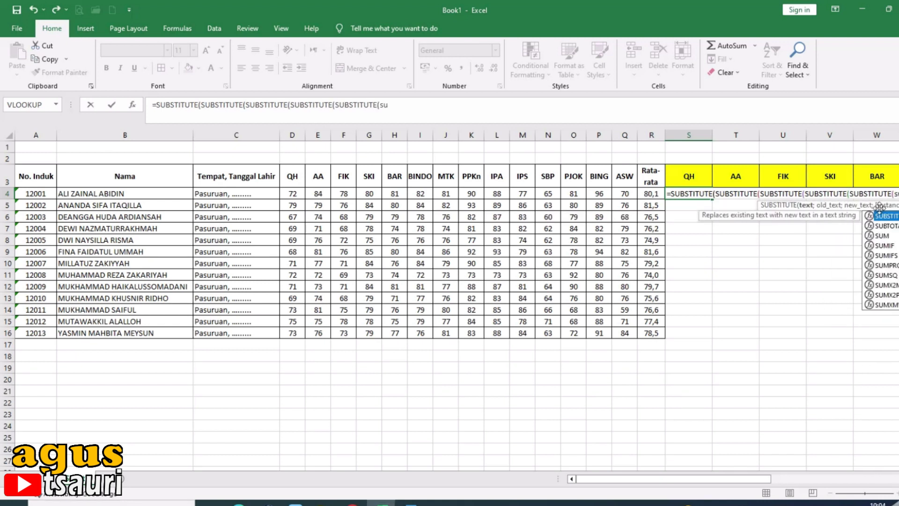
pyautogui.doubleClick(878, 215)
pyautogui.write('su')
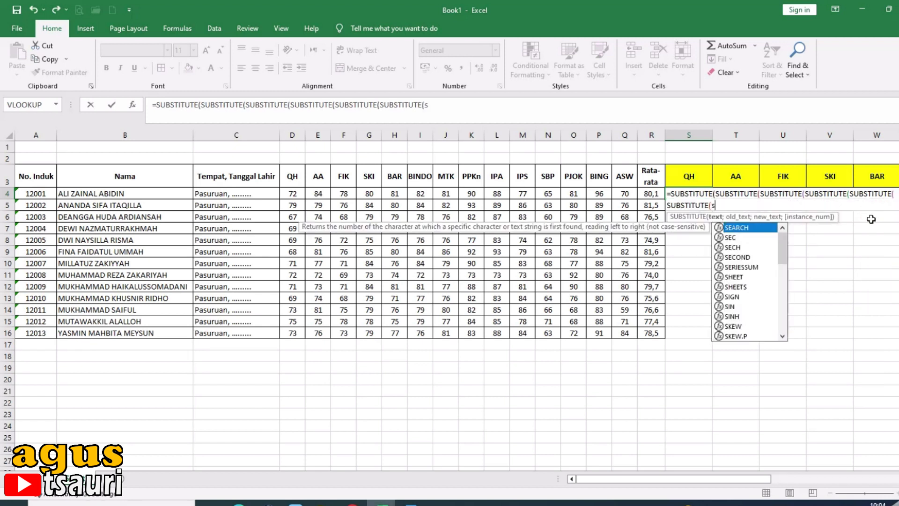
pyautogui.doubleClick(768, 228)
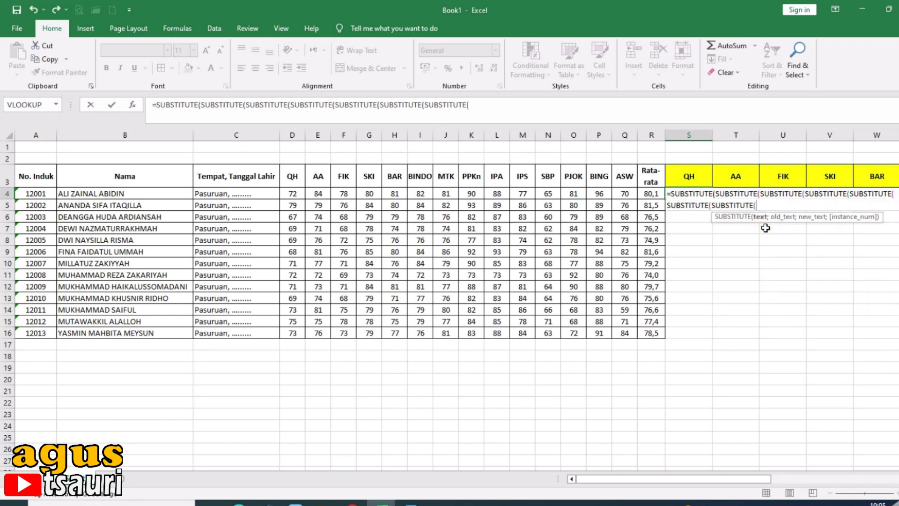
pyautogui.write('su')
pyautogui.doubleClick(771, 228)
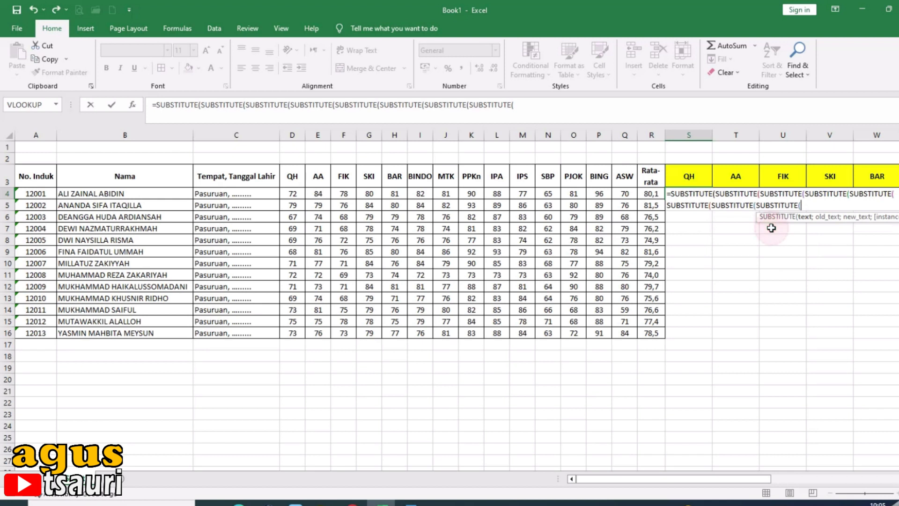
pyautogui.write('su')
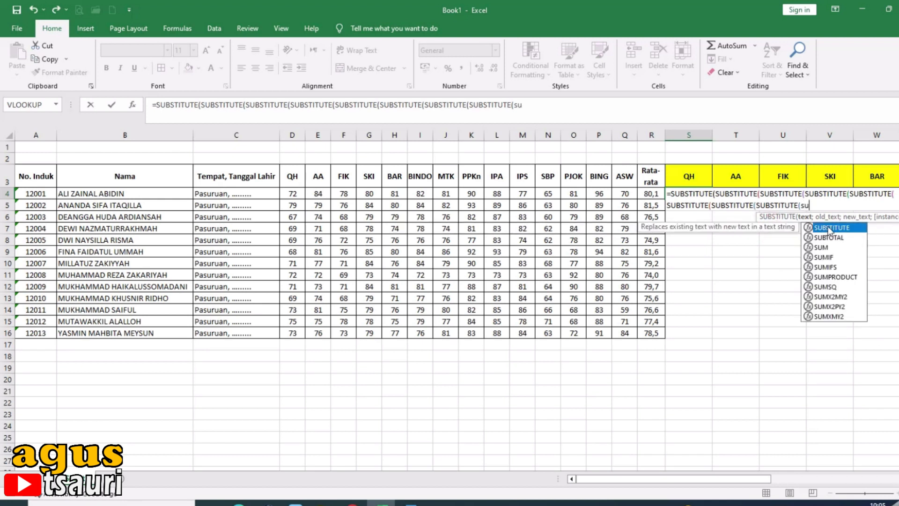
pyautogui.doubleClick(829, 228)
pyautogui.write('su')
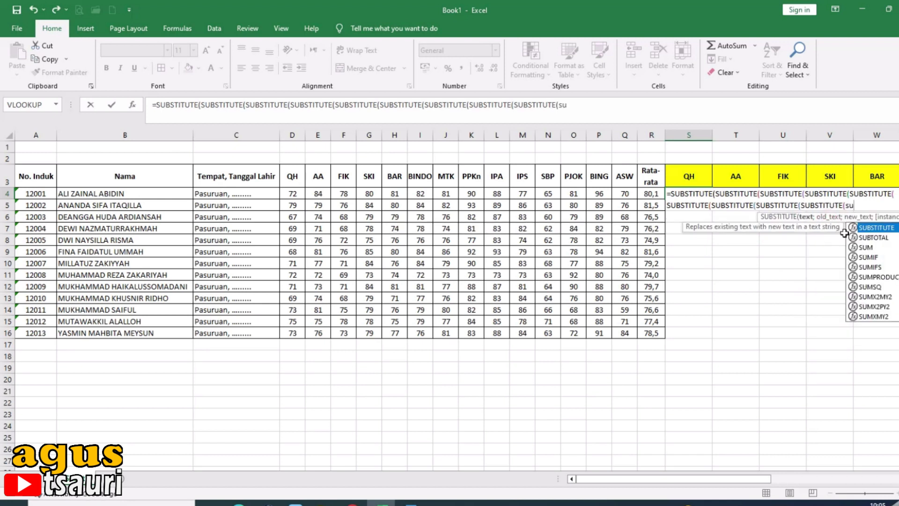
pyautogui.doubleClick(870, 228)
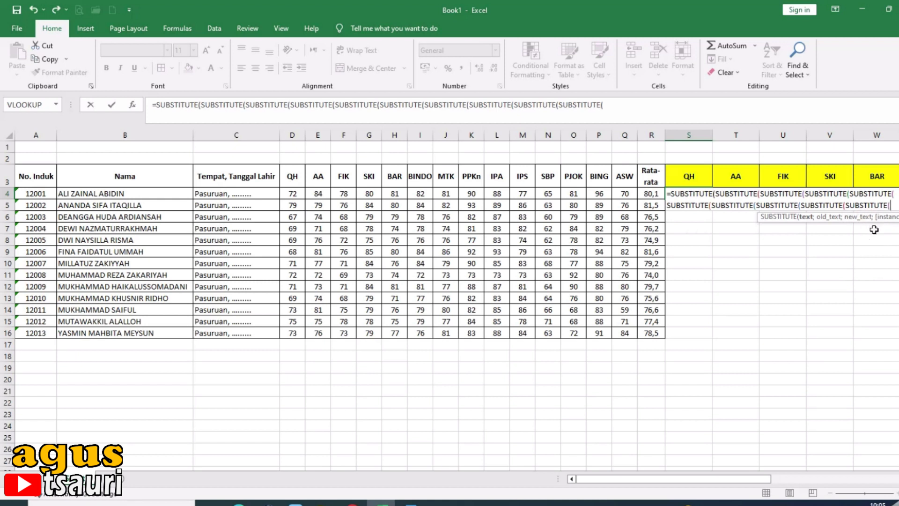
pyautogui.write('te')
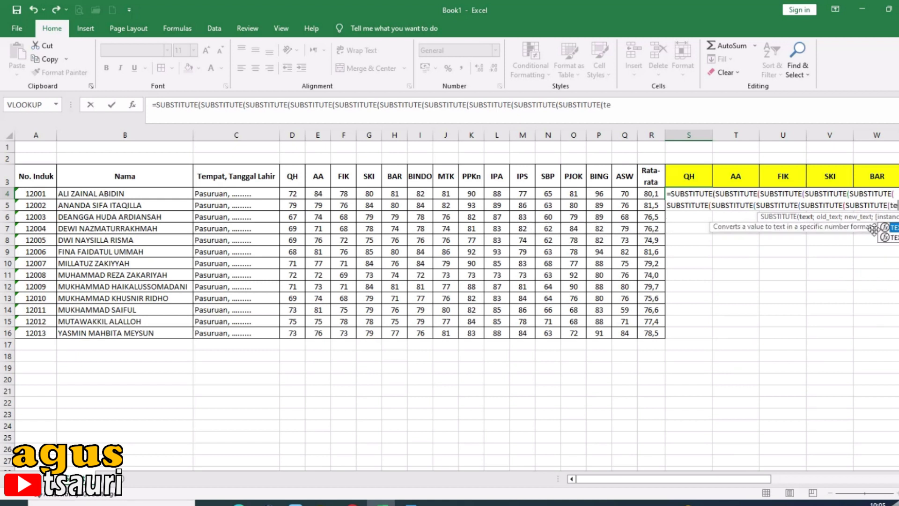
pyautogui.write('xt')
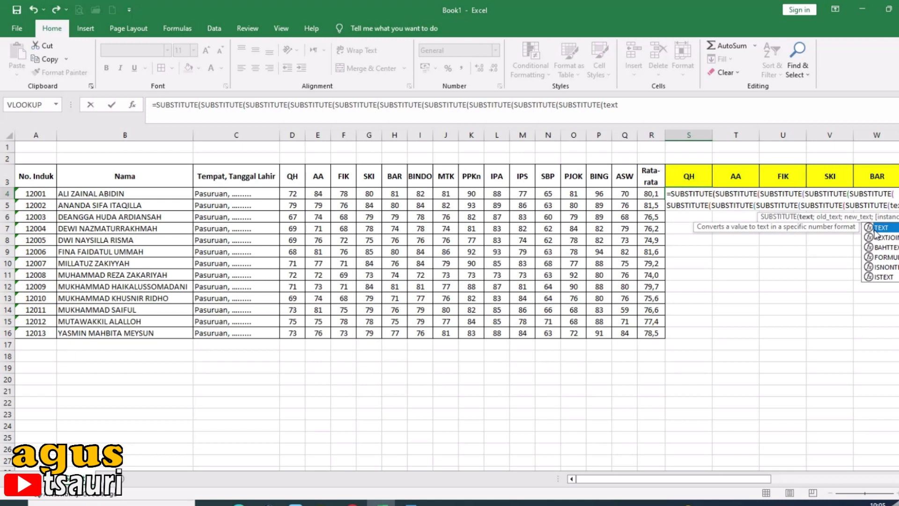
pyautogui.write('(')
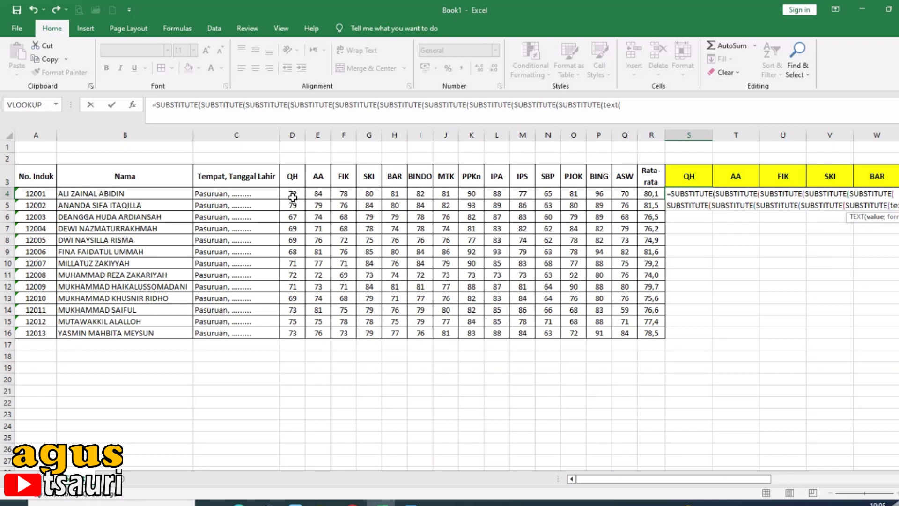
pyautogui.click(293, 194)
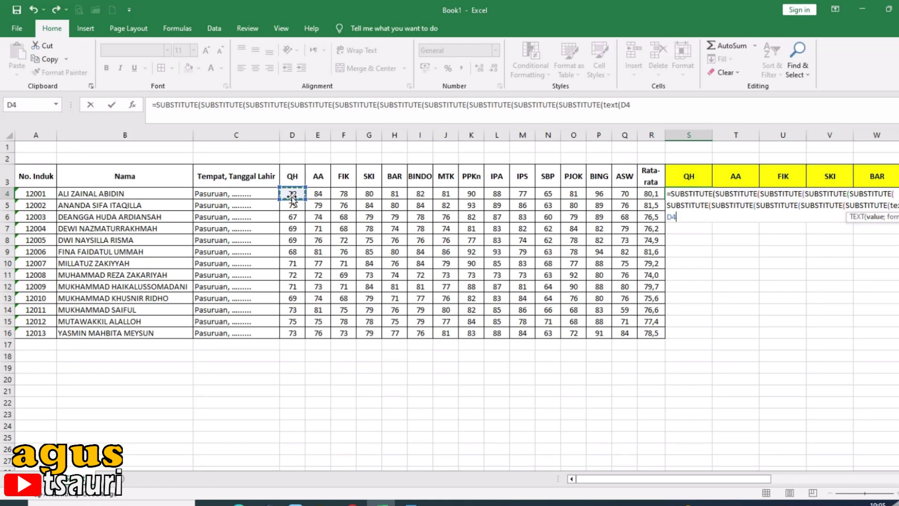
# Step: Complete TEXT(D4;"#") and start the first replacement argument for digit 0
pyautogui.write(';')
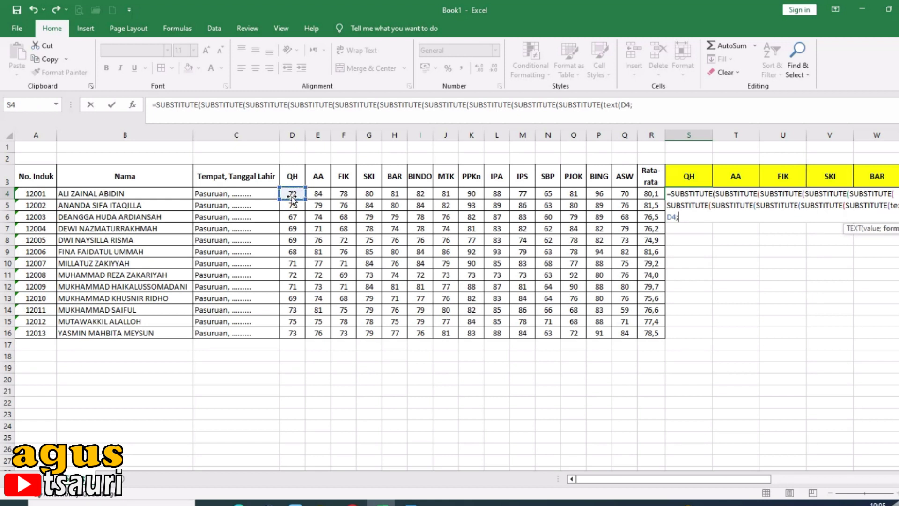
pyautogui.write('"#"')
pyautogui.write(')')
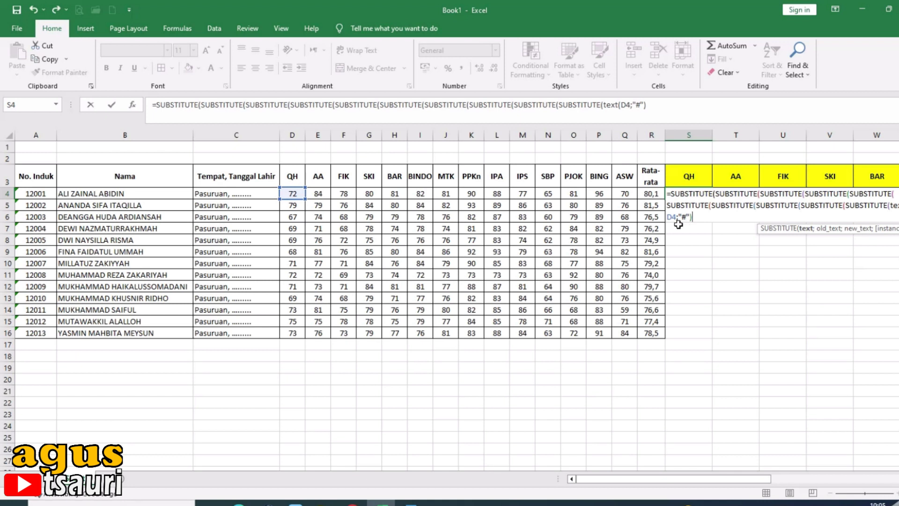
pyautogui.write(';')
pyautogui.write('0;')
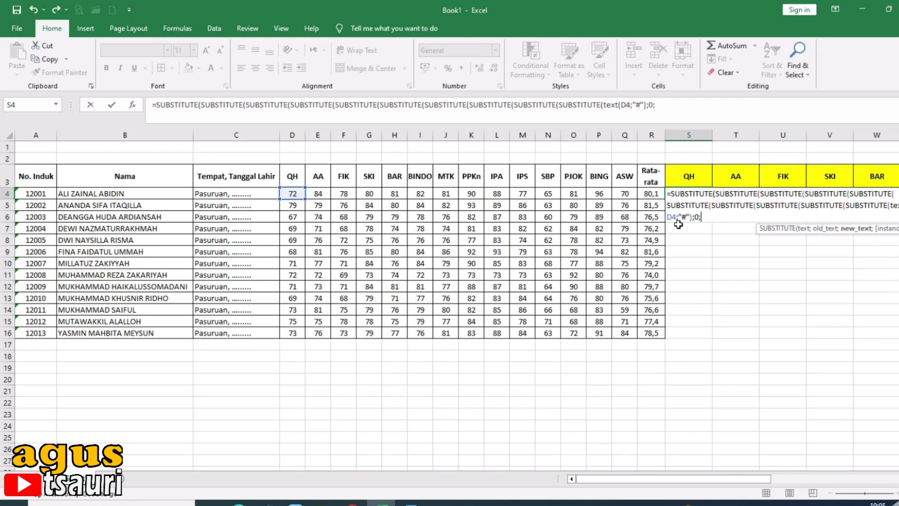
pyautogui.write('"Sa')
pyautogui.press('BackSpace')
pyautogui.press('BackSpace')
# Step: Map 0 to "Nol " and add replacements 1 Satu, 2 Dua, 3 Tiga, 4 Empat, 5 Lima
pyautogui.write('Nol')
pyautogui.write(' "')
pyautogui.write(');1;"Satu')
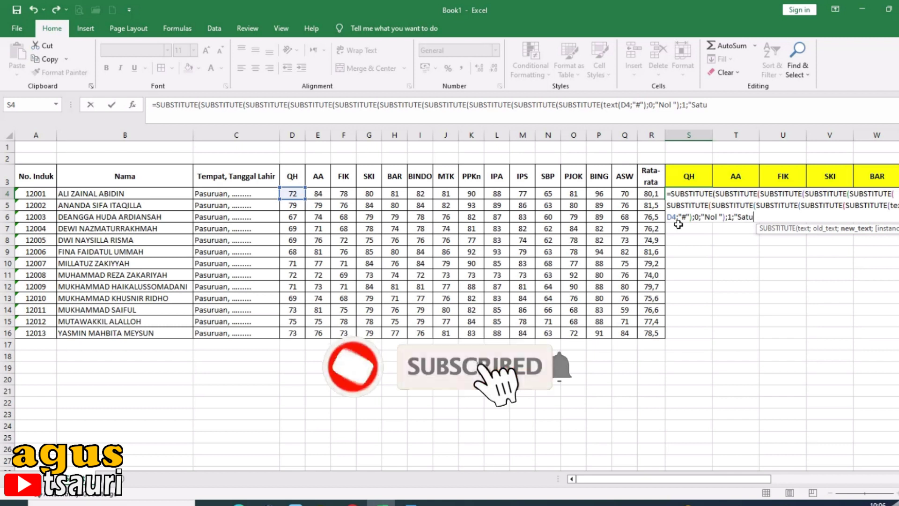
pyautogui.write('")')
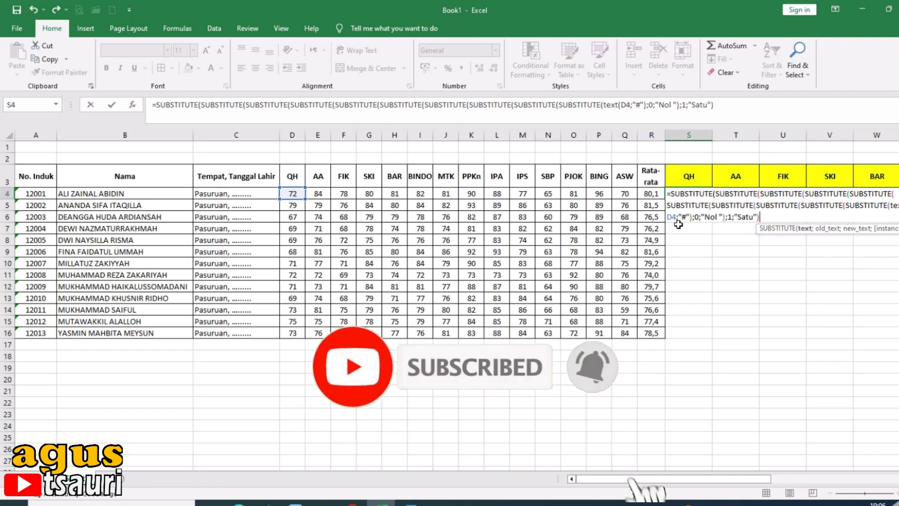
pyautogui.write(';2;"')
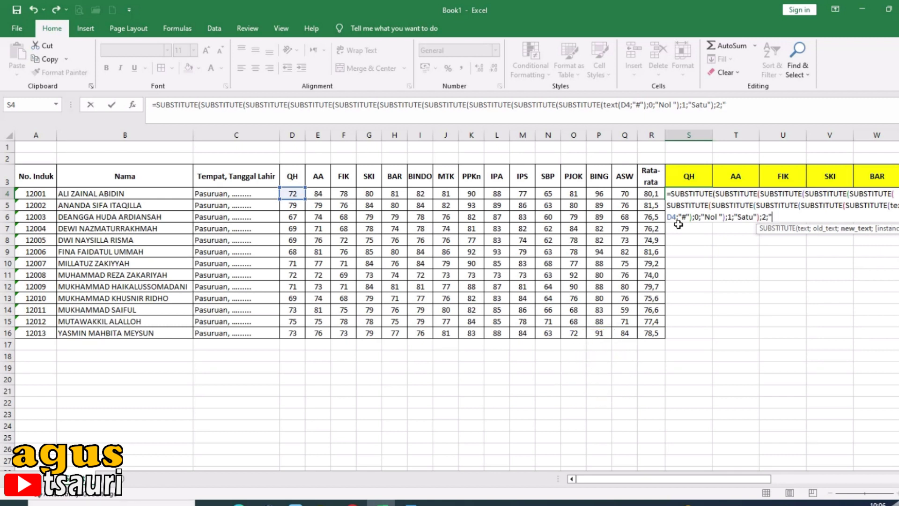
pyautogui.write('Dua')
pyautogui.write(');3;"Tiga')
pyautogui.write(');')
pyautogui.write(' ;')
pyautogui.write('Empat')
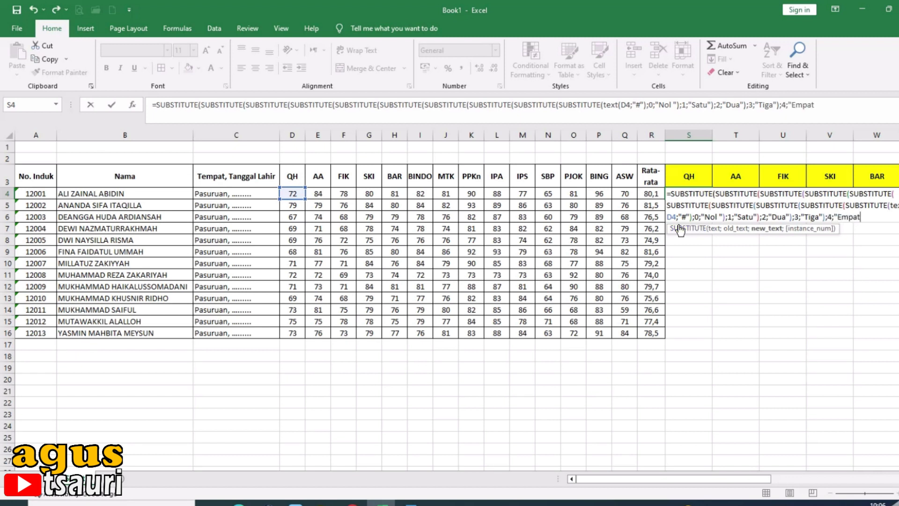
pyautogui.write('");')
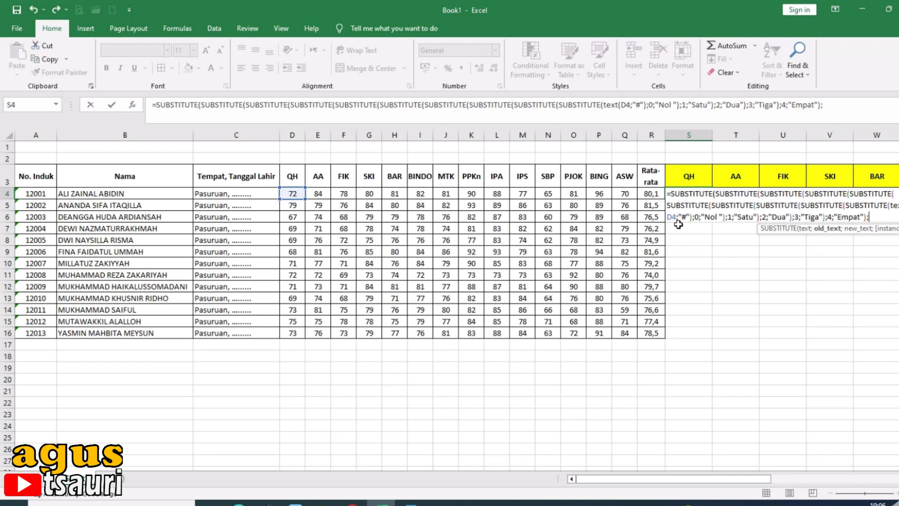
pyautogui.write('5;"Lima')
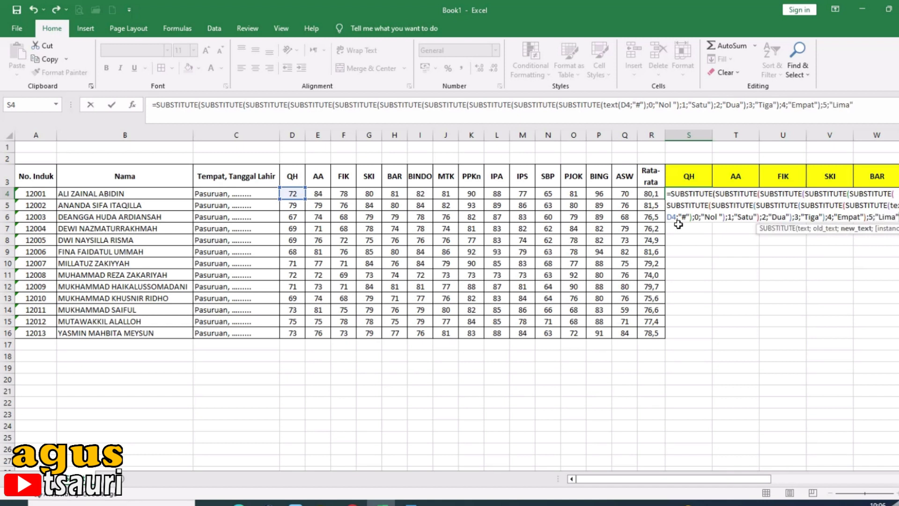
pyautogui.write(');6')
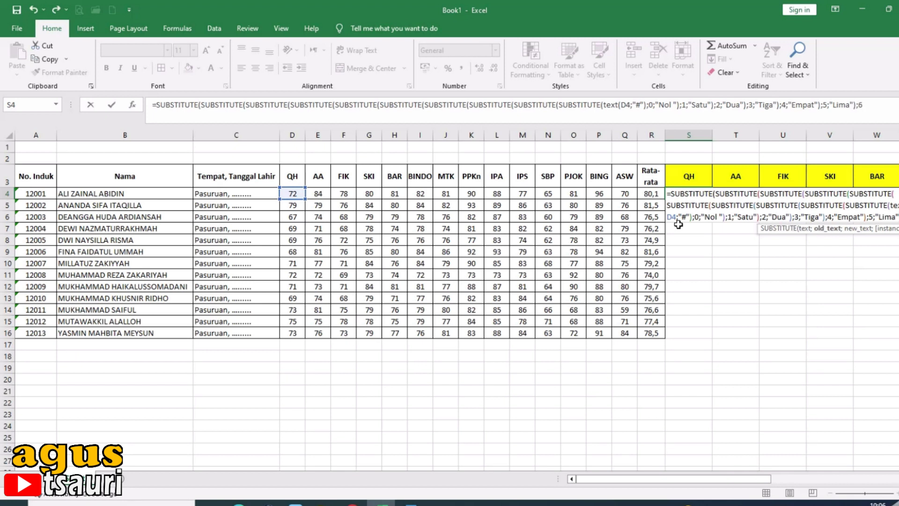
pyautogui.write(';')
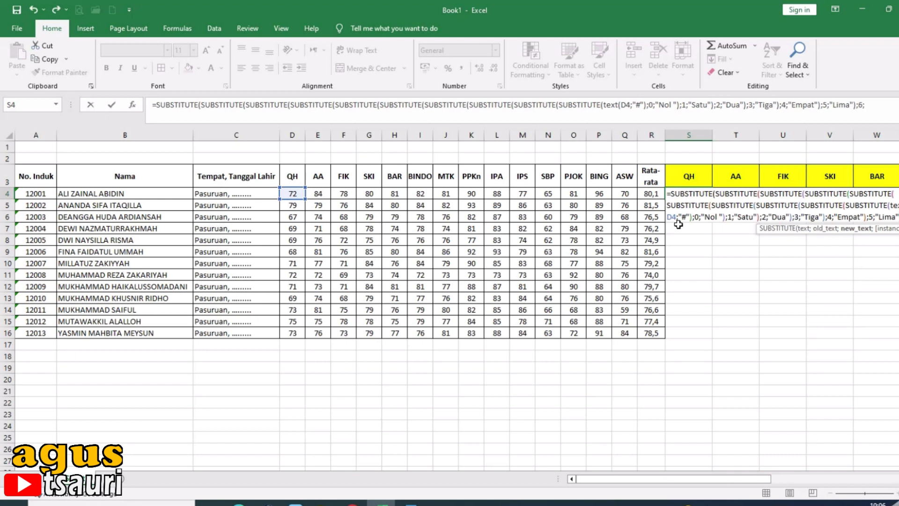
pyautogui.write('"Enam");7')
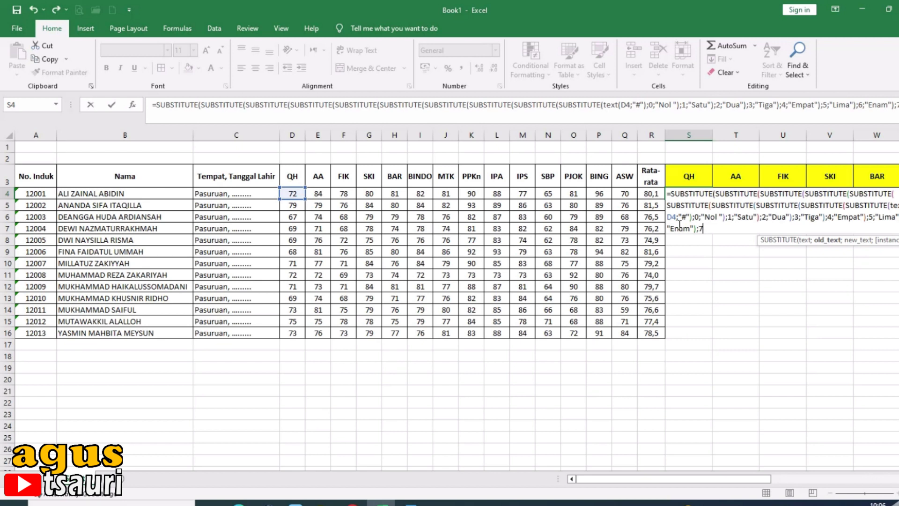
pyautogui.write(';')
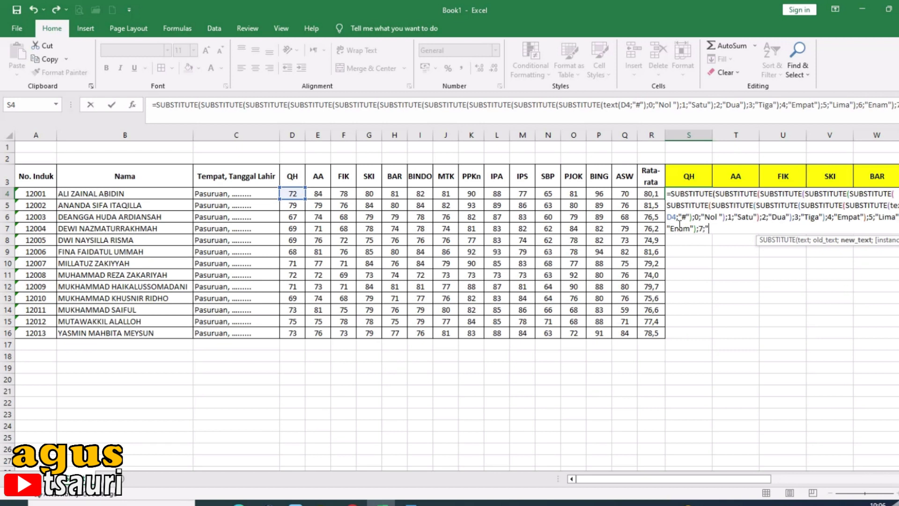
pyautogui.write('Tujuh')
pyautogui.write(')')
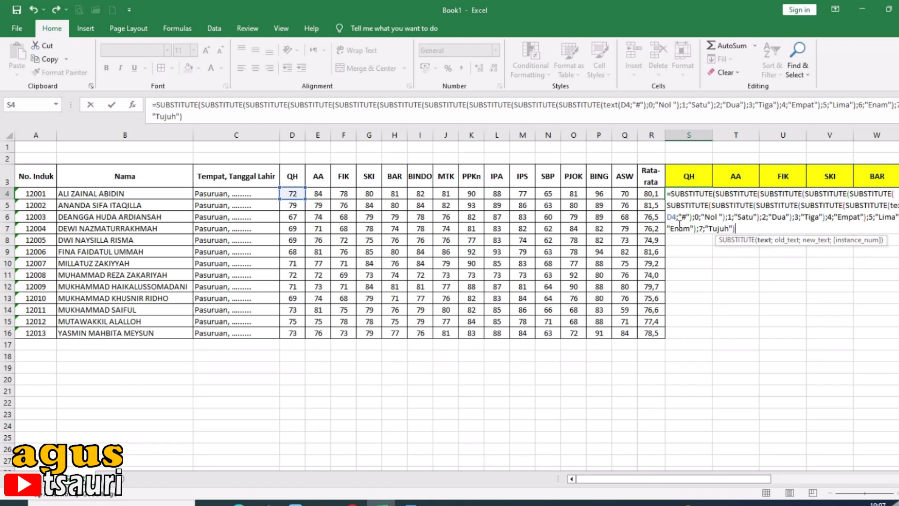
pyautogui.write(';')
pyautogui.write('8;"Delapa')
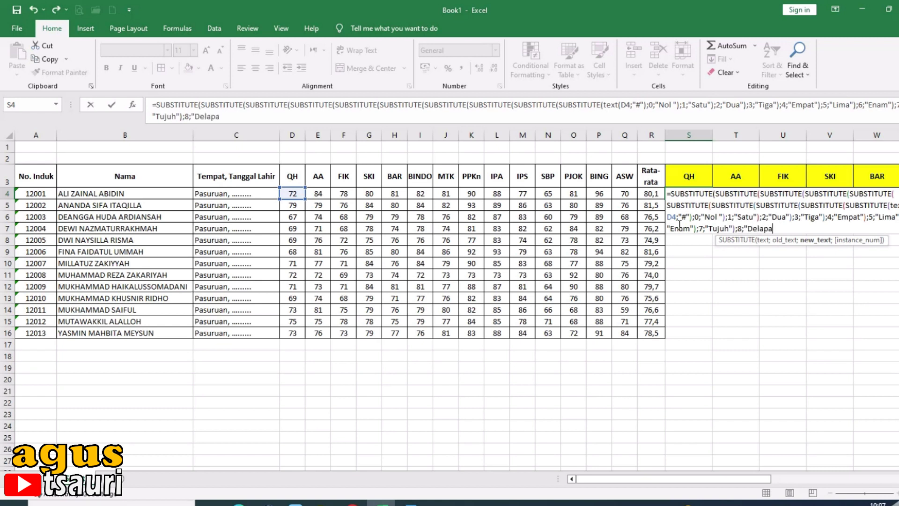
pyautogui.write('n')
pyautogui.write(');9;')
pyautogui.write('D')
# Step: End the formula with 9 mapped to "Sembilan", close the brackets, and add a space after Satu
pyautogui.press('BackSpace')
pyautogui.write('Sembilan')
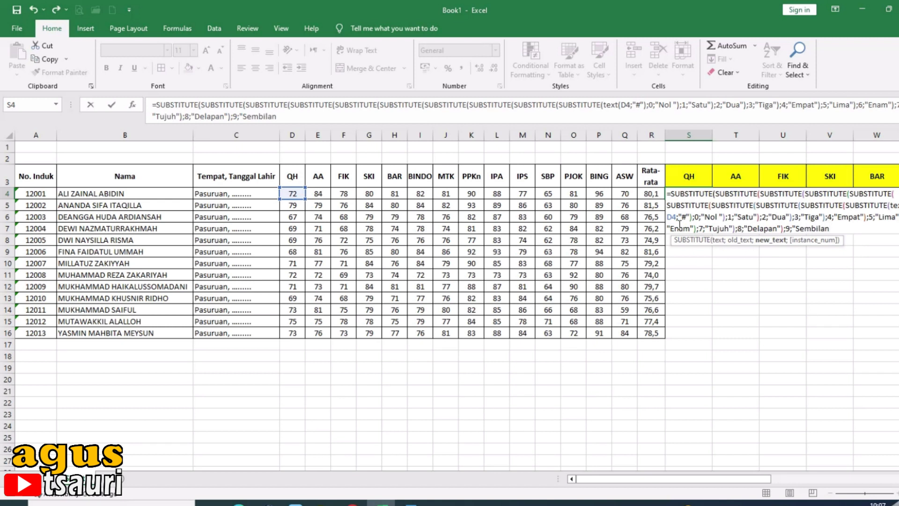
pyautogui.write('")')
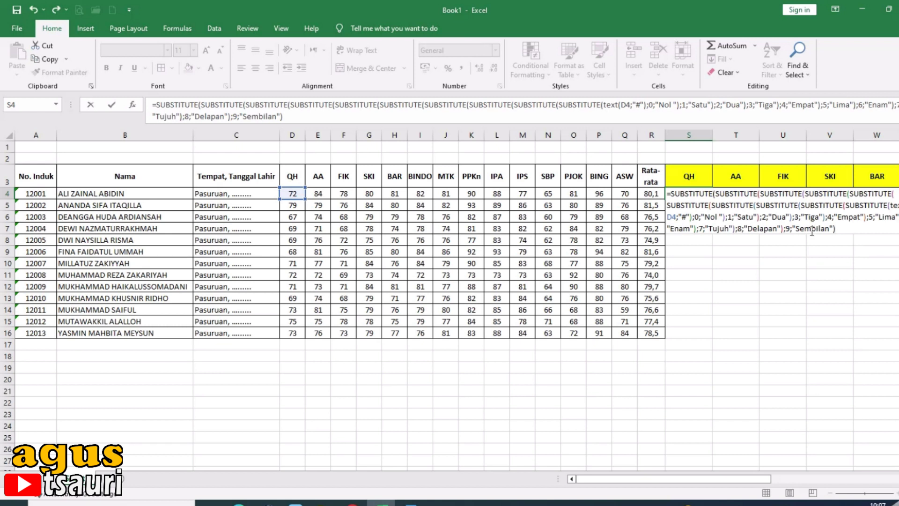
pyautogui.click(754, 217)
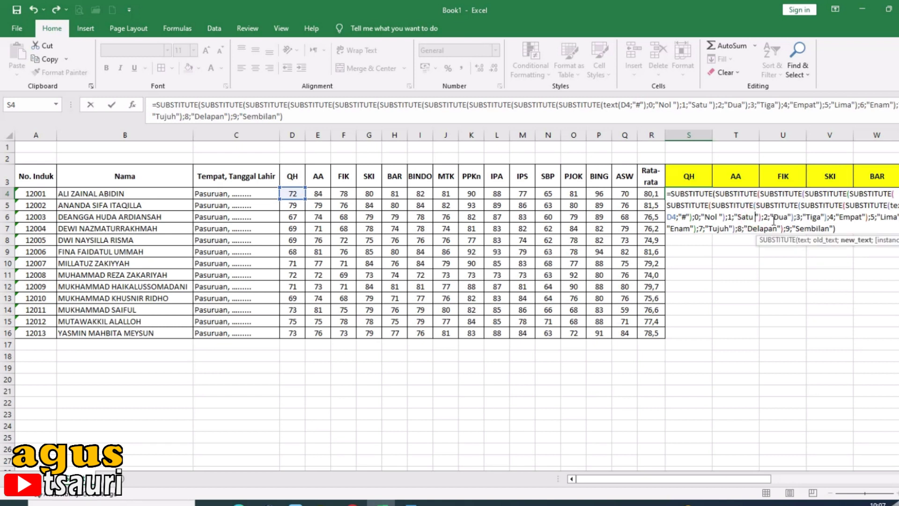
# Step: Add trailing spaces after Dua through Sembilan and enter the S4 formula, showing "Tujuh Dua"
pyautogui.click(789, 217)
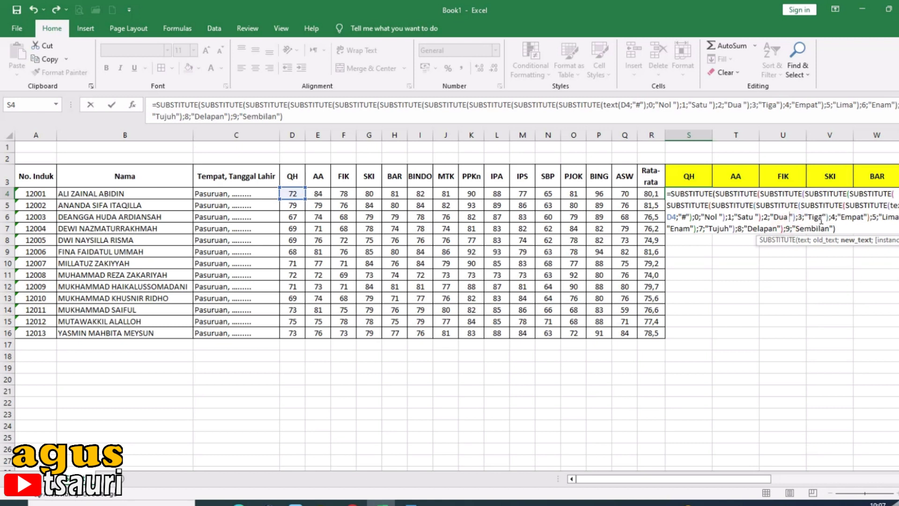
pyautogui.click(823, 217)
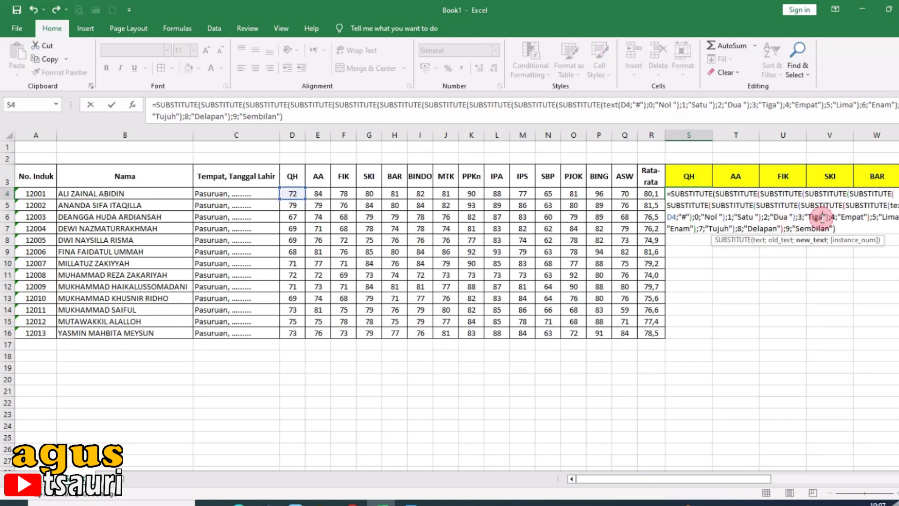
pyautogui.click(865, 217)
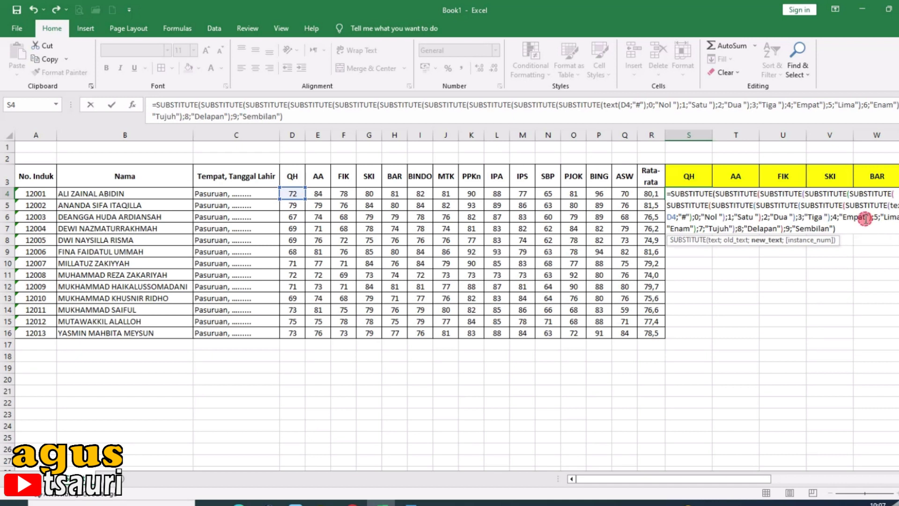
pyautogui.click(895, 217)
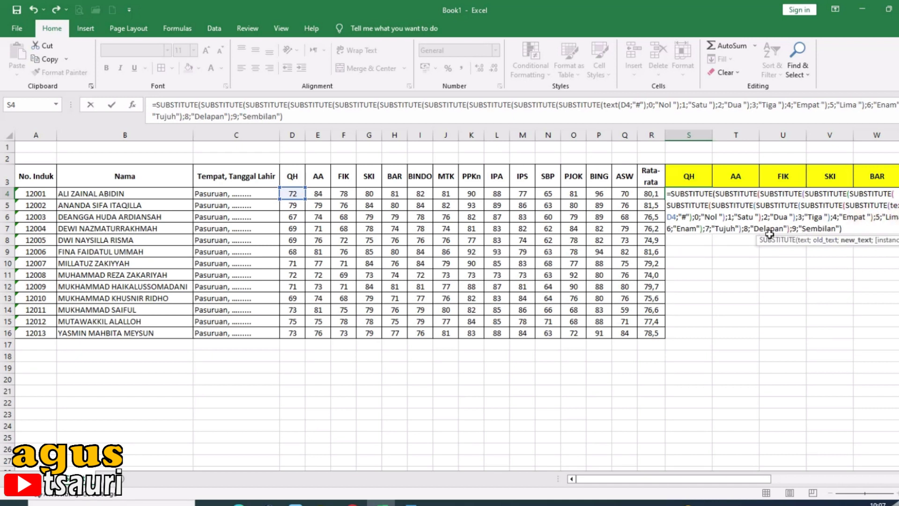
pyautogui.click(698, 228)
pyautogui.click(741, 229)
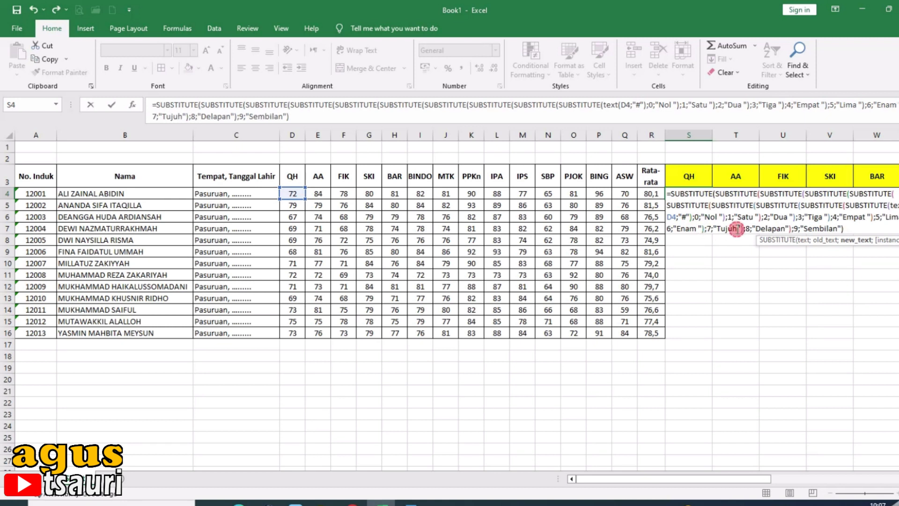
pyautogui.click(789, 228)
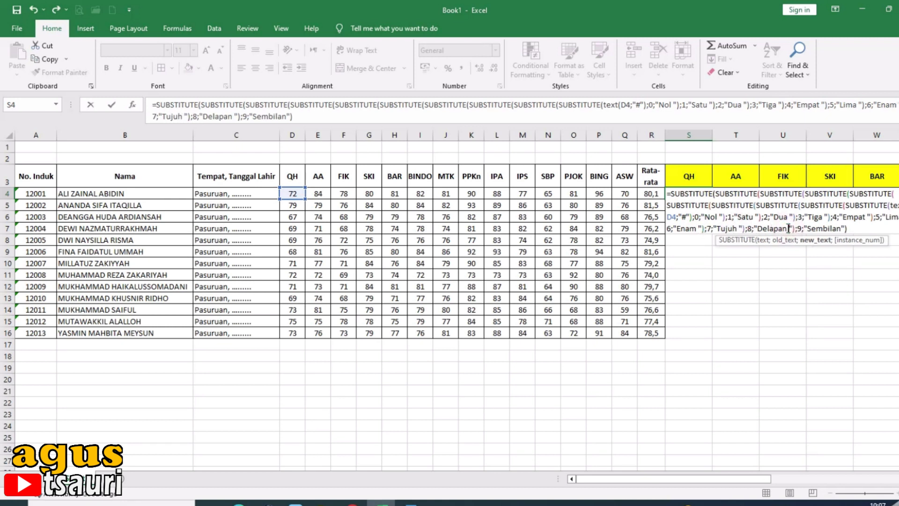
pyautogui.click(842, 228)
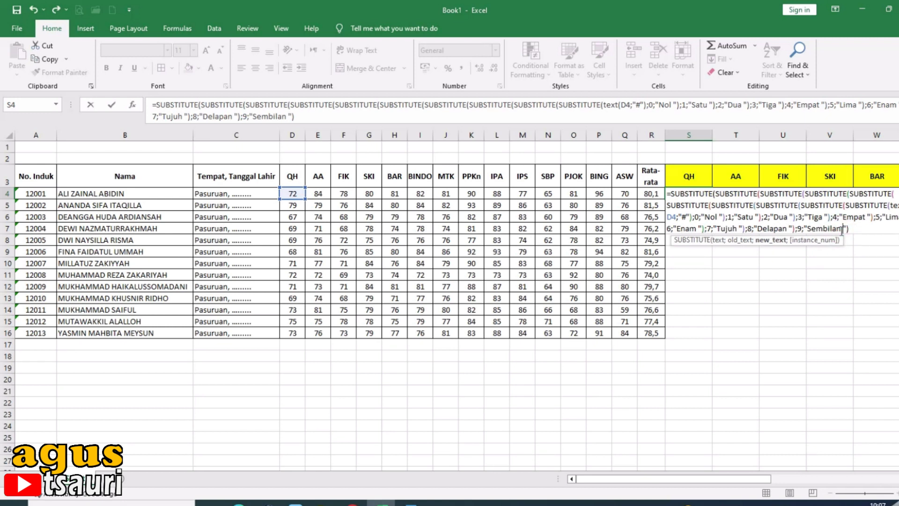
pyautogui.press('Return')
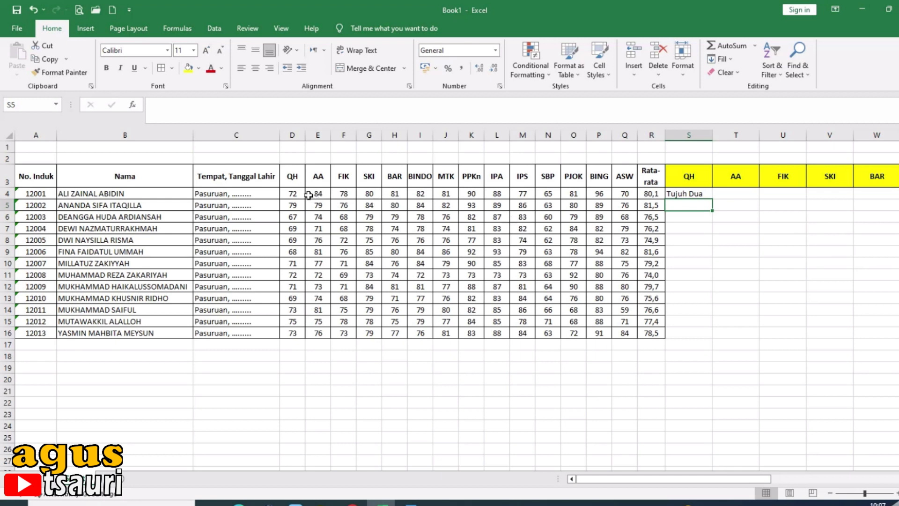
# Step: Fill the S4 formula across to AG4 and down to row 16, then narrow the ASW column
pyautogui.moveTo(665, 479); pyautogui.dragTo(749, 484)
pyautogui.click(187, 195)
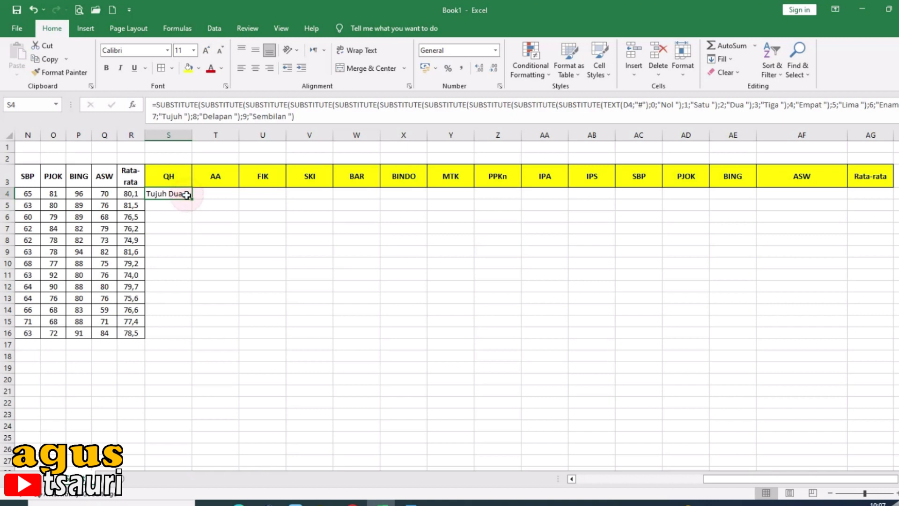
pyautogui.moveTo(187, 195)
pyautogui.mouseDown()
pyautogui.moveTo(893, 195)
pyautogui.moveTo(881, 333)
pyautogui.mouseUp()
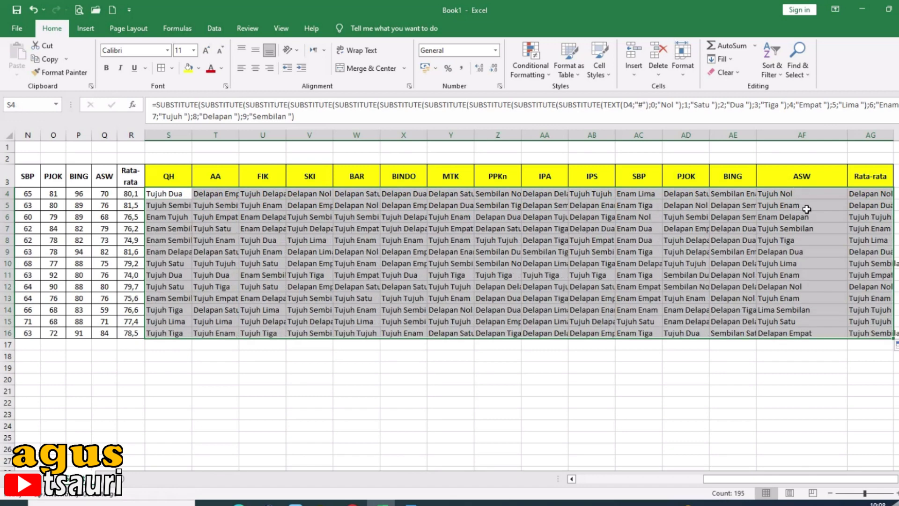
pyautogui.click(806, 210)
pyautogui.moveTo(847, 135)
pyautogui.mouseDown()
pyautogui.moveTo(815, 136)
pyautogui.moveTo(886, 137)
pyautogui.mouseUp()
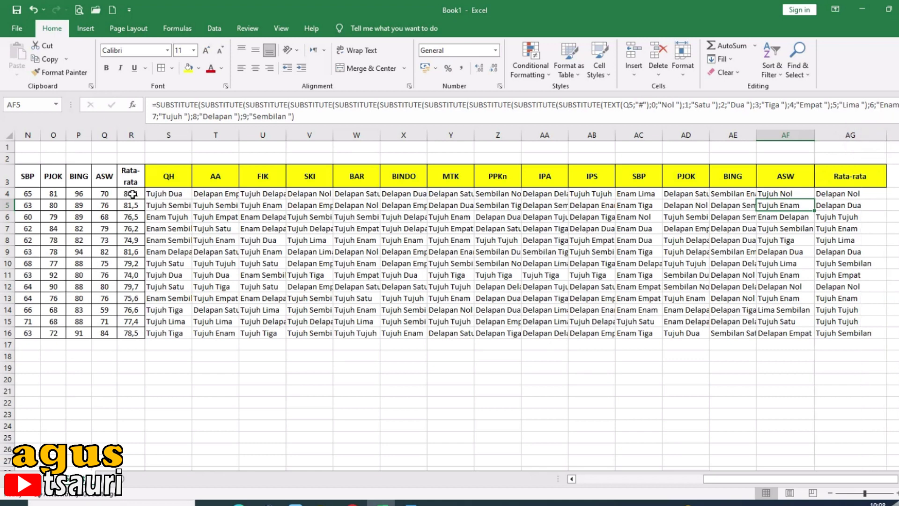
pyautogui.click(836, 194)
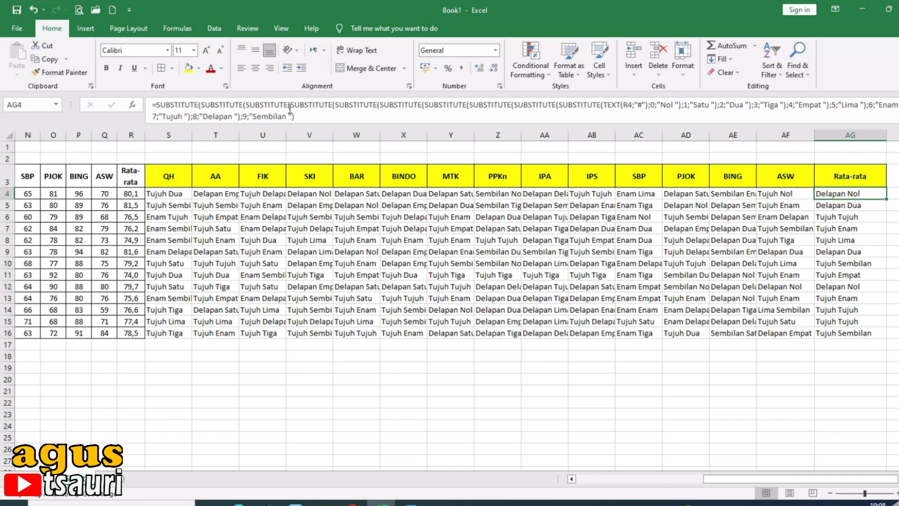
# Step: Wrap AG4's formula in a SUBSTITUTE turning the comma into "Koma ", giving Delapan Nol Koma Satu
pyautogui.click(643, 106)
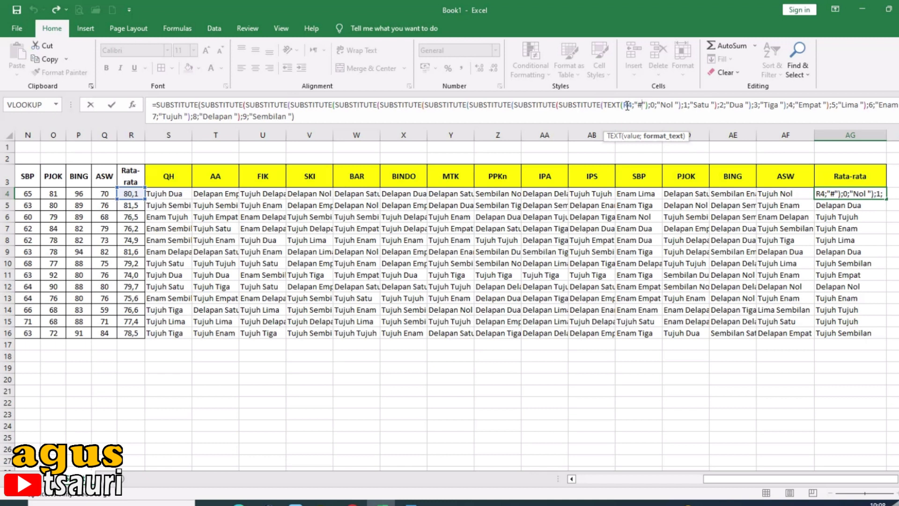
pyautogui.write(',')
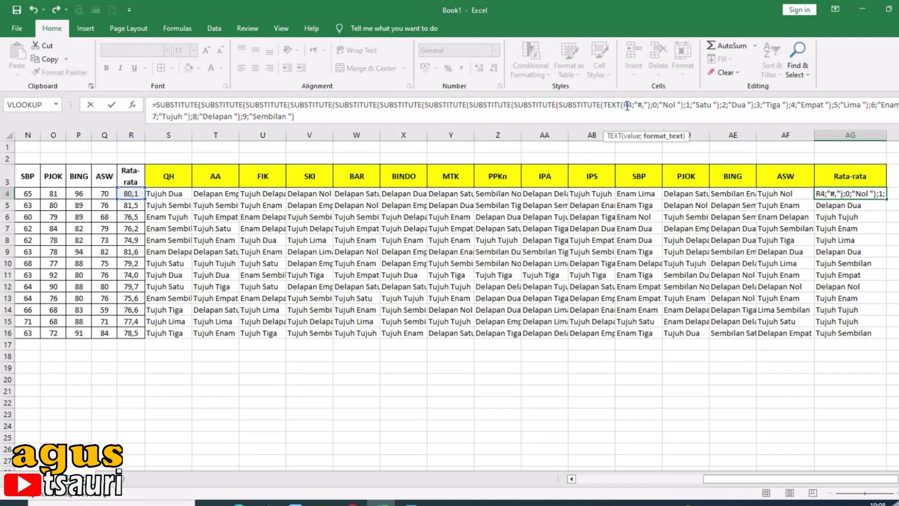
pyautogui.write('#')
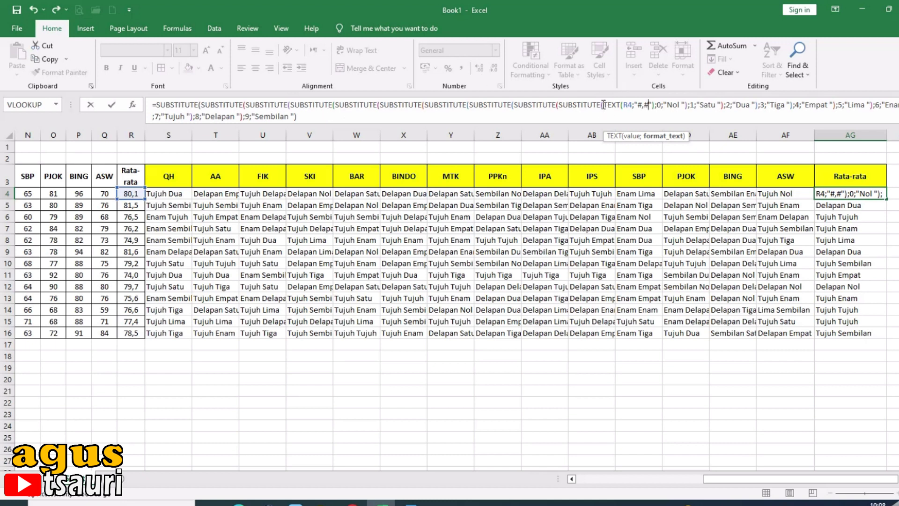
pyautogui.click(604, 104)
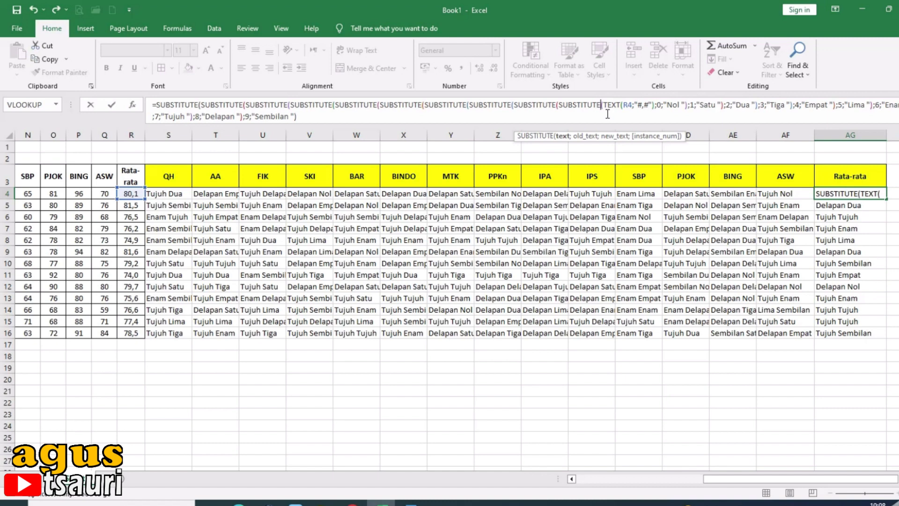
pyautogui.write('S')
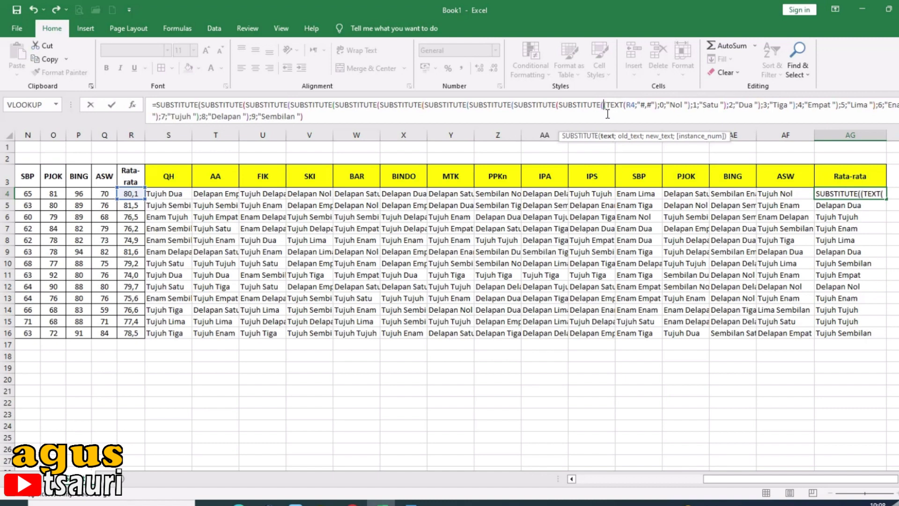
pyautogui.write('U')
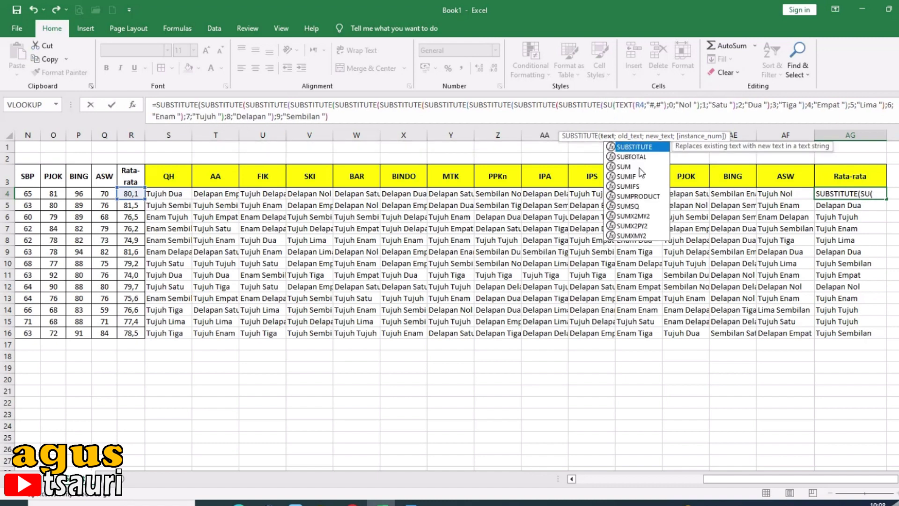
pyautogui.write('BSTITUTE(')
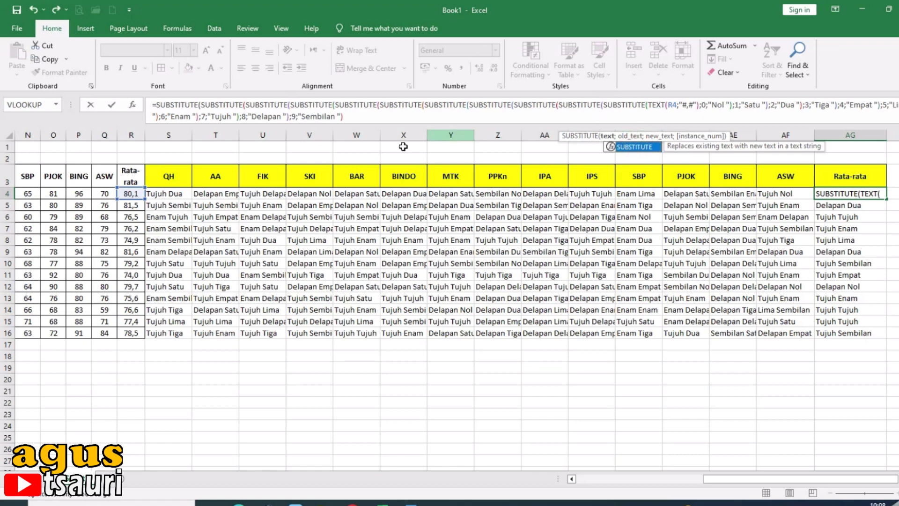
pyautogui.click(361, 117)
pyautogui.write(';",')
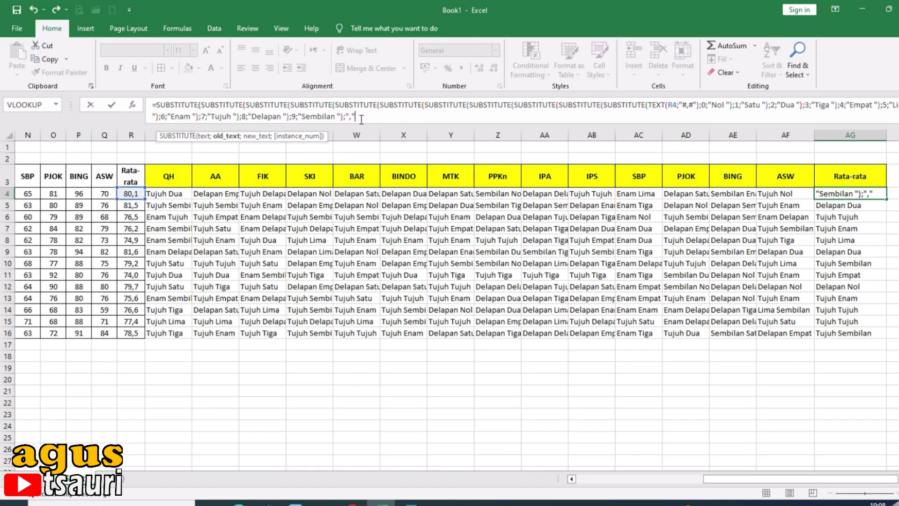
pyautogui.write(';')
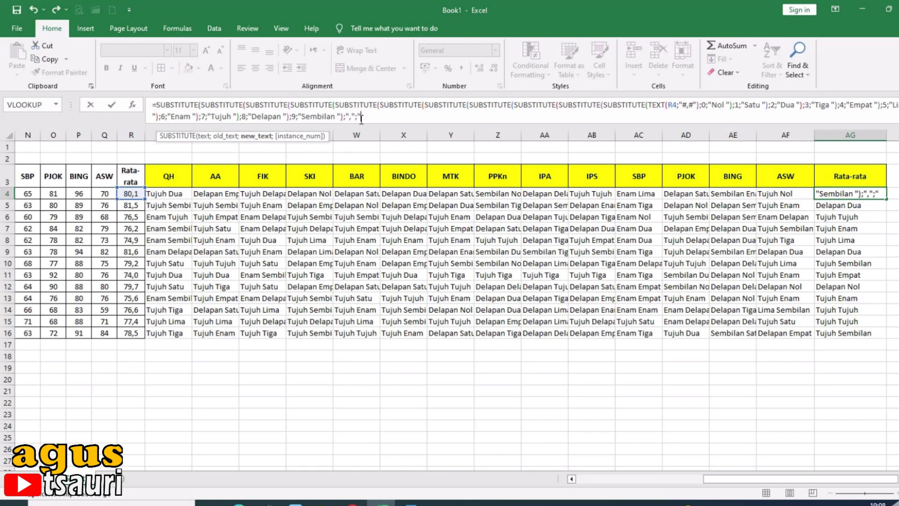
pyautogui.write('oma "')
pyautogui.write(')')
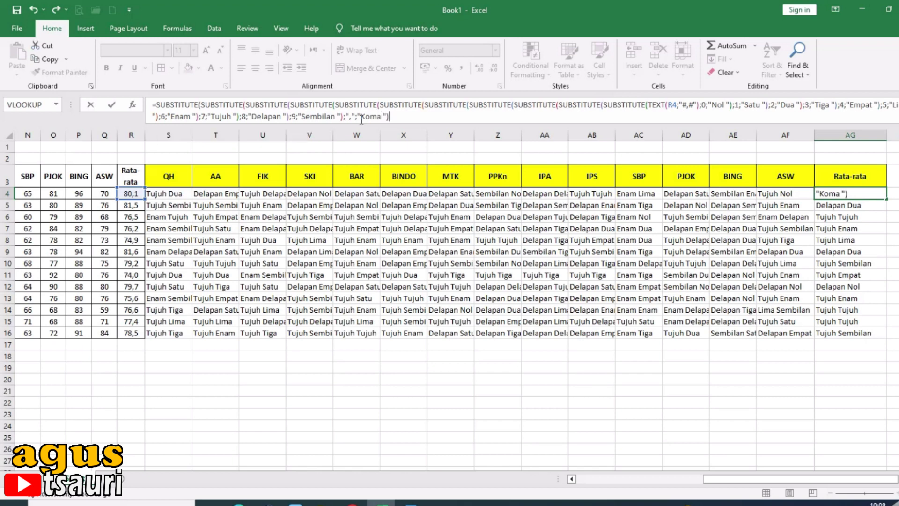
pyautogui.press('Return')
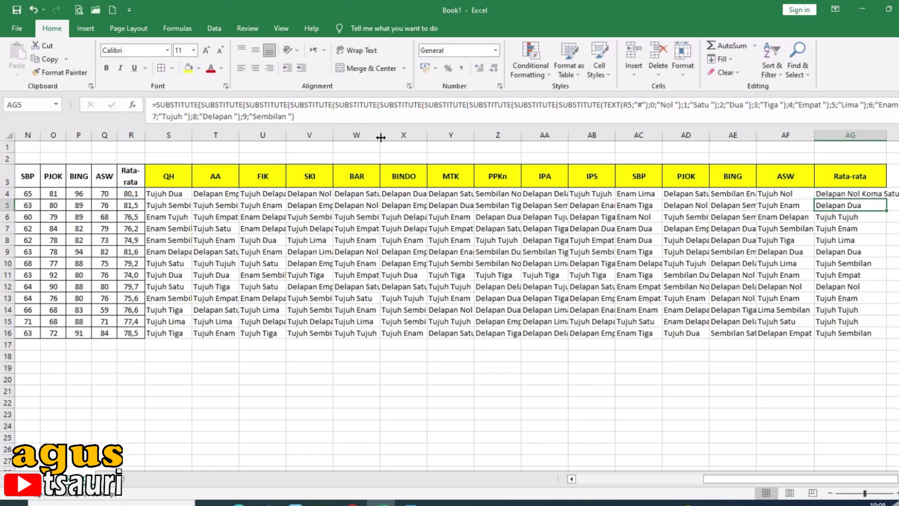
# Step: Fill the AG4 Rata-rata words formula down to AG16, spot-check rows 11 and 16, then return to Word
pyautogui.click(863, 194)
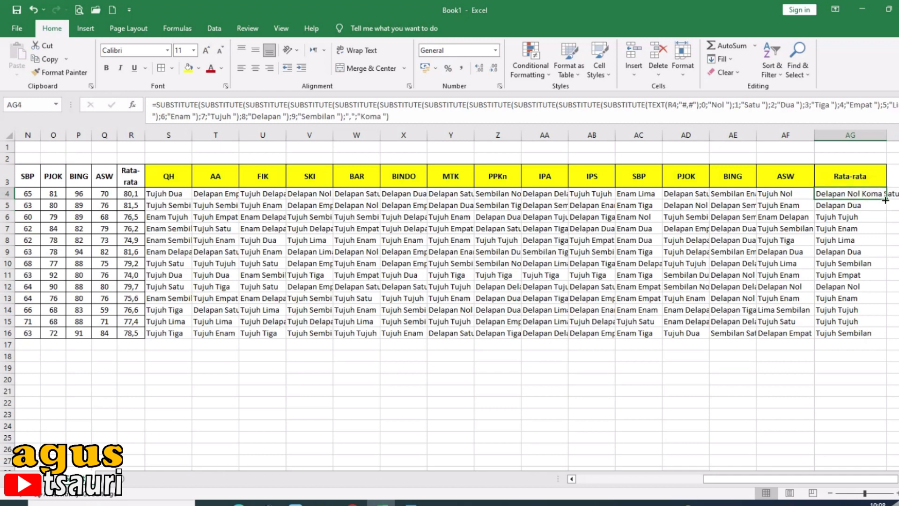
pyautogui.moveTo(886, 199)
pyautogui.mouseDown()
pyautogui.moveTo(884, 326)
pyautogui.moveTo(876, 339)
pyautogui.mouseUp()
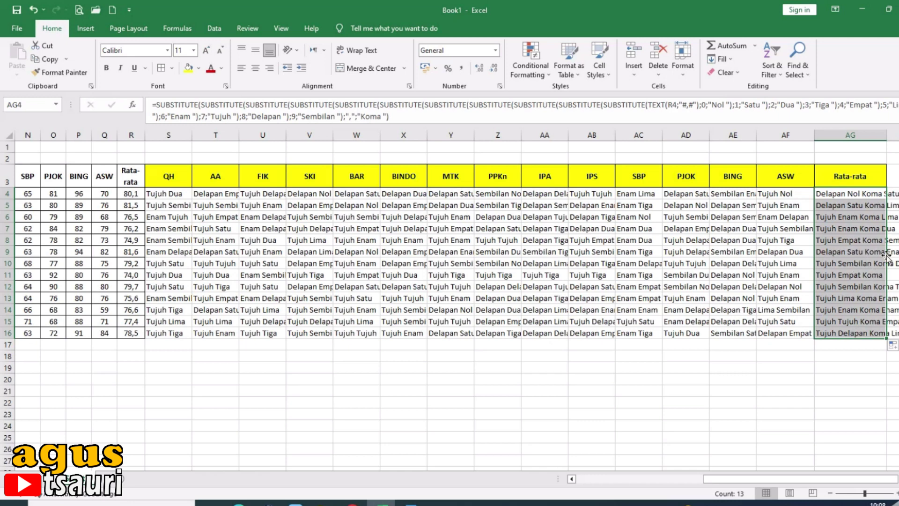
pyautogui.click(855, 270)
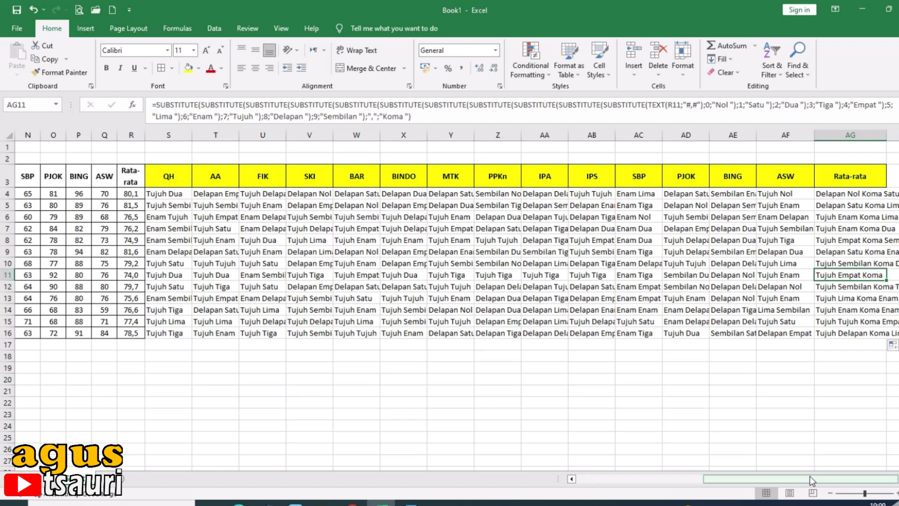
pyautogui.moveTo(809, 480); pyautogui.dragTo(666, 471)
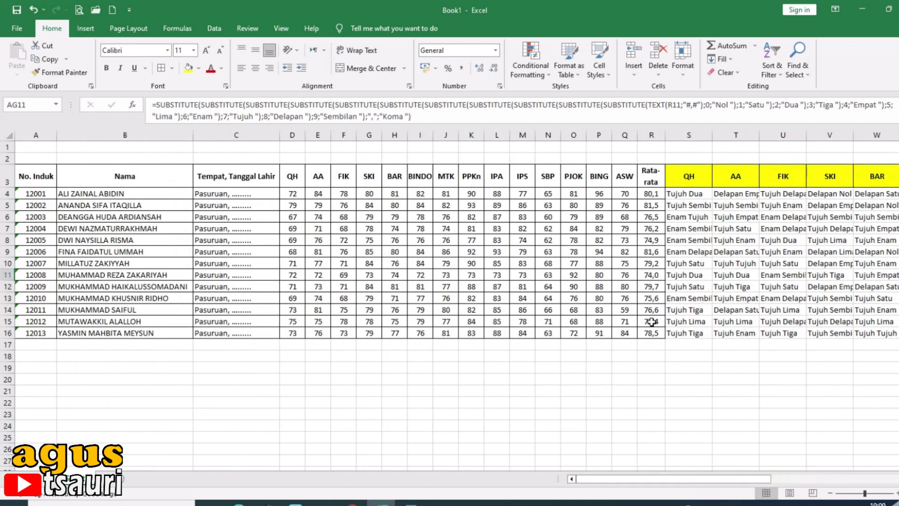
pyautogui.click(699, 335)
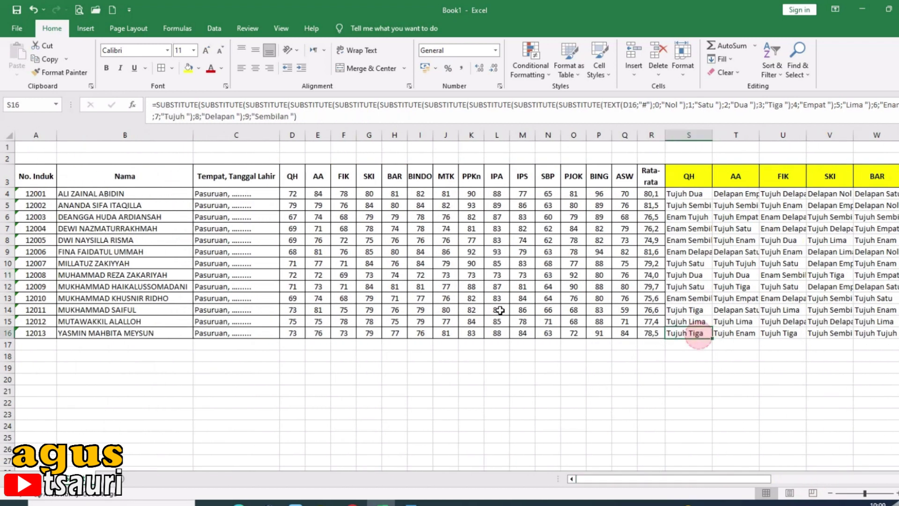
pyautogui.click(295, 335)
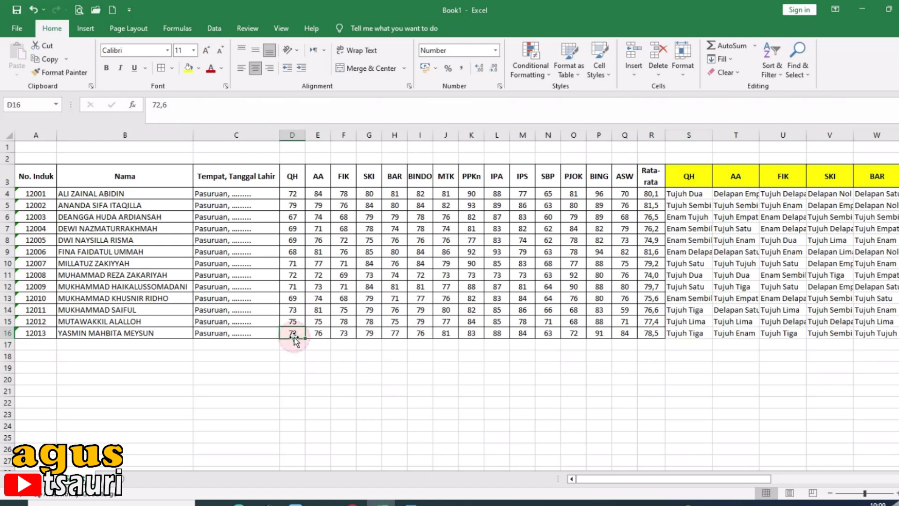
pyautogui.click(421, 395)
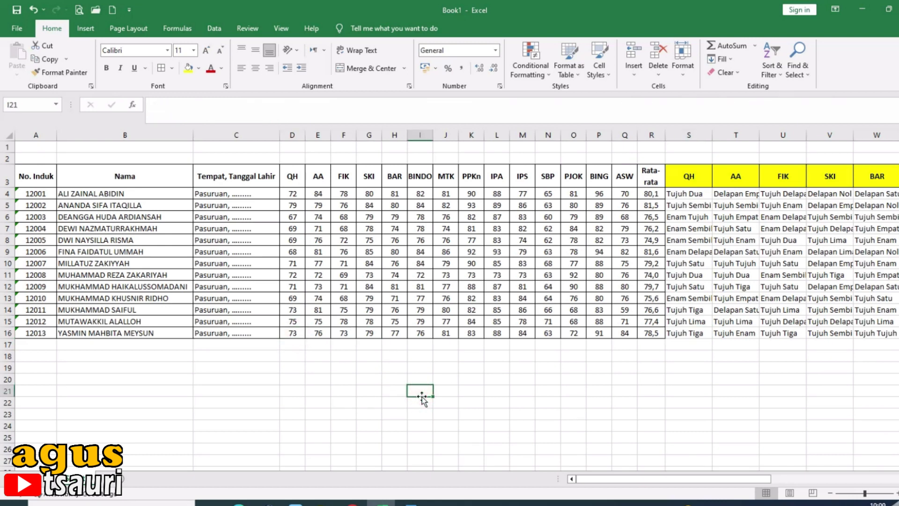
pyautogui.click(411, 502)
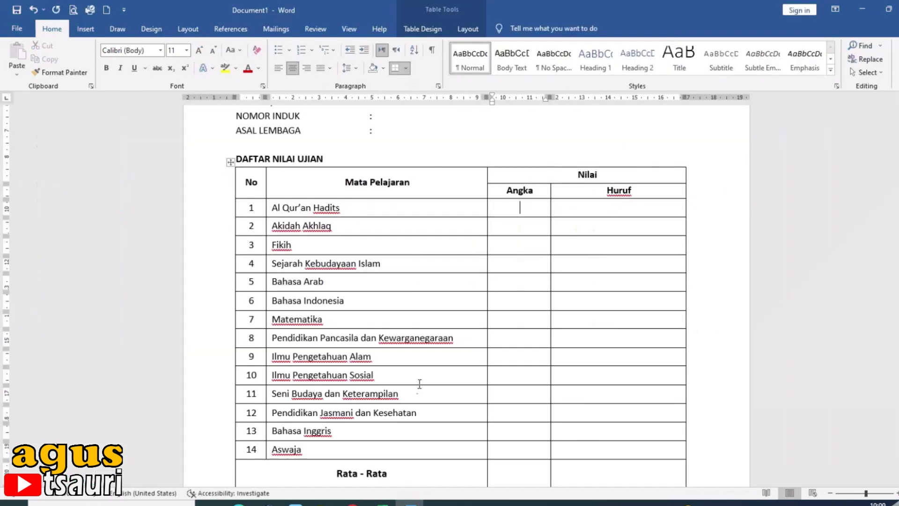
# Step: Back in Excel, create a BARU folder in Documents and save the workbook there as NILAI EXCEL
pyautogui.scroll(5, 468, 358)
pyautogui.scroll(-3, 469, 357)
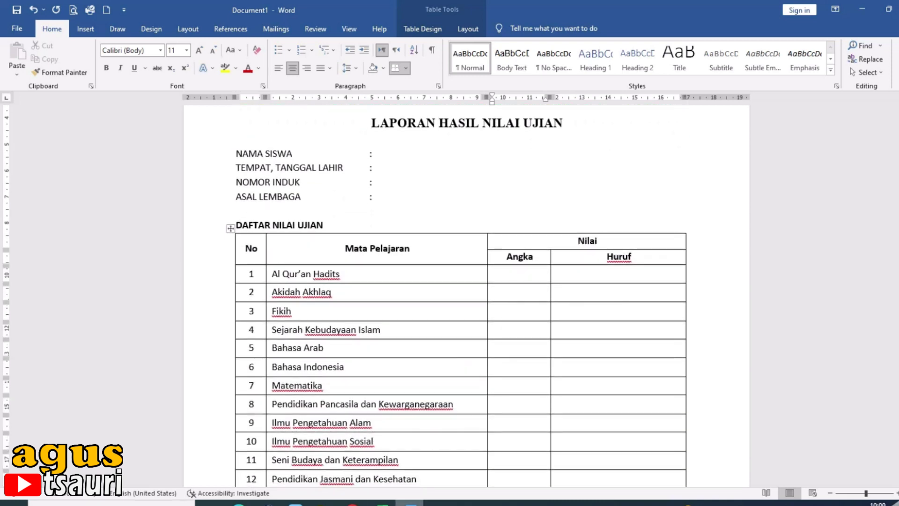
pyautogui.click(382, 502)
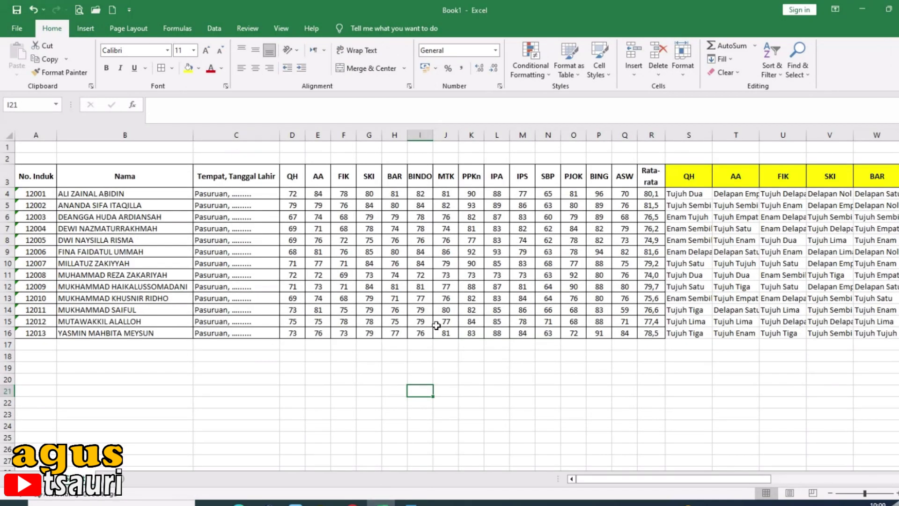
pyautogui.hotkey('ctrl', 's')
pyautogui.click(162, 223)
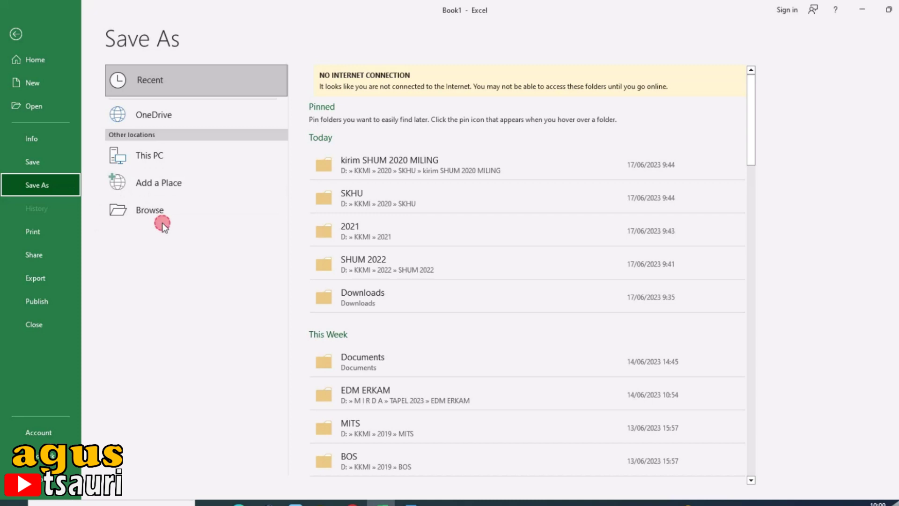
pyautogui.click(159, 211)
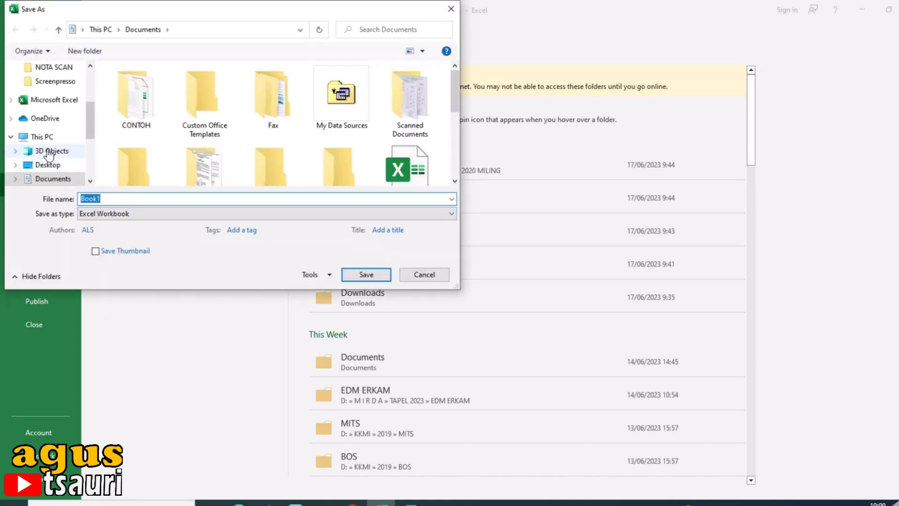
pyautogui.click(84, 51)
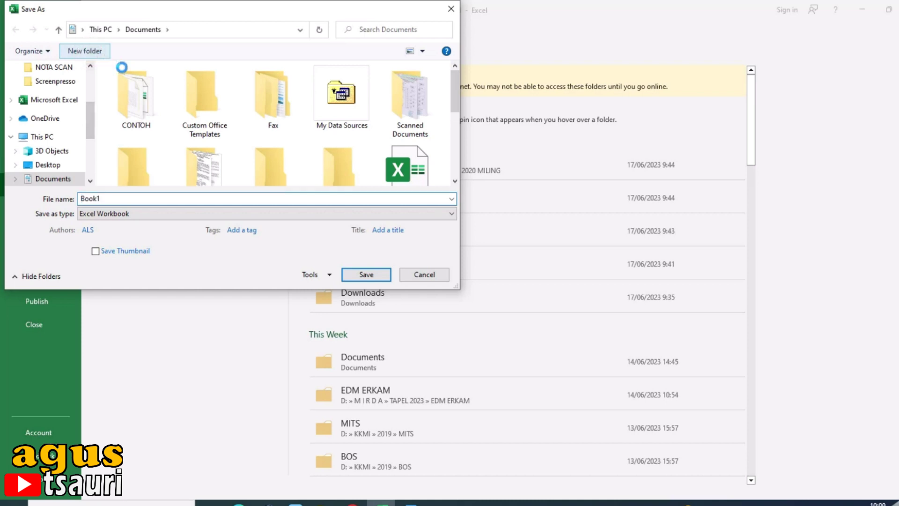
pyautogui.write('BARU')
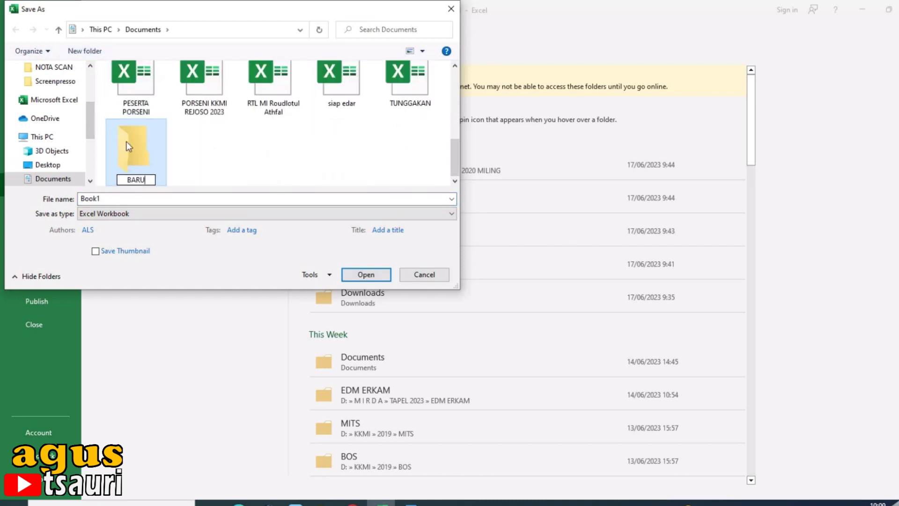
pyautogui.doubleClick(125, 142)
pyautogui.doubleClick(113, 199)
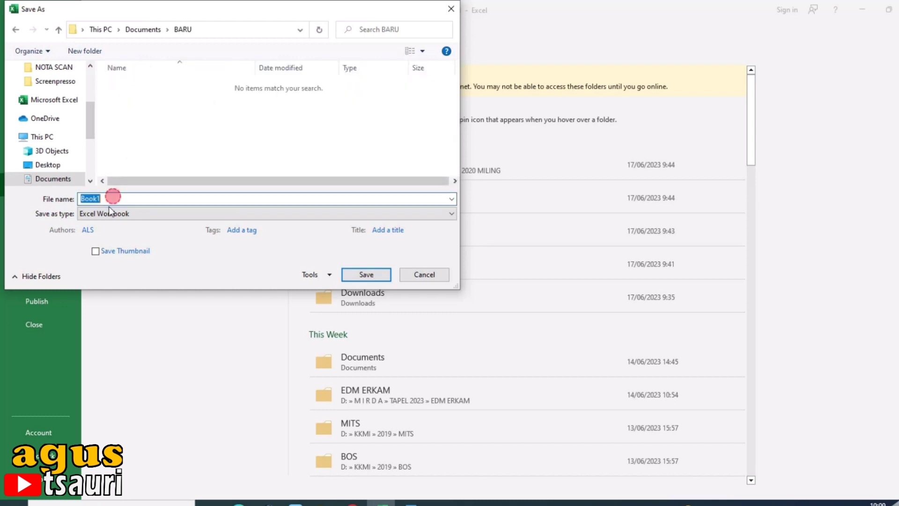
pyautogui.write('NILAI EXCEL')
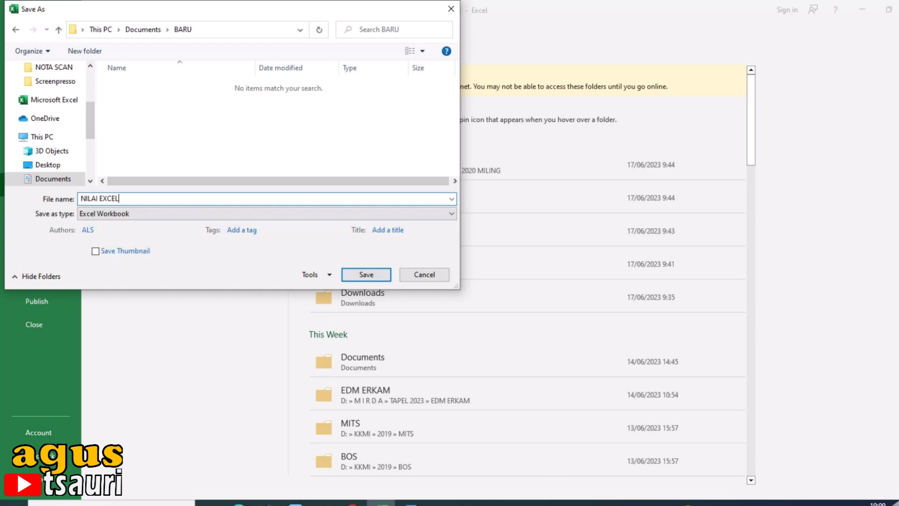
pyautogui.click(373, 277)
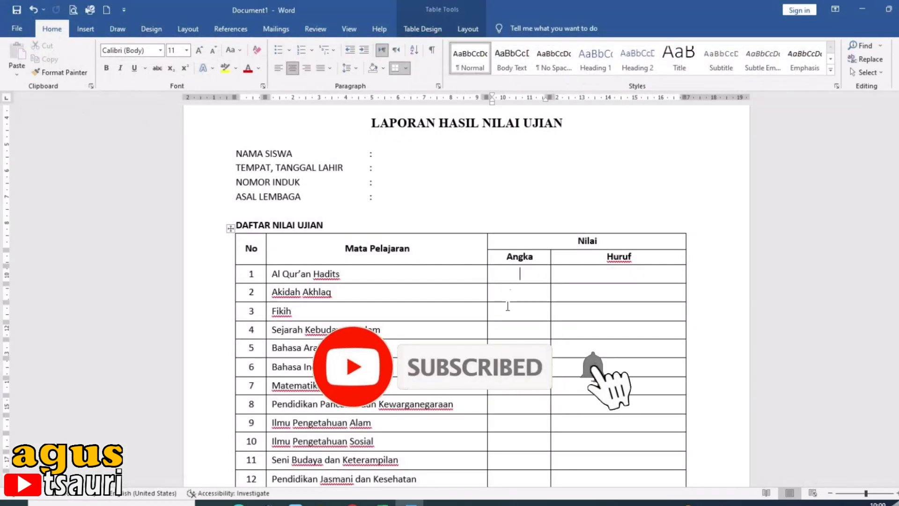
# Step: Place the cursor after the NAMA SISWA label in the report header
pyautogui.click(394, 153)
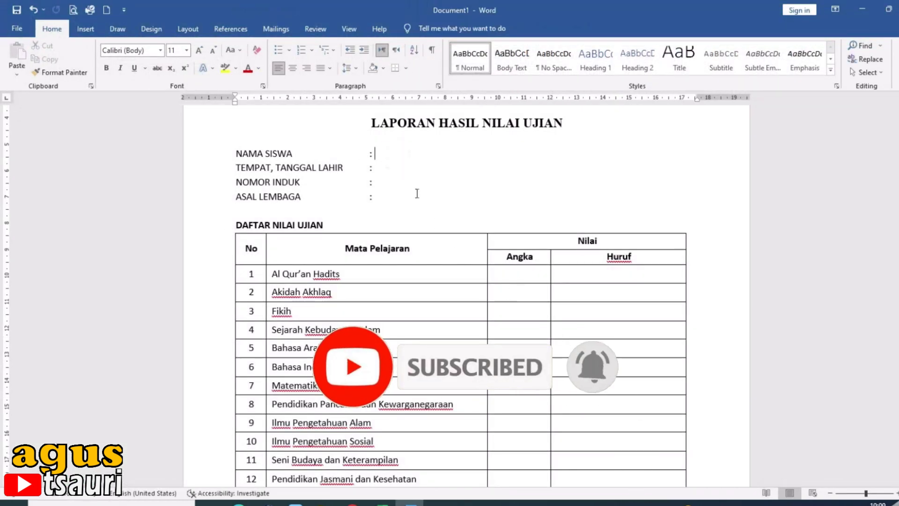
pyautogui.scroll(3, 396, 213)
pyautogui.click(396, 213)
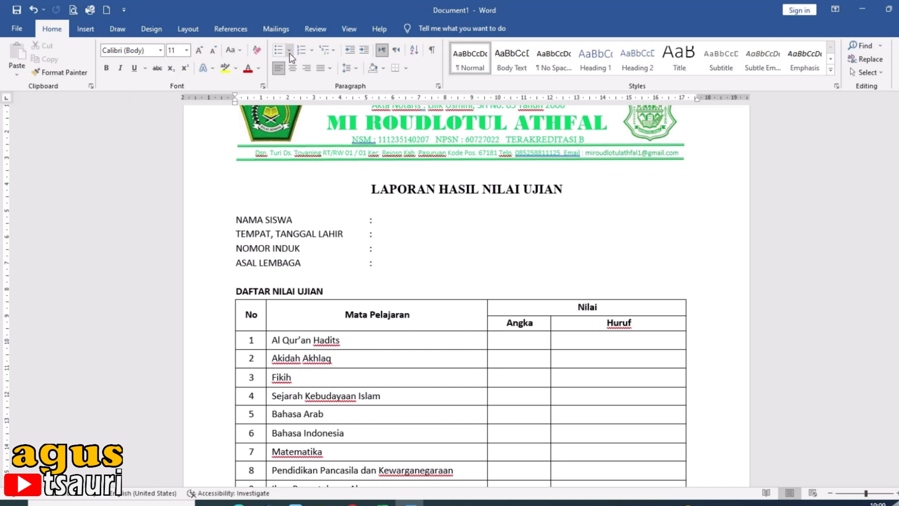
# Step: Use Sheet1$ of Documents\BARU\NILAI EXCEL as the existing mail-merge recipient list
pyautogui.click(279, 32)
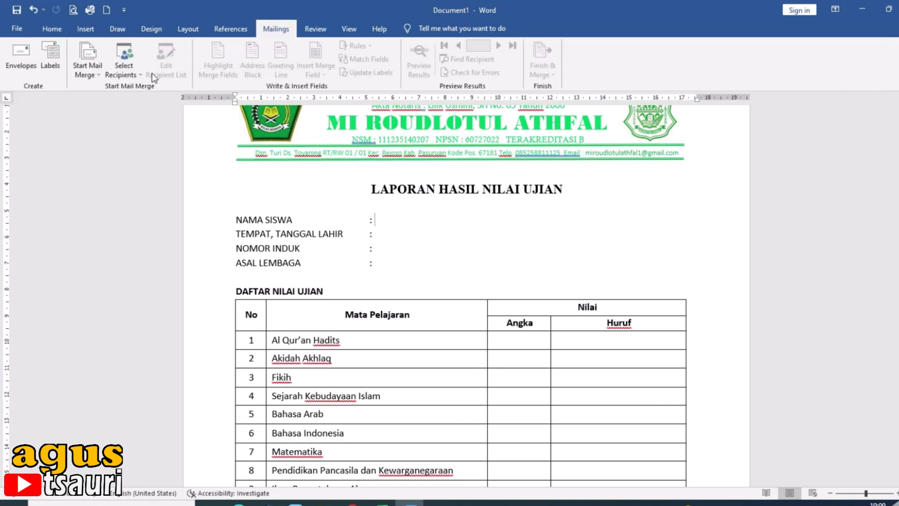
pyautogui.click(125, 73)
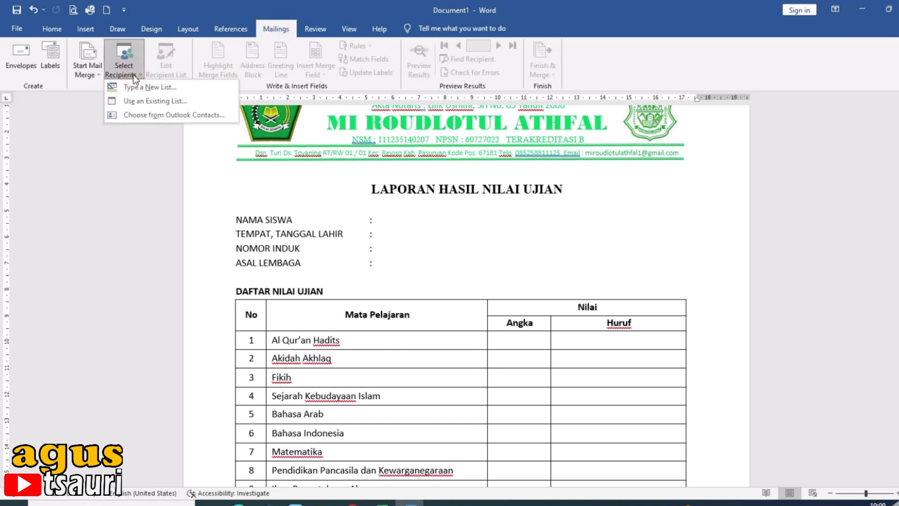
pyautogui.click(151, 100)
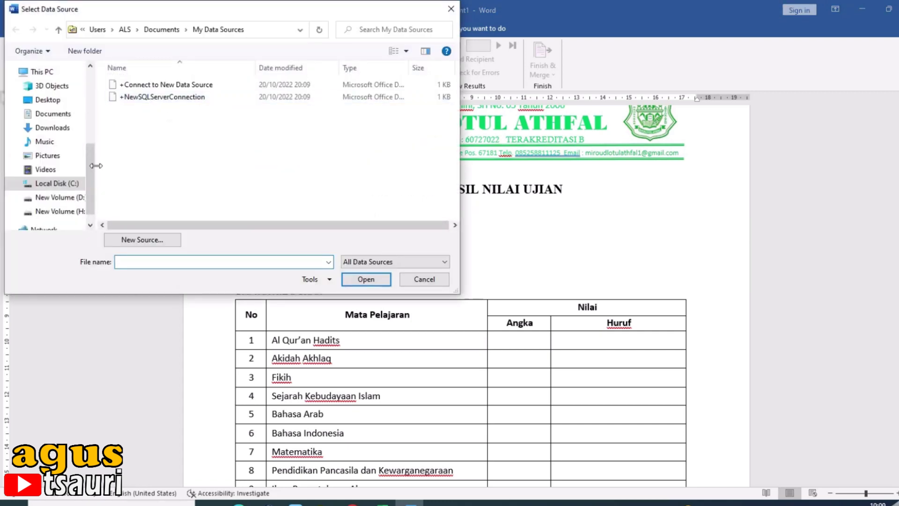
pyautogui.click(61, 121)
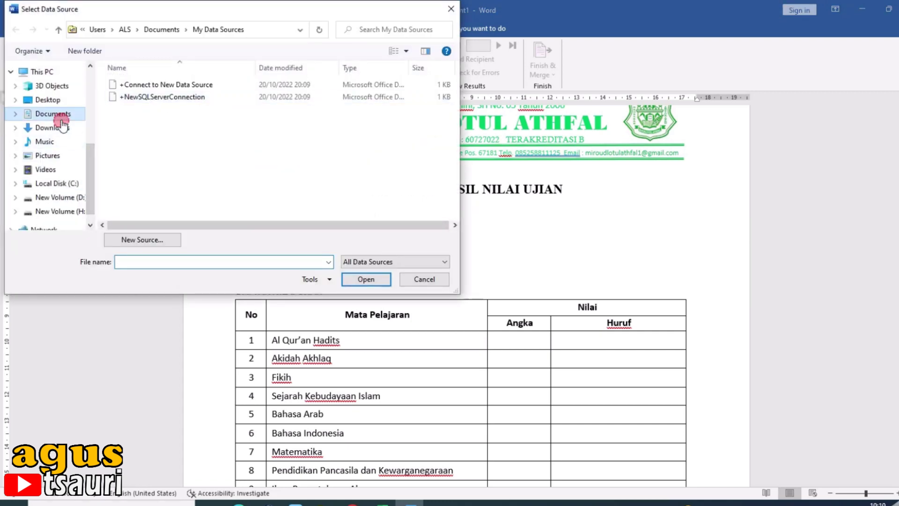
pyautogui.doubleClick(144, 117)
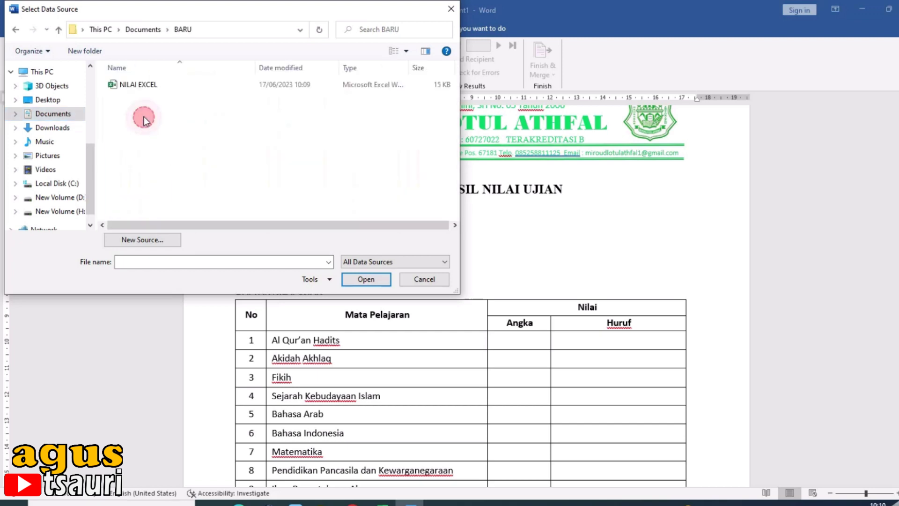
pyautogui.doubleClick(132, 85)
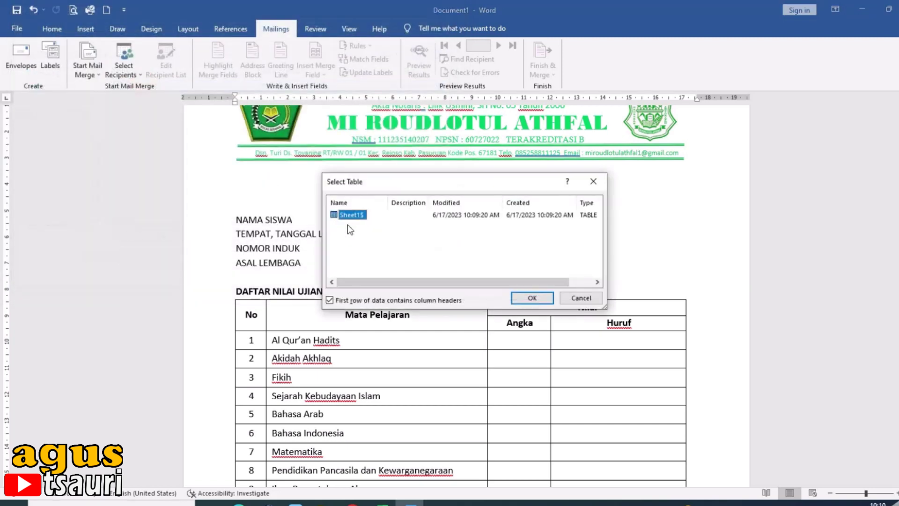
pyautogui.click(531, 298)
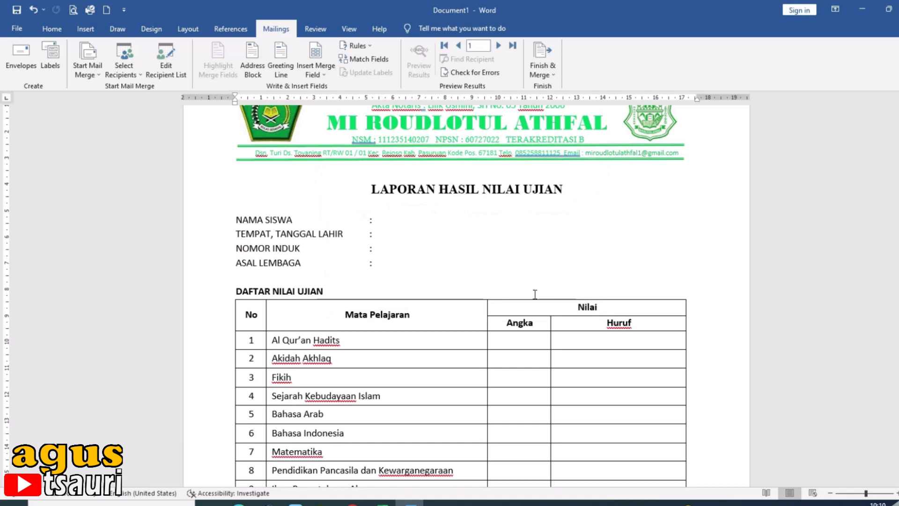
# Step: Insert the «Nama», «Tempat_Tanggal_Lahir» and «No_Induk» merge fields after their header labels
pyautogui.click(320, 75)
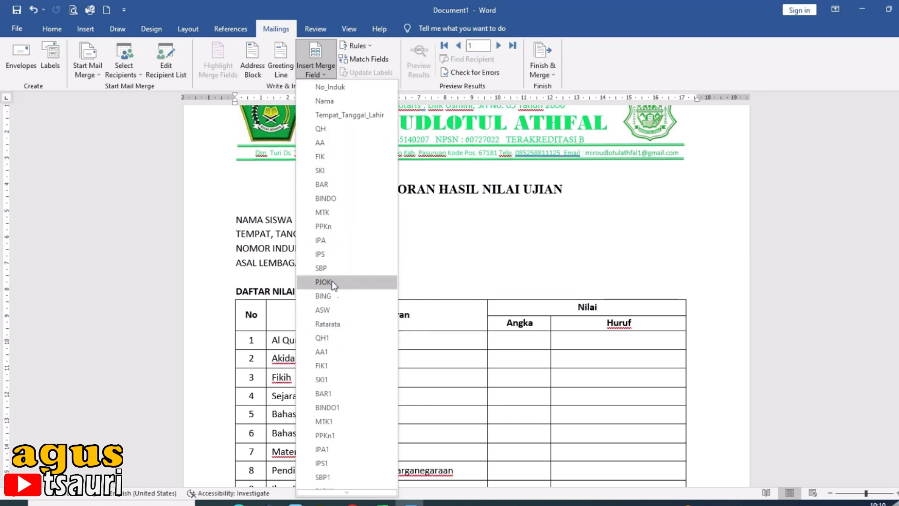
pyautogui.scroll(-1, 333, 316)
pyautogui.scroll(-1, 333, 317)
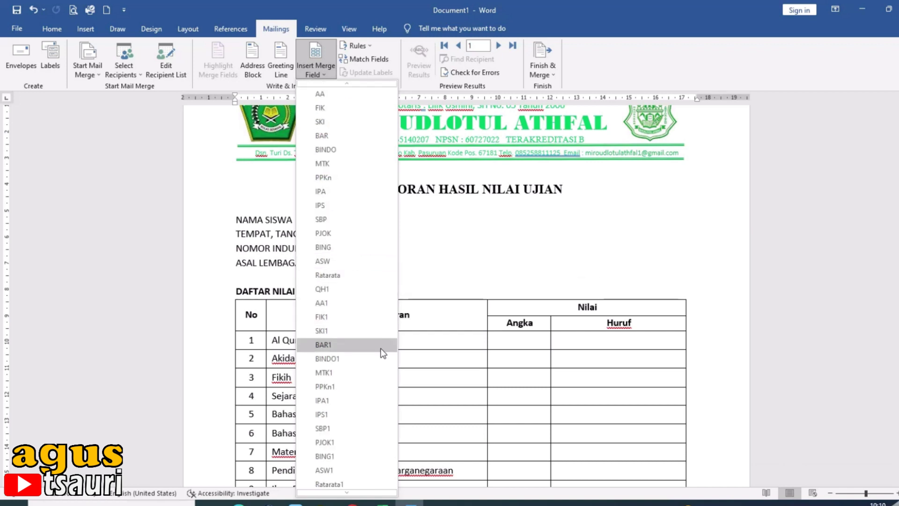
pyautogui.scroll(2, 346, 327)
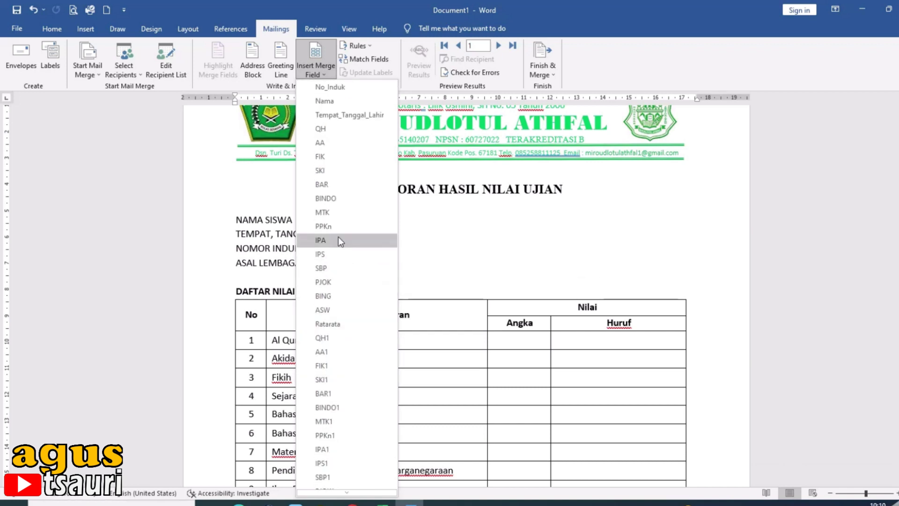
pyautogui.click(331, 102)
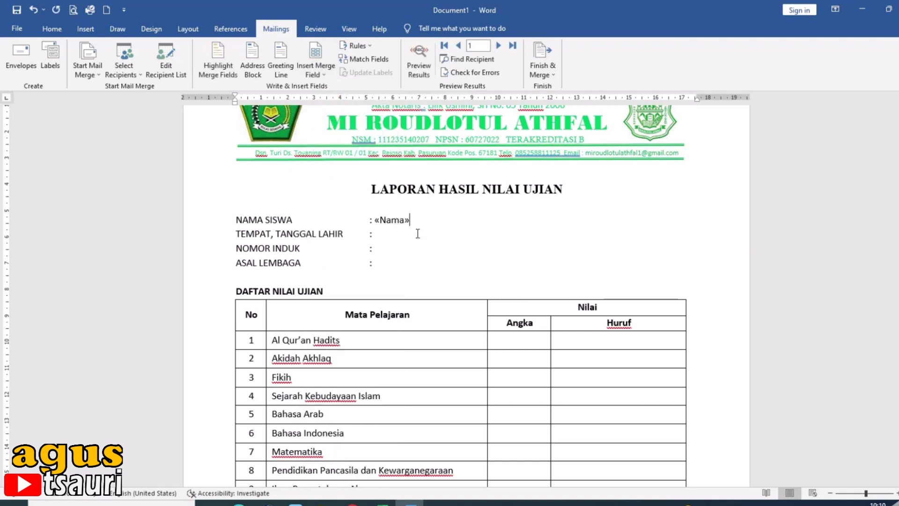
pyautogui.click(398, 232)
pyautogui.click(317, 75)
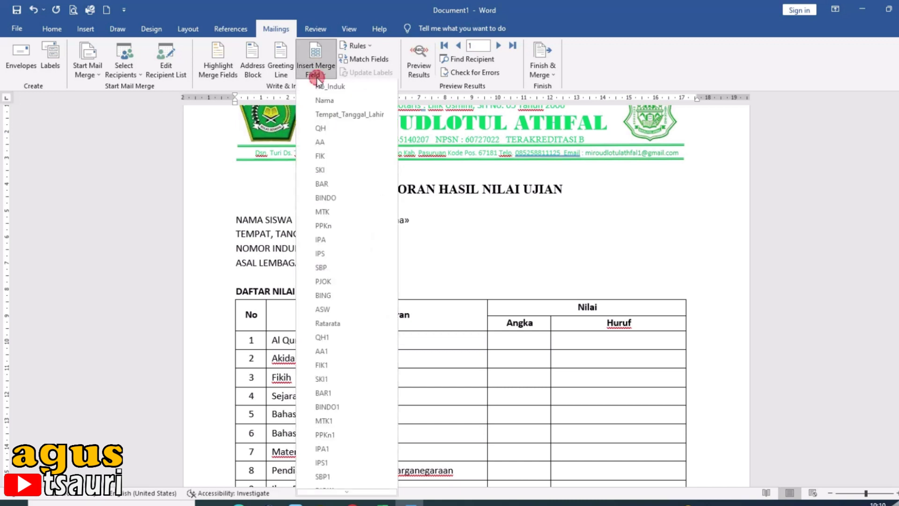
pyautogui.click(377, 117)
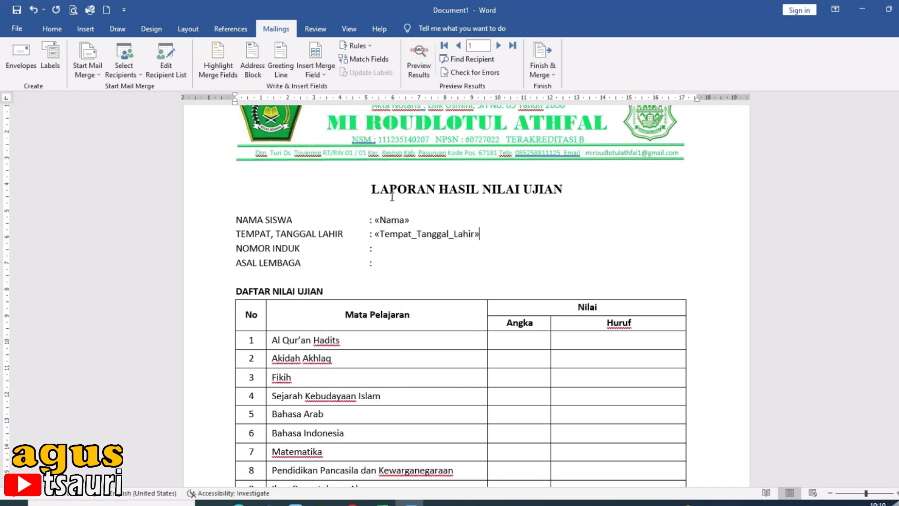
pyautogui.click(393, 248)
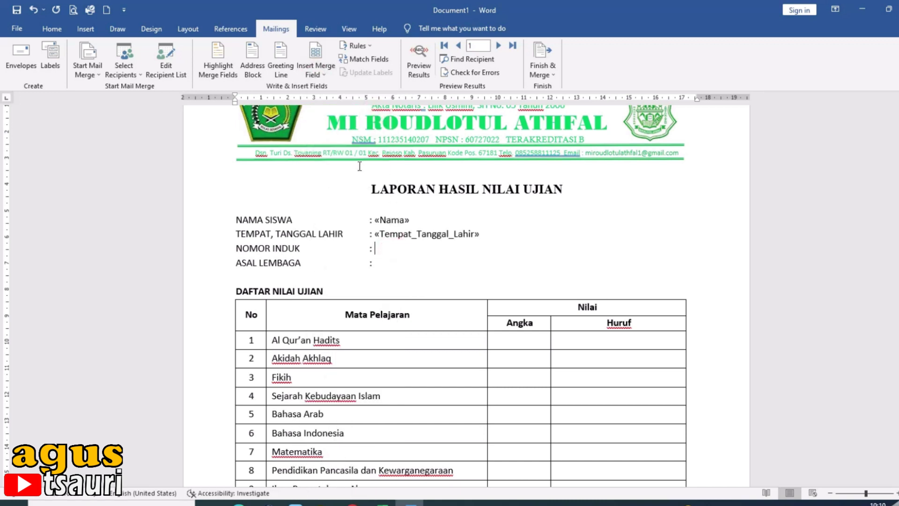
pyautogui.click(322, 68)
pyautogui.click(338, 88)
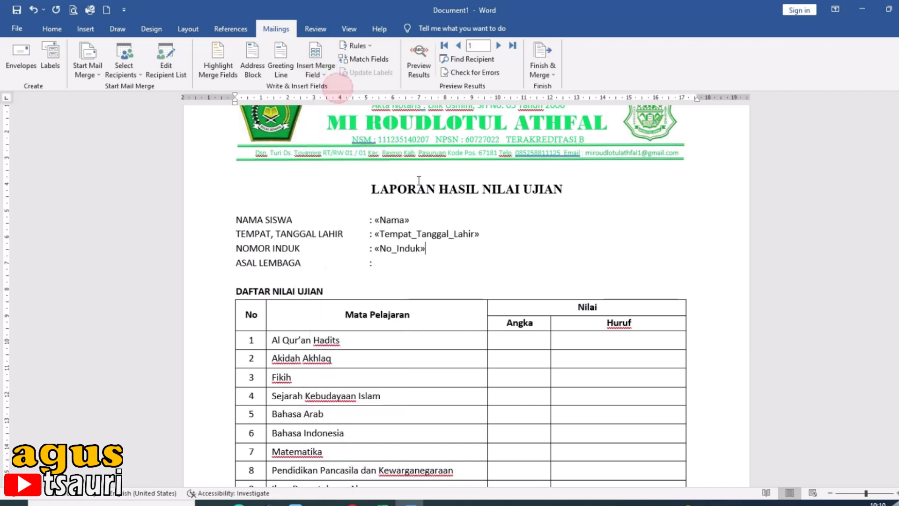
# Step: Type MI ROUDLOTUL ATHFAL after the ASAL LEMBAGA colon
pyautogui.click(395, 263)
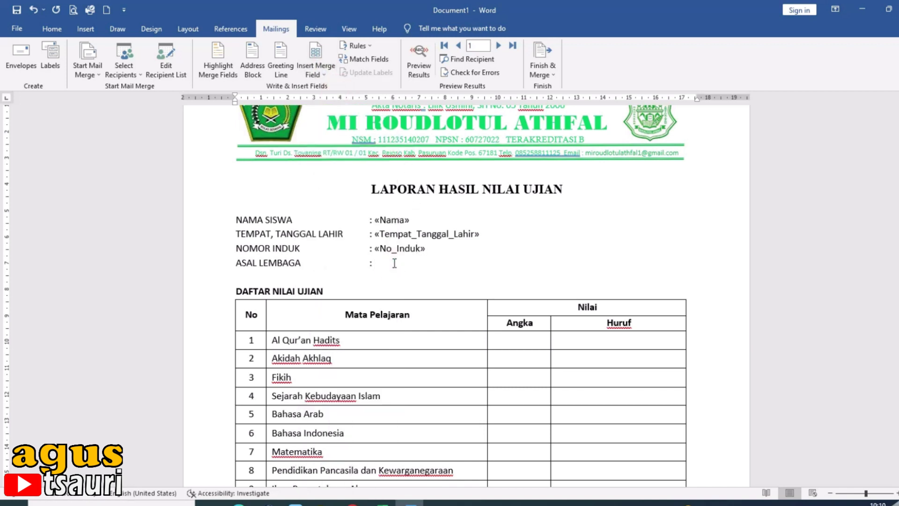
pyautogui.write('mi roudlotul')
pyautogui.press('BackSpace')
pyautogui.press('BackSpace')
pyautogui.press('BackSpace')
pyautogui.write('MI ROUDLOTUL ATHFAL')
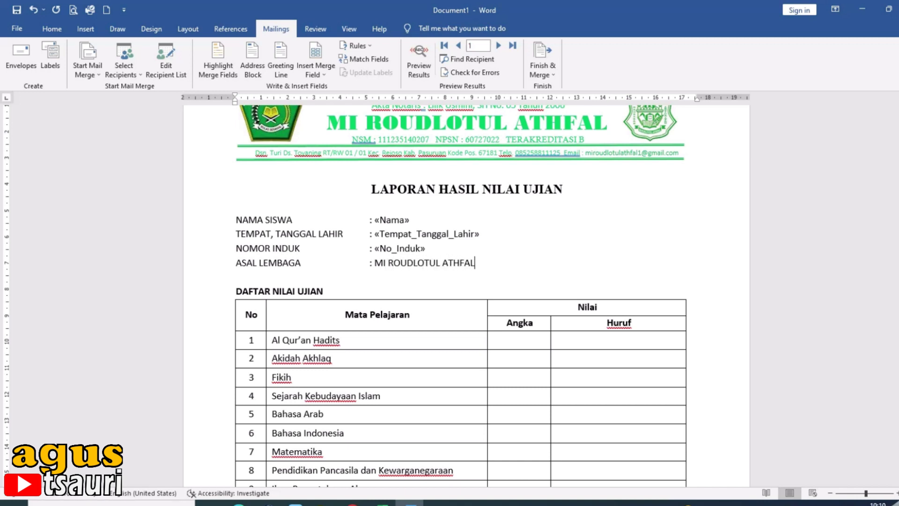
pyautogui.scroll(-2, 413, 284)
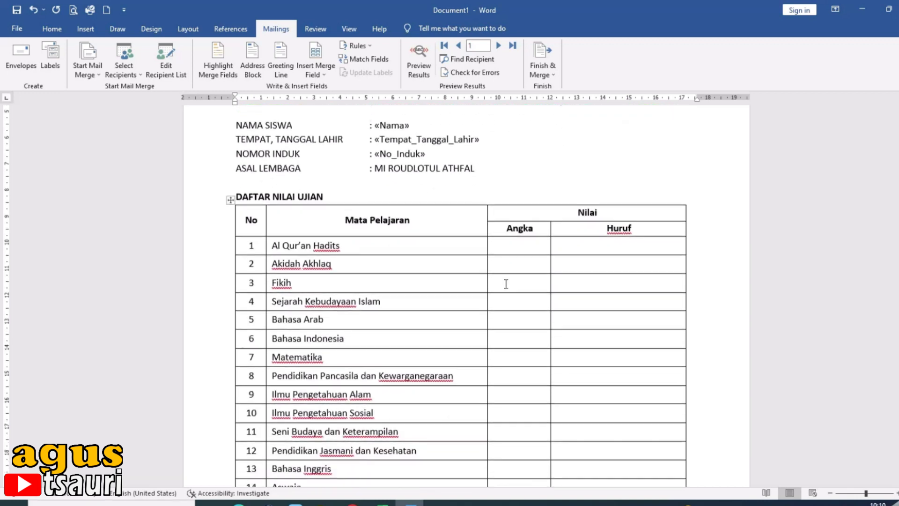
pyautogui.click(518, 248)
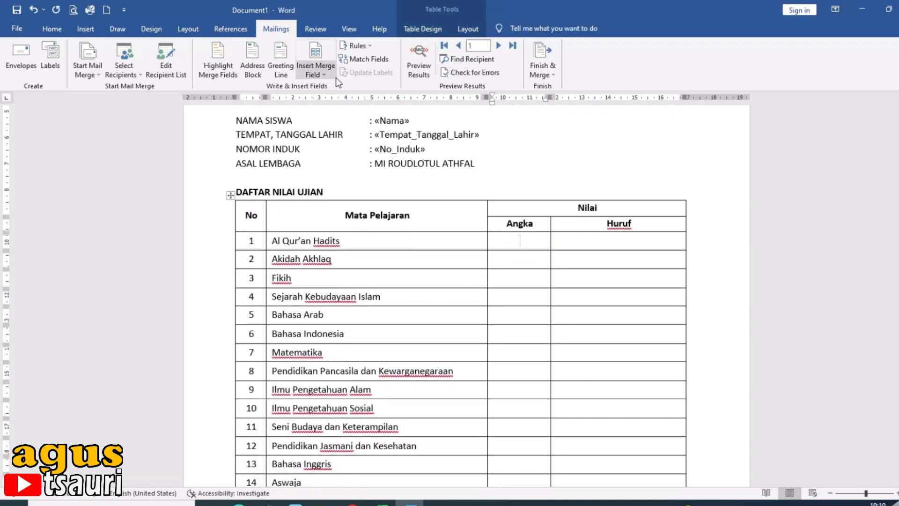
# Step: Insert «QH», «AA», «FIK», «SKI» and «BAR» into the Angka cells of rows 1–5
pyautogui.click(317, 70)
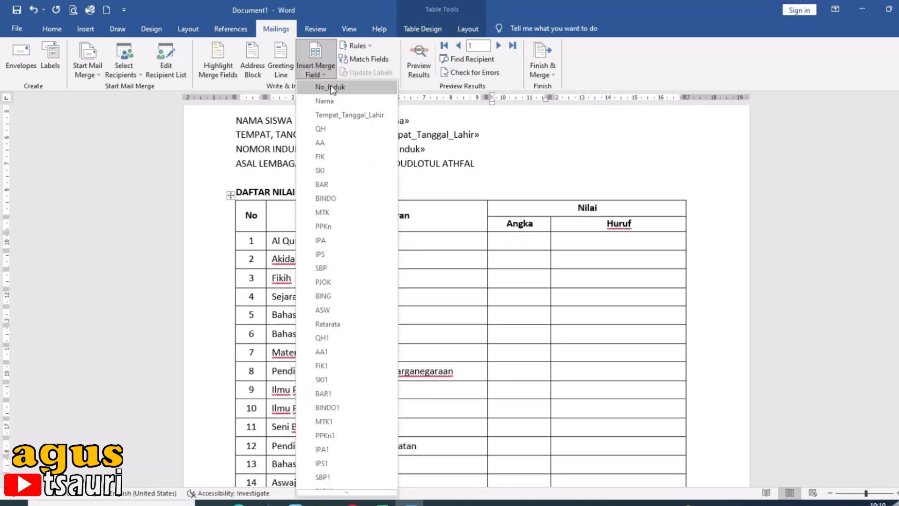
pyautogui.click(327, 129)
pyautogui.click(529, 260)
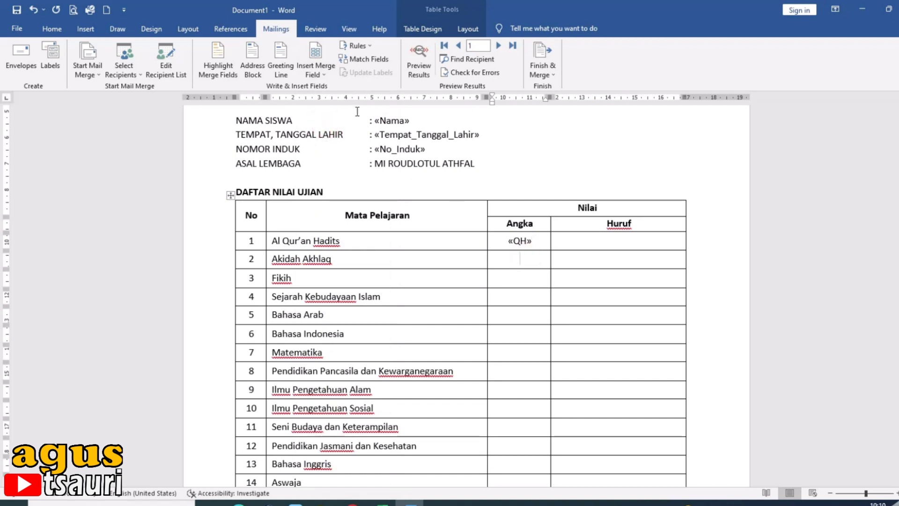
pyautogui.click(316, 70)
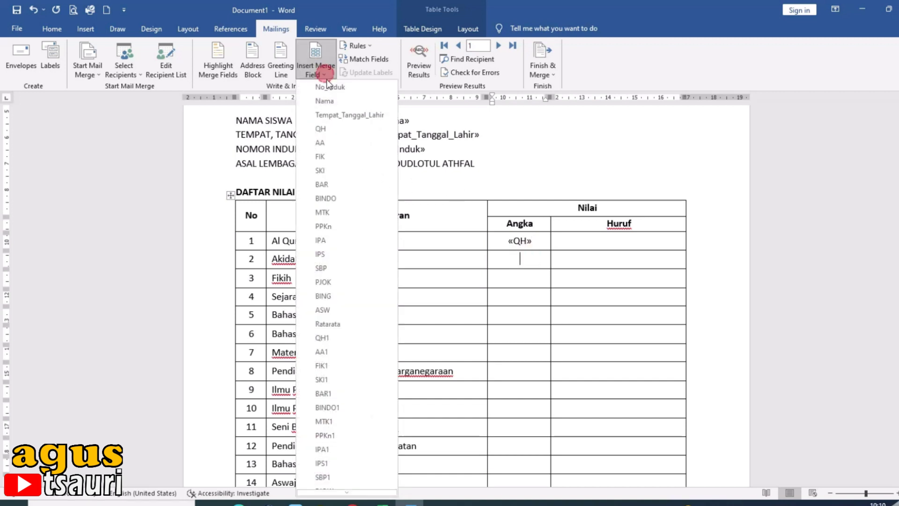
pyautogui.click(321, 146)
pyautogui.scroll(-1, 468, 258)
pyautogui.click(513, 248)
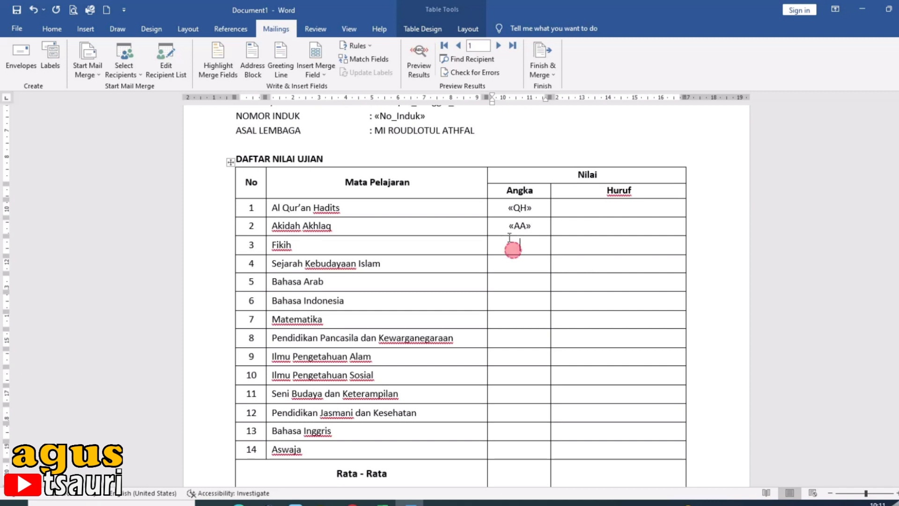
pyautogui.click(322, 72)
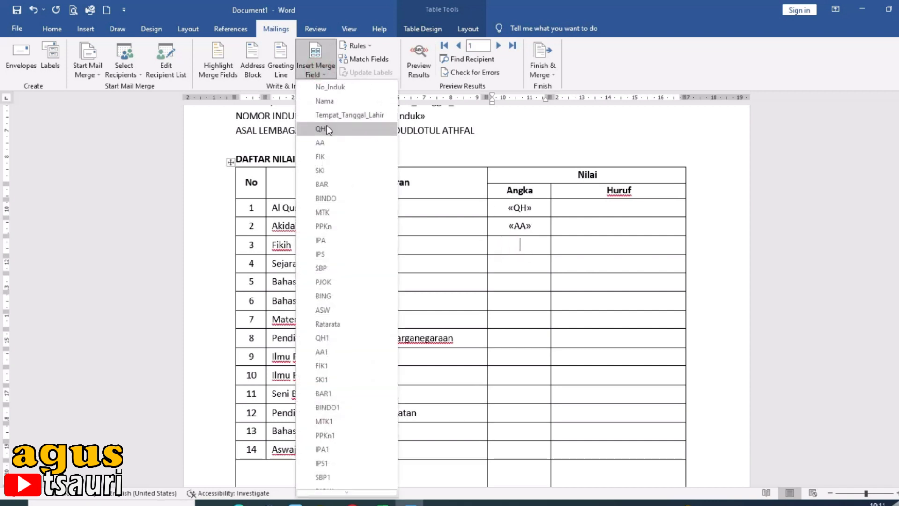
pyautogui.click(329, 154)
pyautogui.click(523, 268)
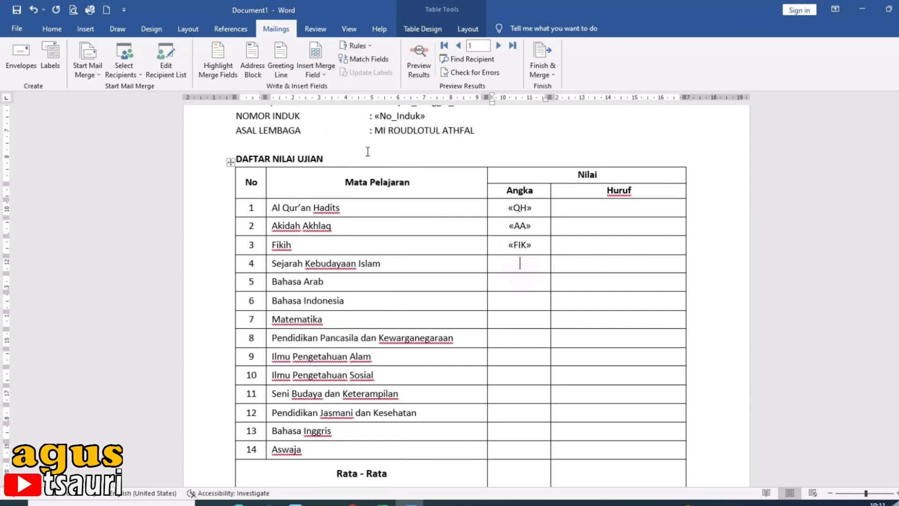
pyautogui.click(328, 74)
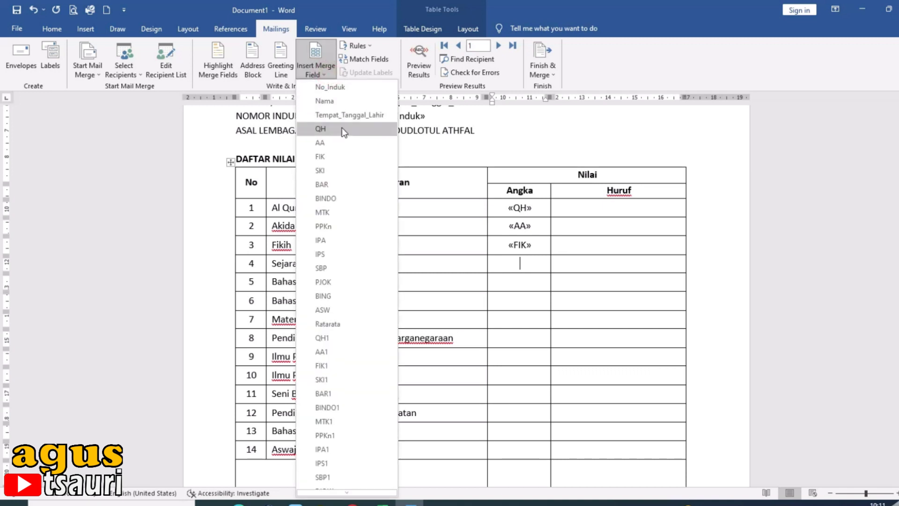
pyautogui.click(345, 173)
pyautogui.click(517, 287)
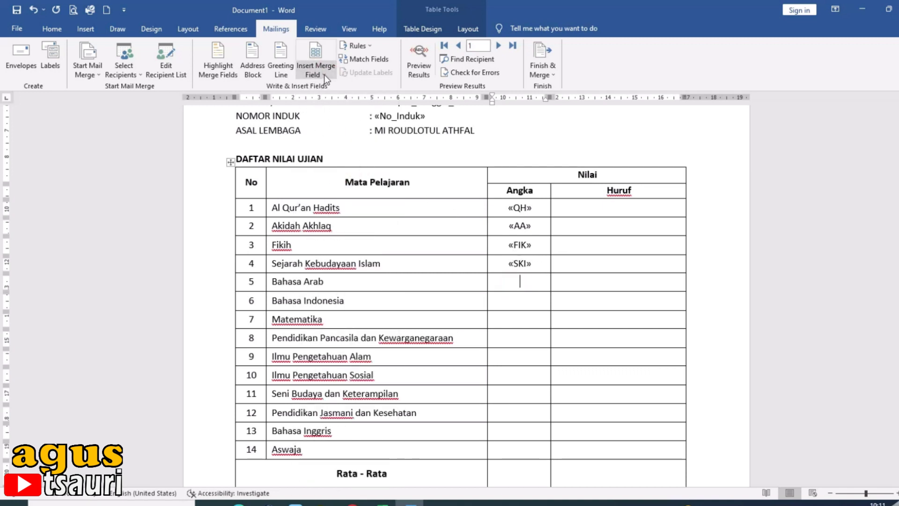
pyautogui.click(326, 76)
pyautogui.click(341, 183)
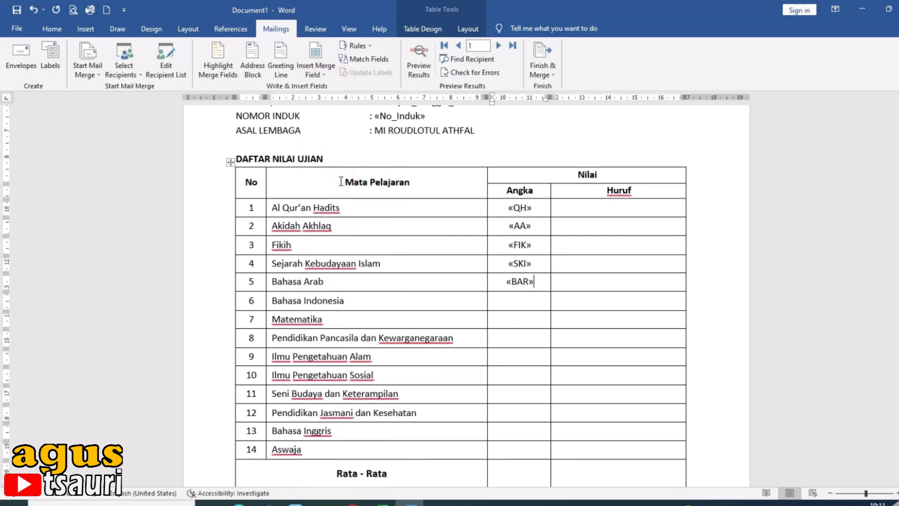
# Step: Insert «BINDO», «MTK», «PPKn», «IPA» and «IPS» into the Angka cells of rows 6–10
pyautogui.click(525, 298)
pyautogui.click(314, 70)
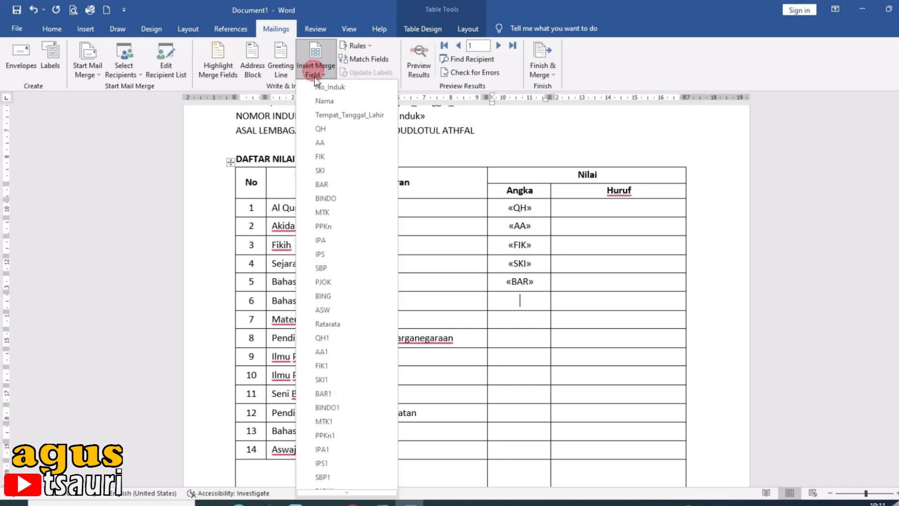
pyautogui.click(328, 199)
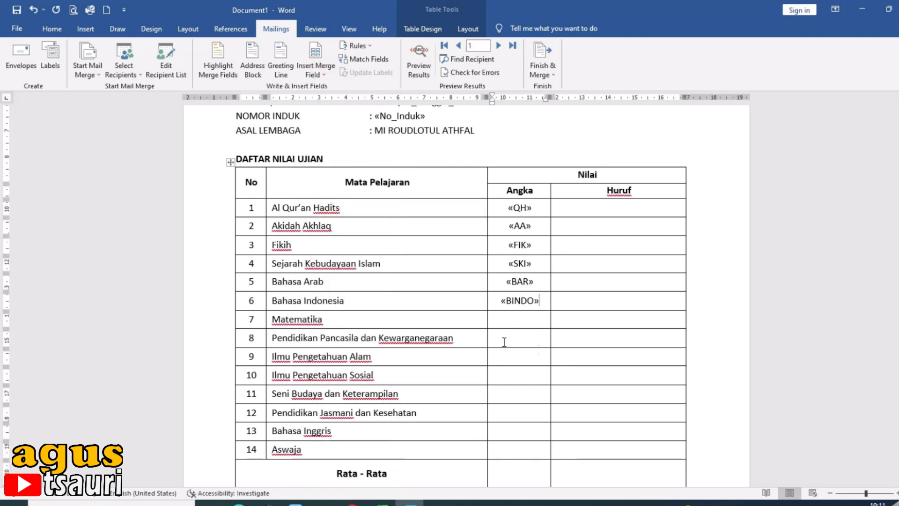
pyautogui.click(507, 321)
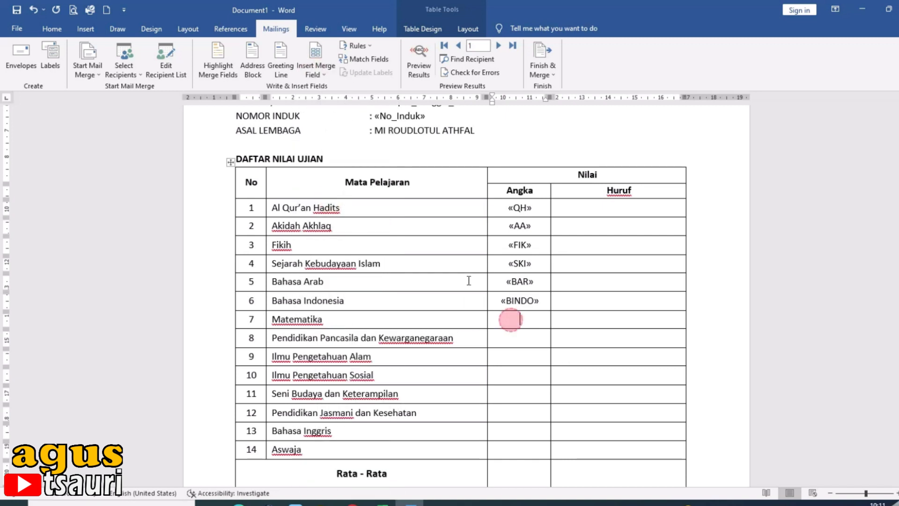
pyautogui.click(327, 67)
pyautogui.click(337, 212)
pyautogui.click(510, 341)
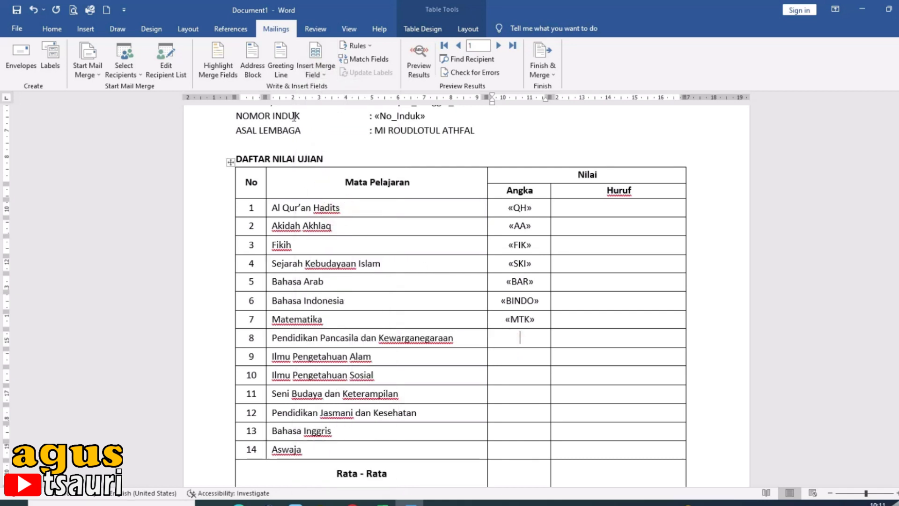
pyautogui.click(325, 68)
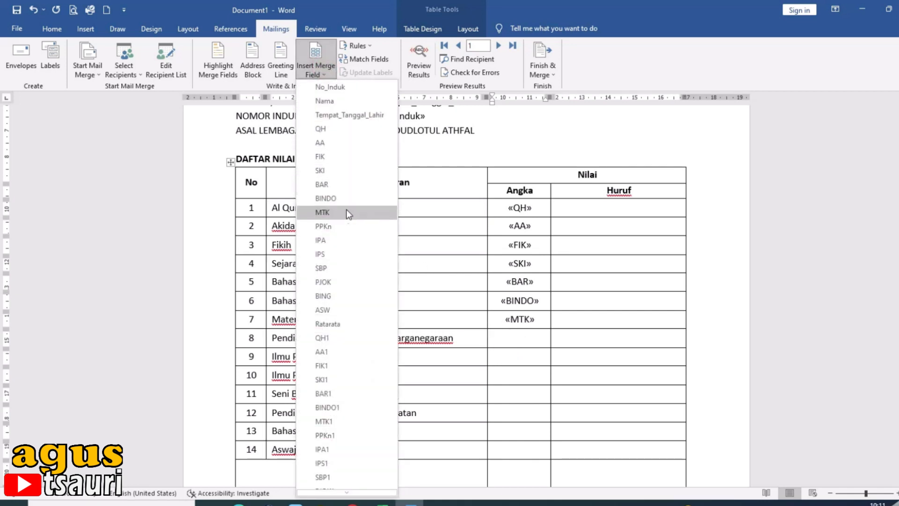
pyautogui.click(347, 229)
pyautogui.click(500, 351)
pyautogui.click(315, 70)
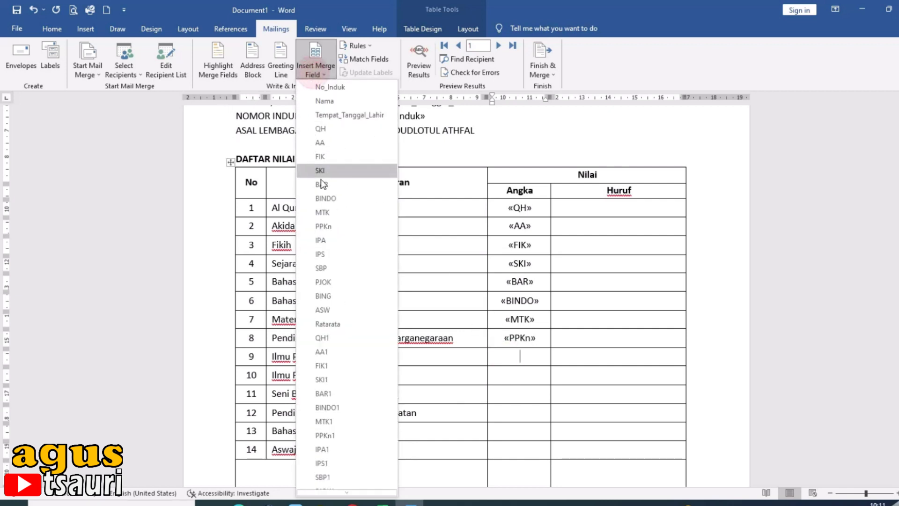
pyautogui.click(332, 241)
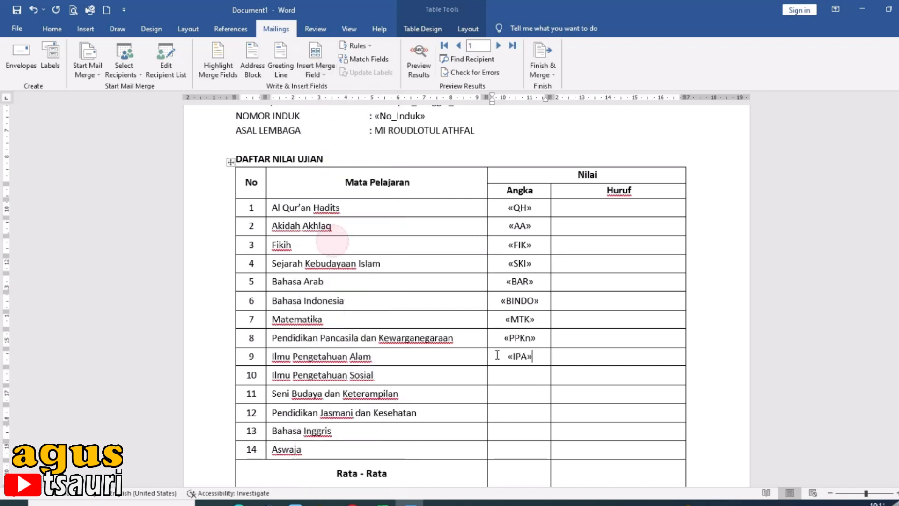
pyautogui.click(516, 371)
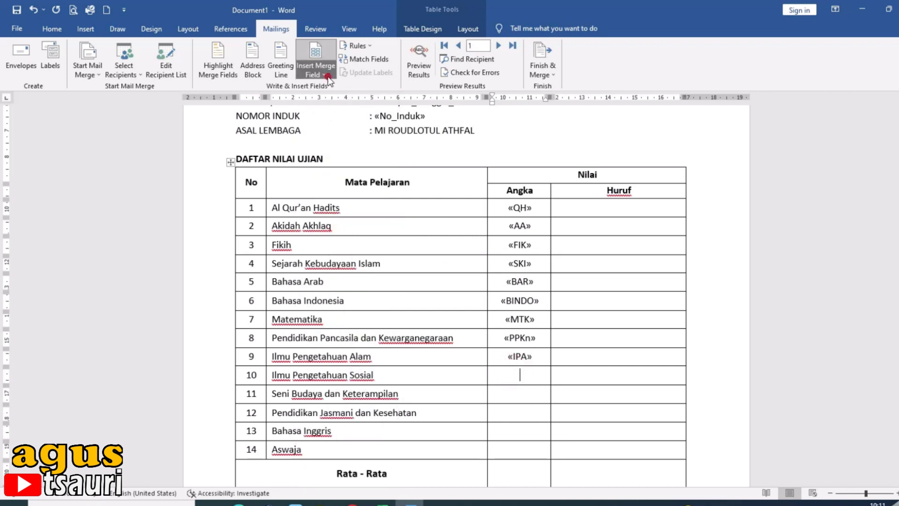
pyautogui.click(328, 77)
pyautogui.click(327, 255)
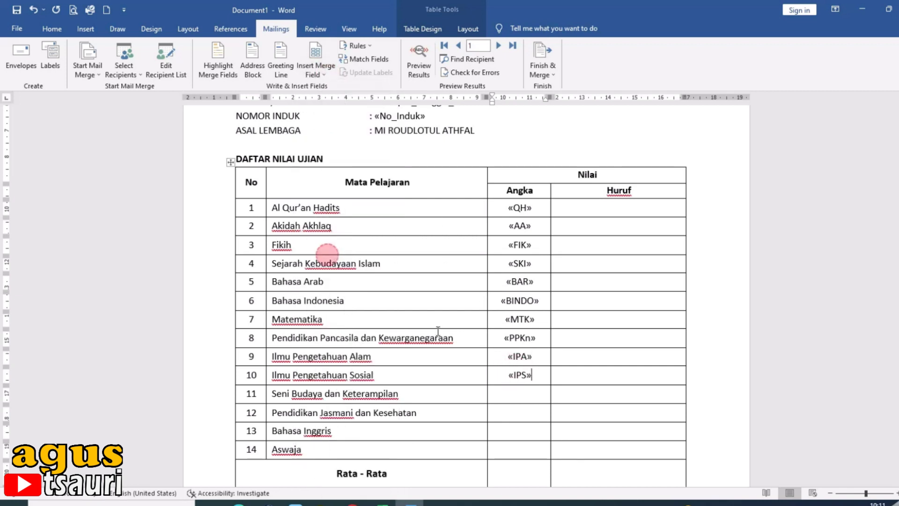
# Step: Insert «SBP», «PJOK», «BING», «ASW» in rows 11–14 and «Ratarata» in the Rata-Rata row
pyautogui.click(511, 400)
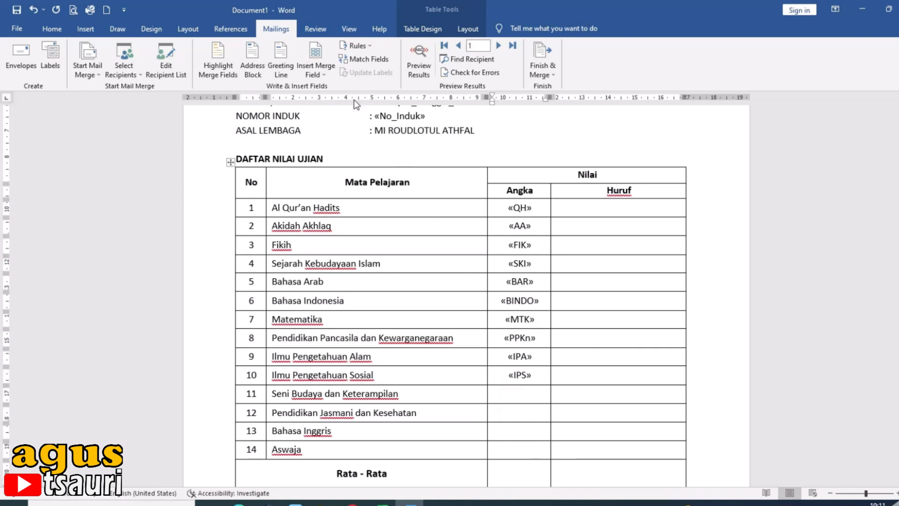
pyautogui.click(327, 77)
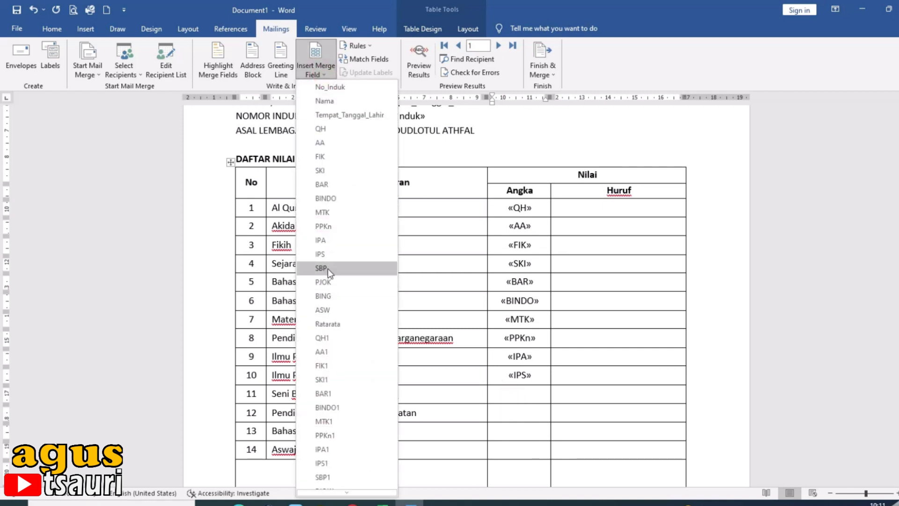
pyautogui.click(328, 269)
pyautogui.click(520, 411)
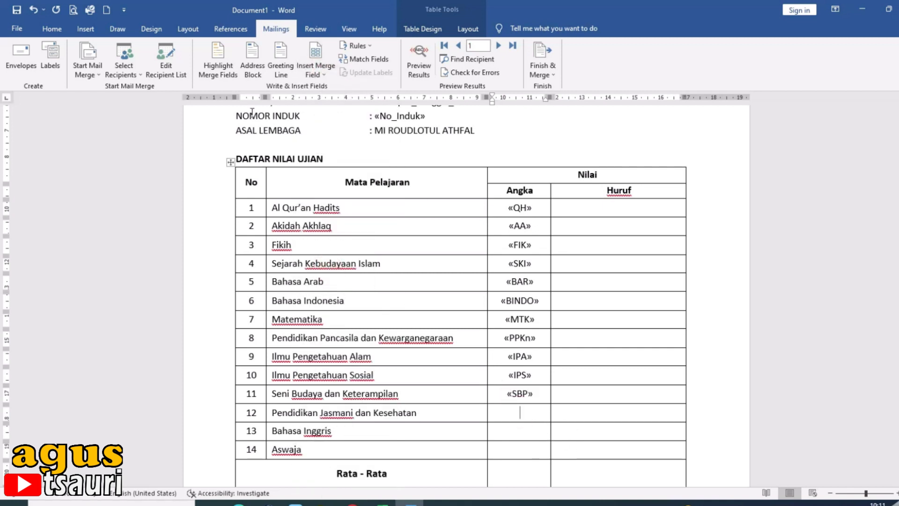
pyautogui.click(302, 75)
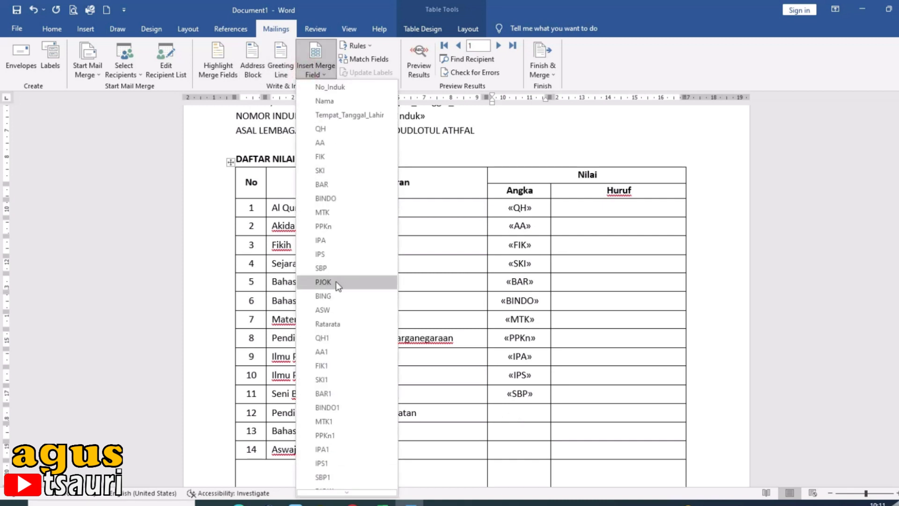
pyautogui.click(336, 281)
pyautogui.click(526, 430)
pyautogui.click(307, 75)
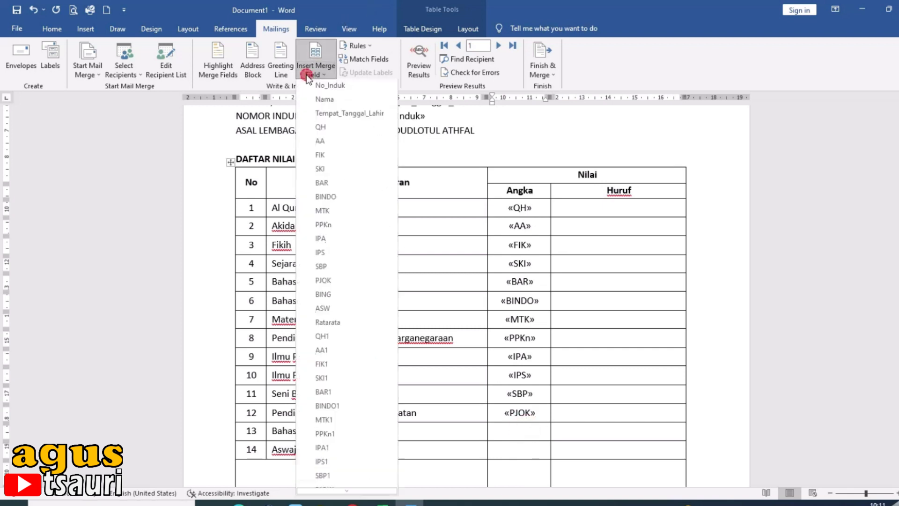
pyautogui.click(330, 300)
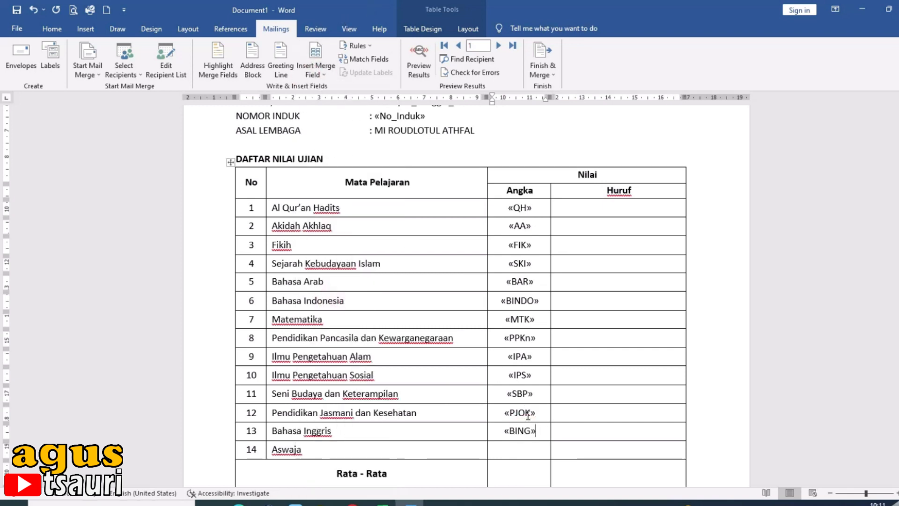
pyautogui.click(520, 447)
pyautogui.click(309, 70)
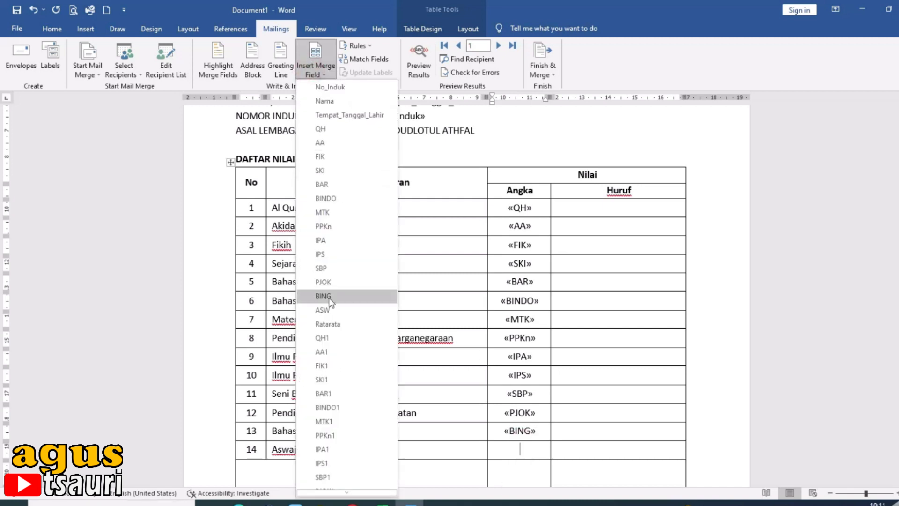
pyautogui.click(322, 310)
pyautogui.click(513, 474)
pyautogui.click(327, 74)
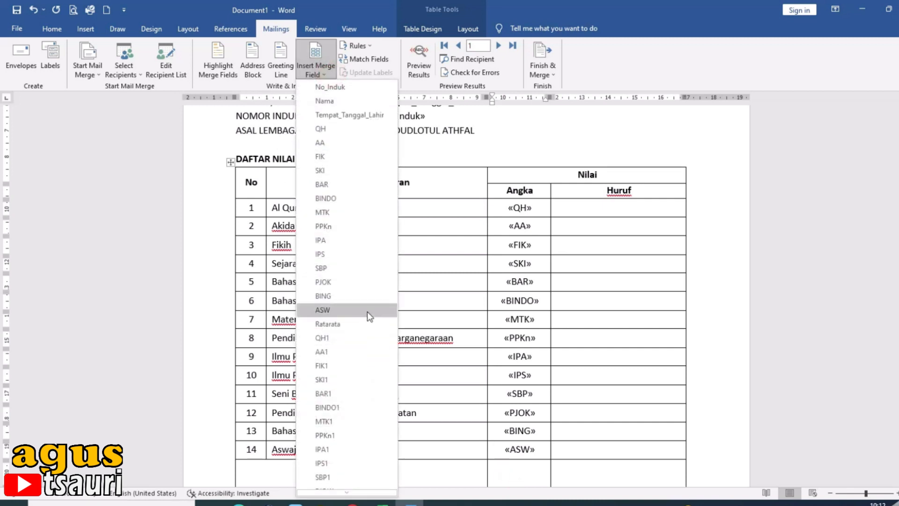
pyautogui.click(347, 321)
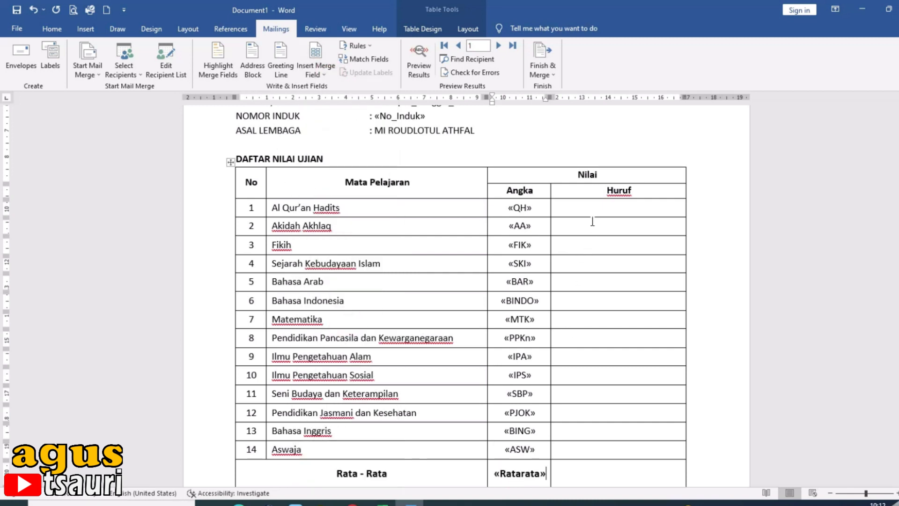
pyautogui.scroll(-1, 557, 314)
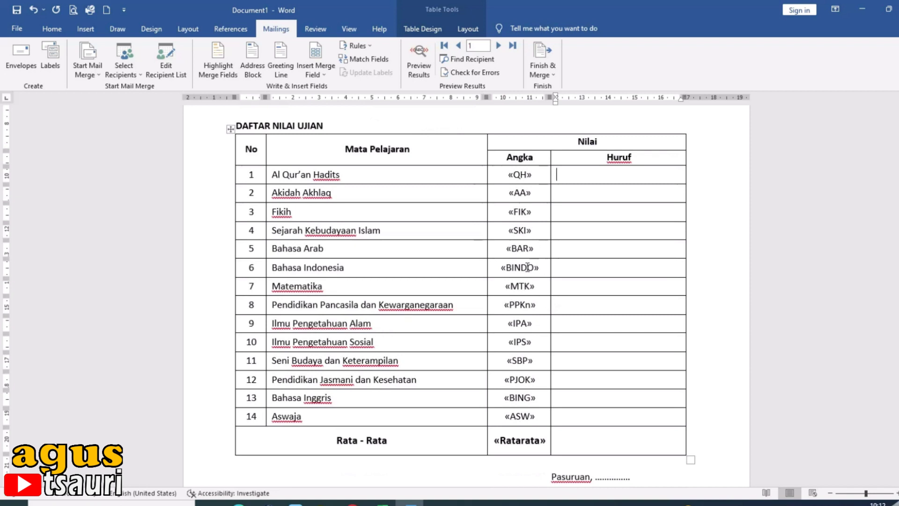
# Step: Insert «QH1», «AA1», «FIK1», «SKI1» and «BAR1» into the Huruf cells of rows 1–5
pyautogui.click(324, 74)
pyautogui.scroll(-2, 370, 281)
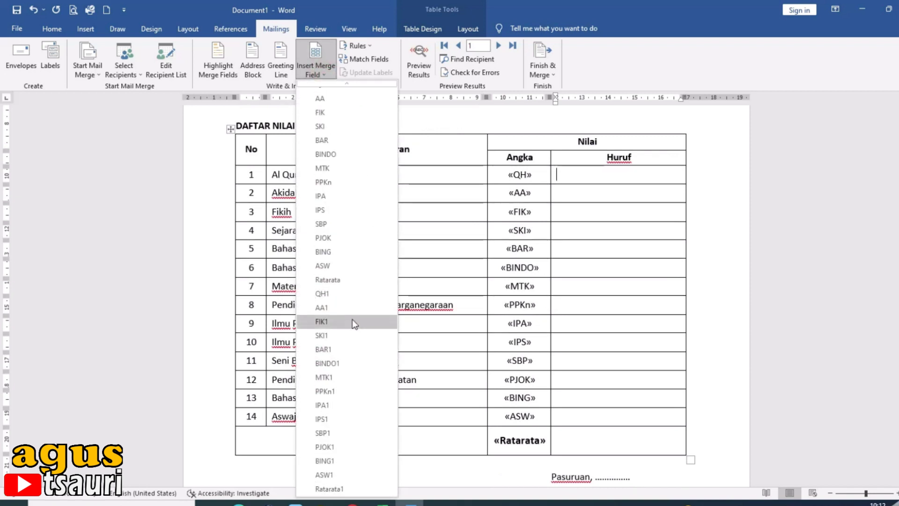
pyautogui.click(336, 294)
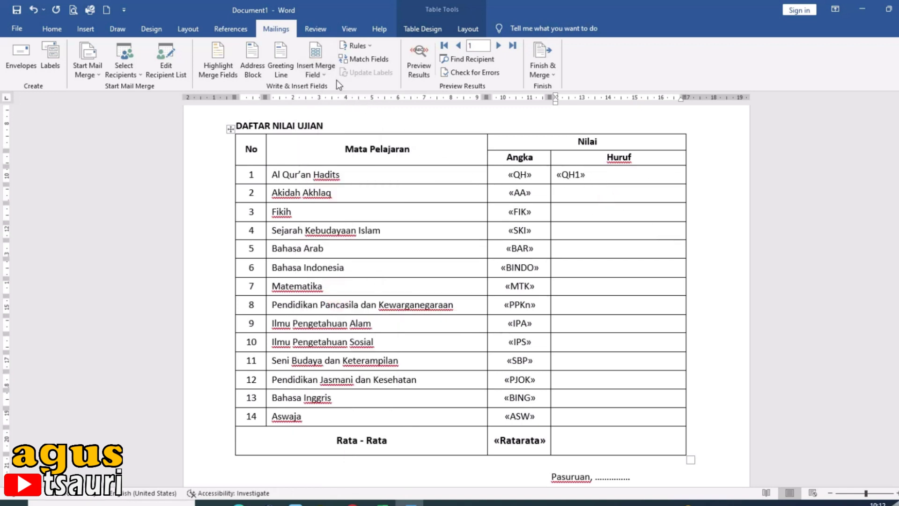
pyautogui.click(326, 71)
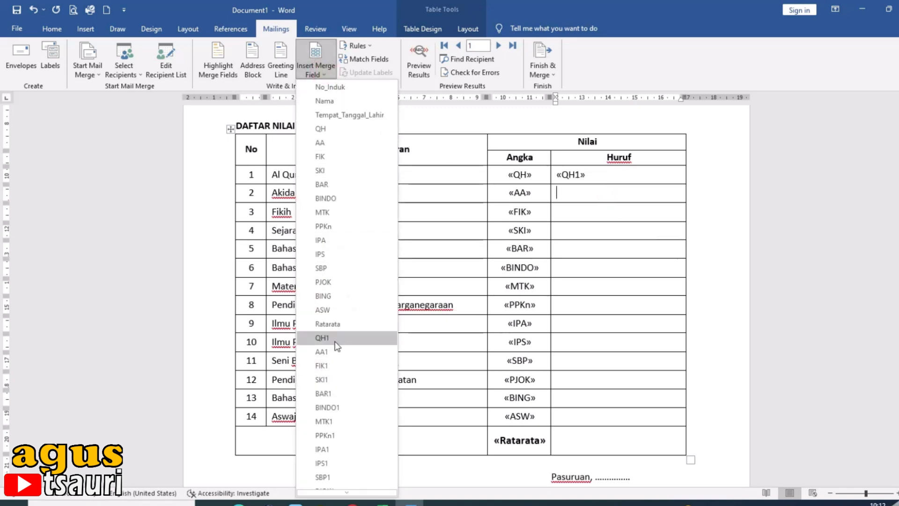
pyautogui.click(330, 352)
pyautogui.click(570, 220)
pyautogui.click(311, 78)
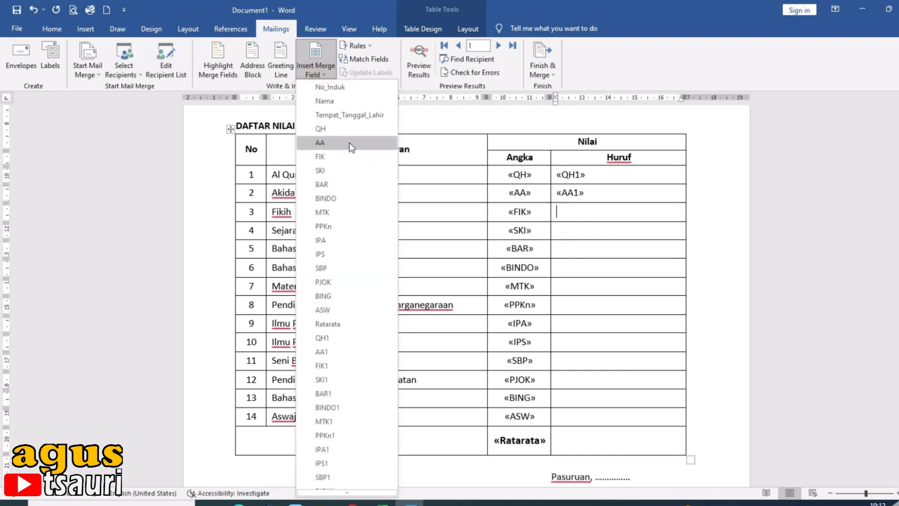
pyautogui.click(330, 366)
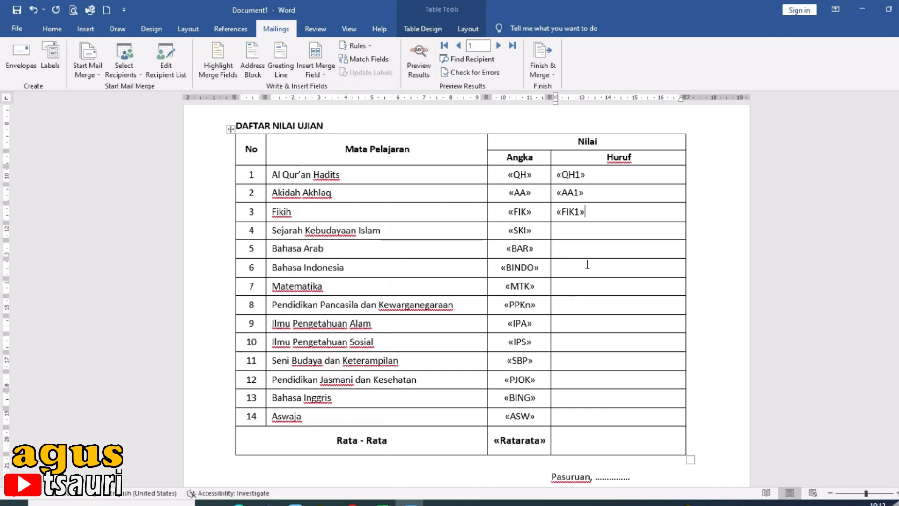
pyautogui.click(321, 68)
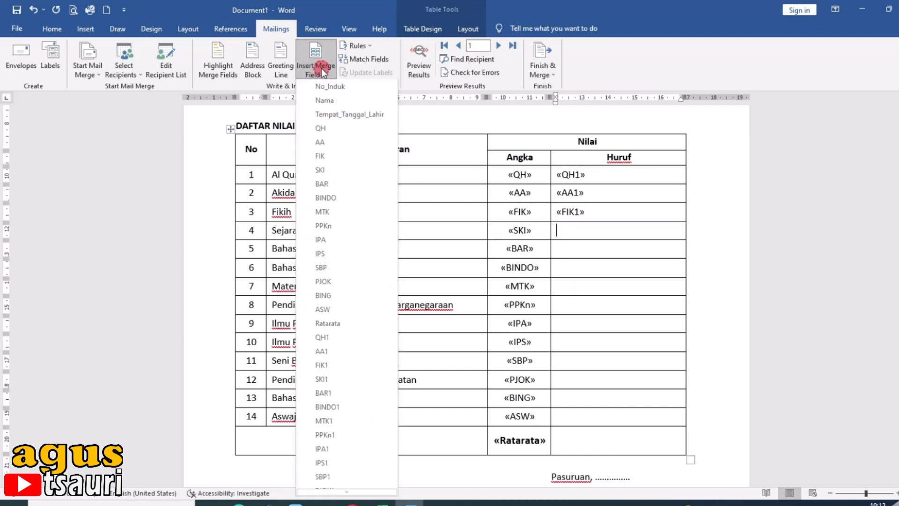
pyautogui.click(323, 380)
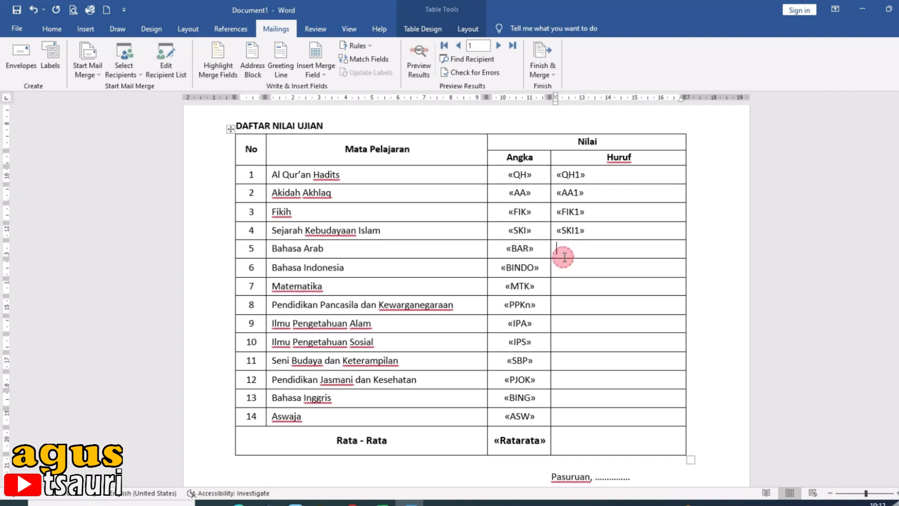
pyautogui.click(315, 70)
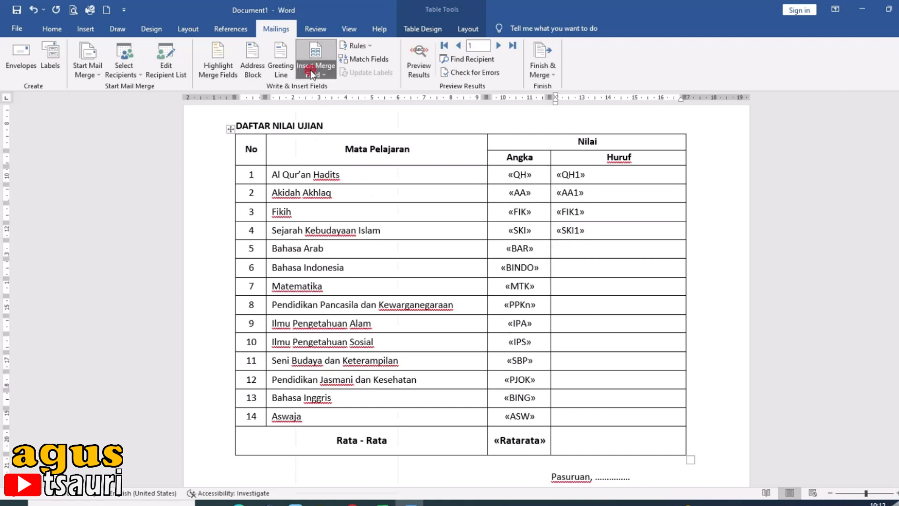
pyautogui.click(328, 393)
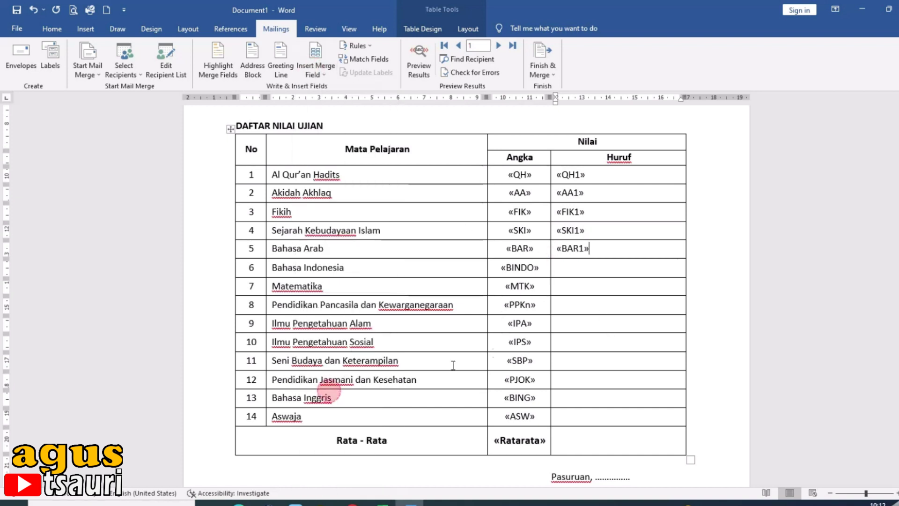
# Step: Insert «BINDO1», «MTK1», «PPKn1», «IPA1» and «IPS1» into the Huruf cells of rows 6–10
pyautogui.click(570, 272)
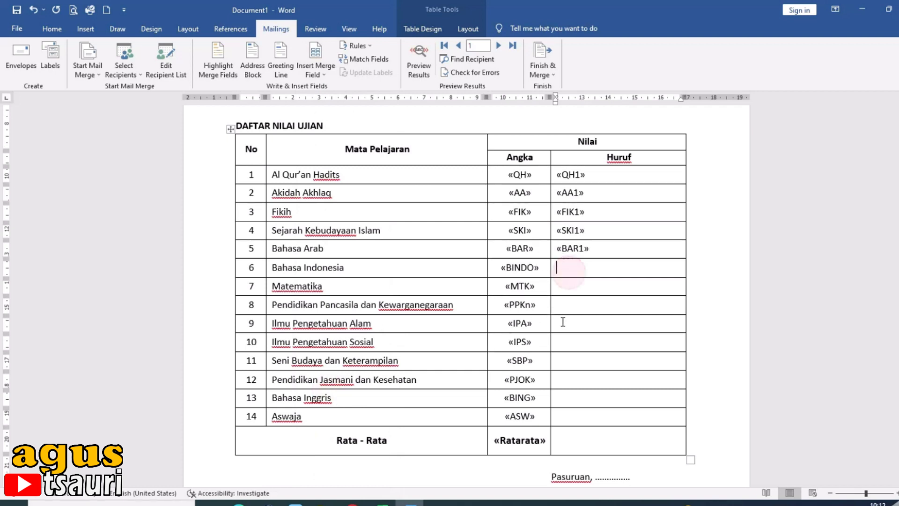
pyautogui.click(329, 78)
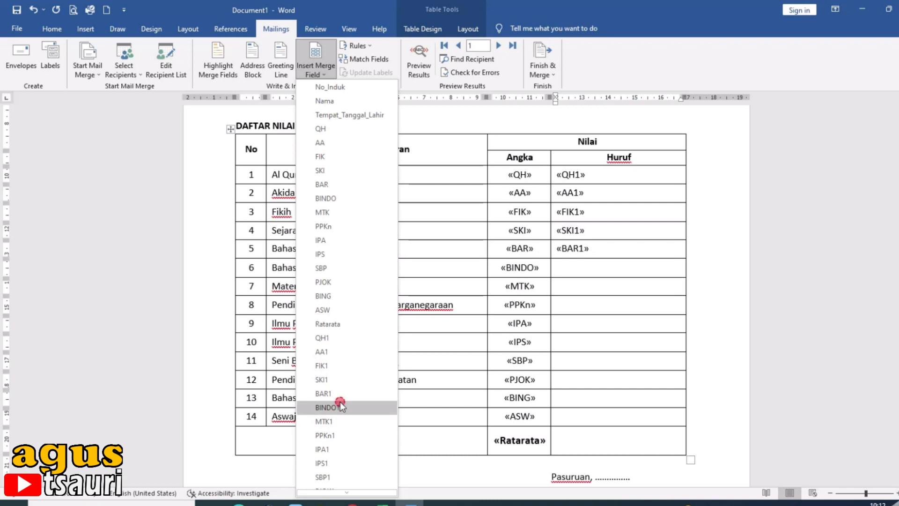
pyautogui.click(340, 405)
pyautogui.click(572, 288)
pyautogui.click(322, 74)
pyautogui.click(329, 420)
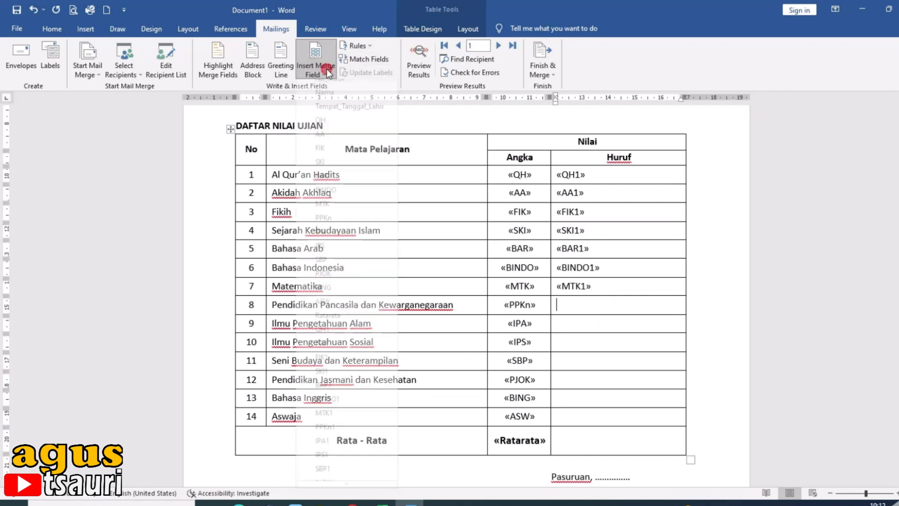
pyautogui.click(324, 72)
pyautogui.click(325, 435)
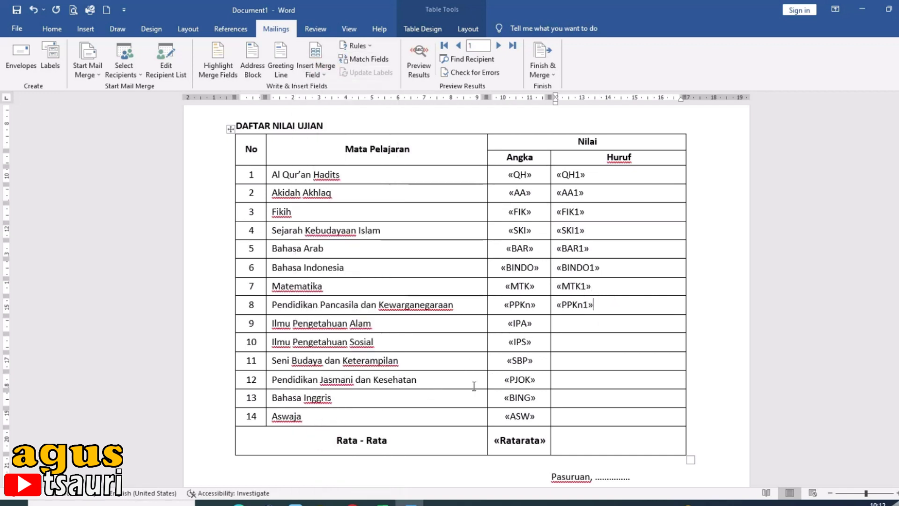
pyautogui.click(579, 323)
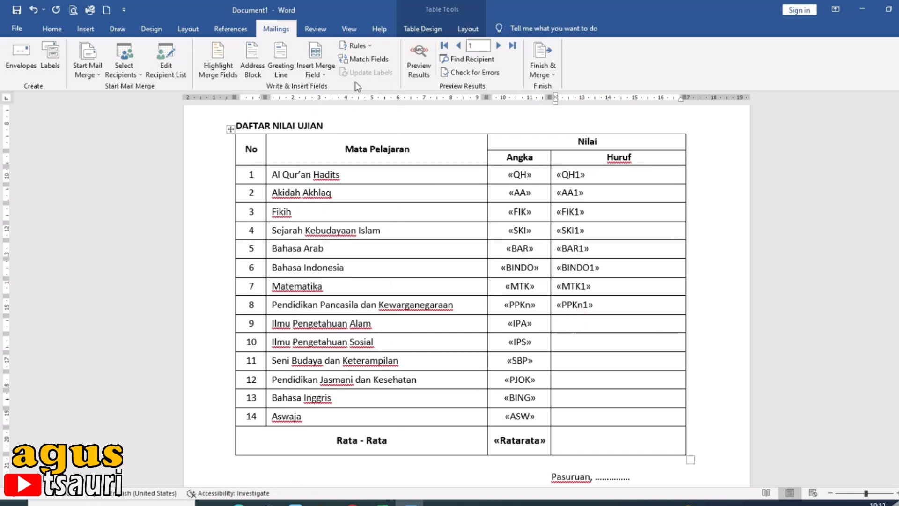
pyautogui.click(322, 68)
pyautogui.click(328, 452)
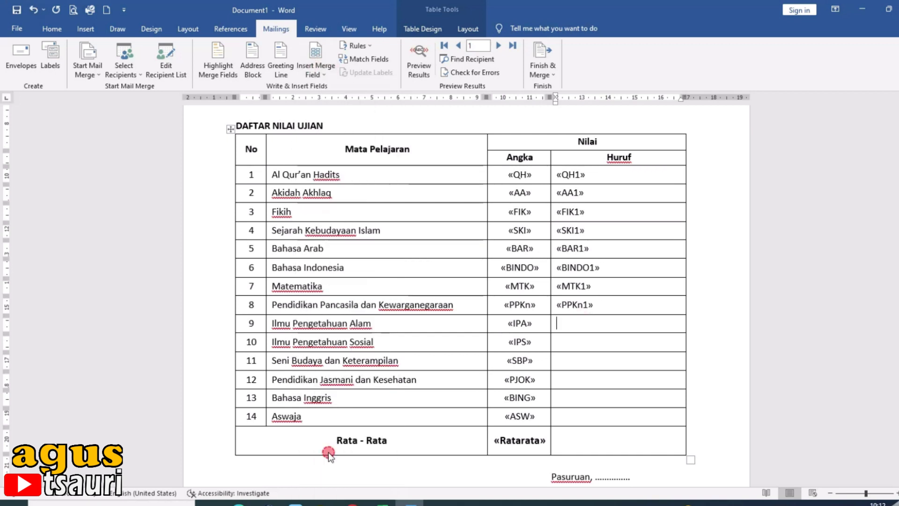
pyautogui.click(630, 342)
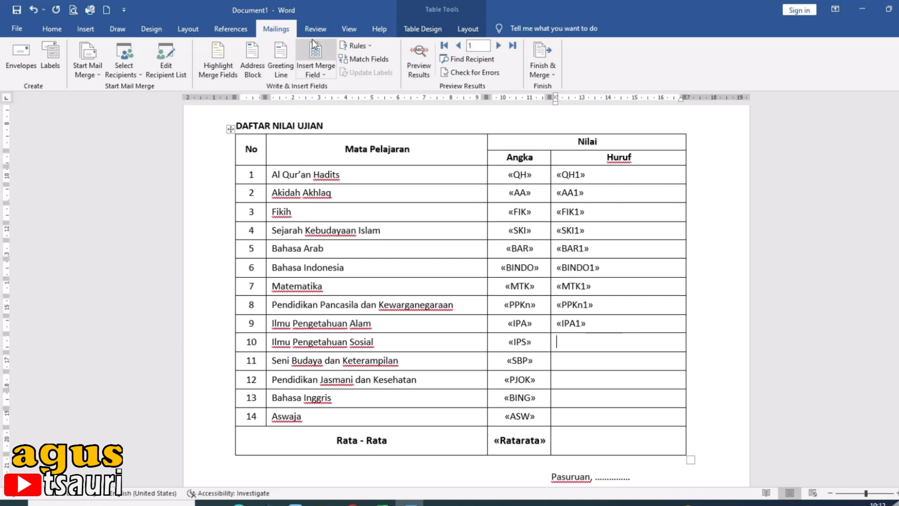
pyautogui.click(319, 65)
pyautogui.click(314, 460)
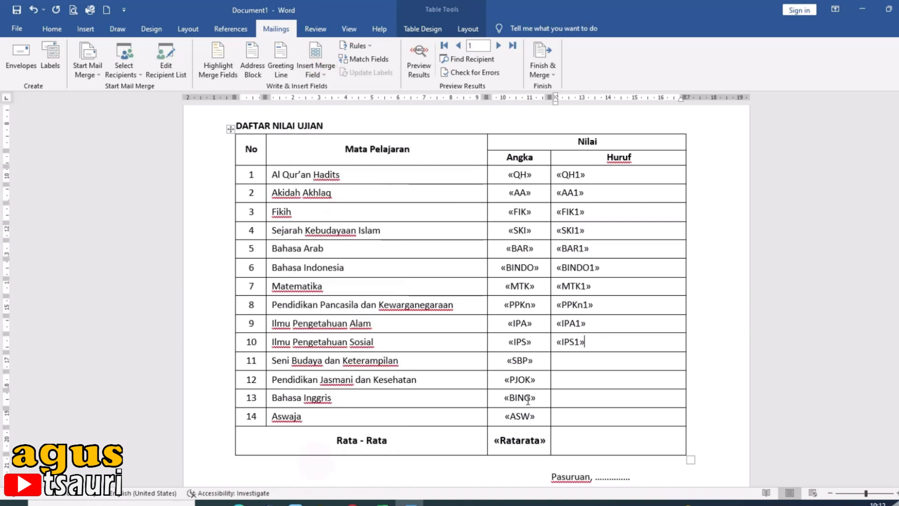
# Step: Insert «SBP1», «PJOK1», «BING1», «ASW1» in rows 11–14 and «Ratarata1» in the Rata-Rata row
pyautogui.click(318, 64)
pyautogui.click(322, 477)
pyautogui.click(574, 382)
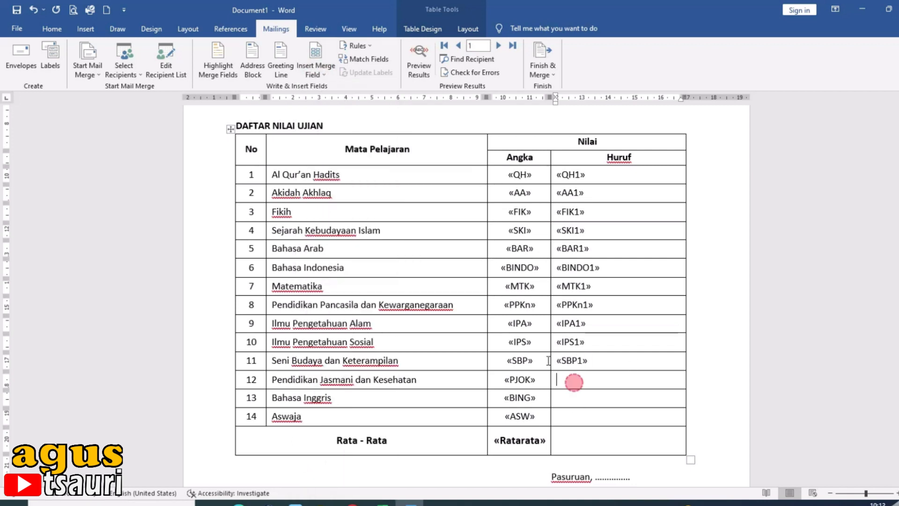
pyautogui.click(316, 67)
pyautogui.click(328, 447)
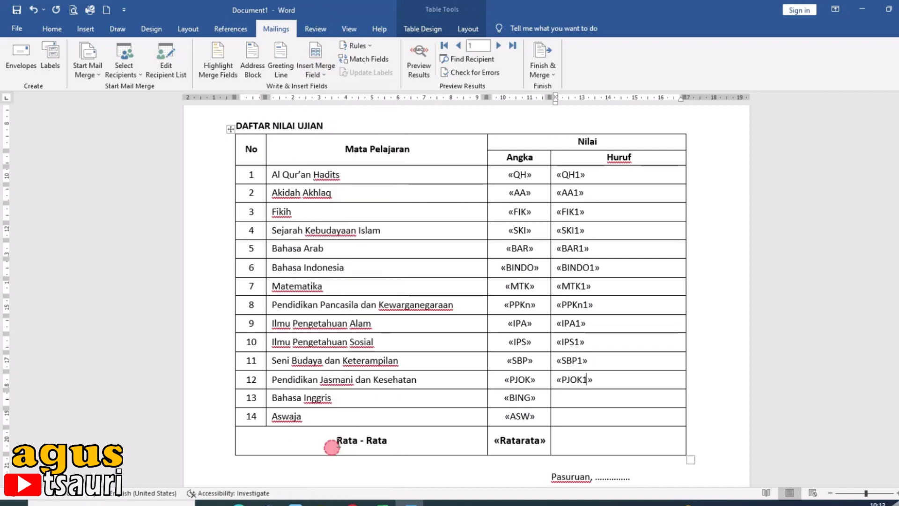
pyautogui.click(582, 399)
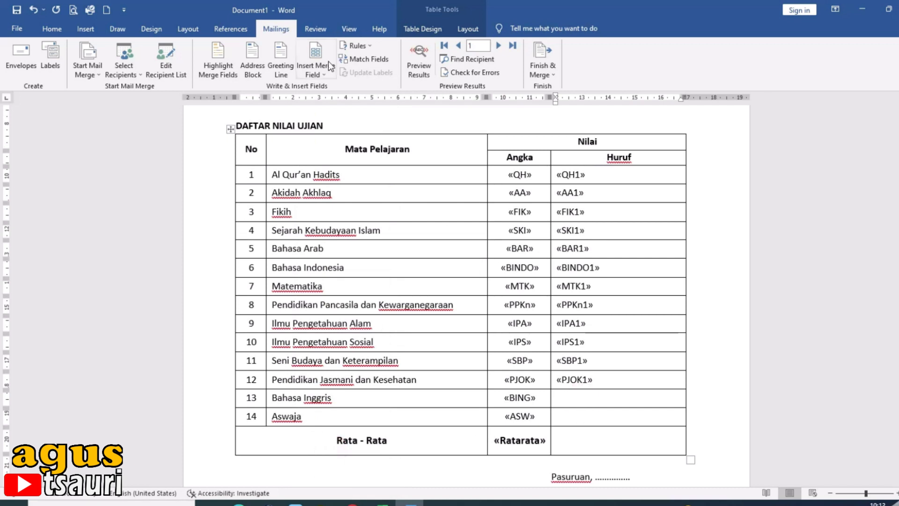
pyautogui.click(311, 70)
pyautogui.scroll(-1, 330, 450)
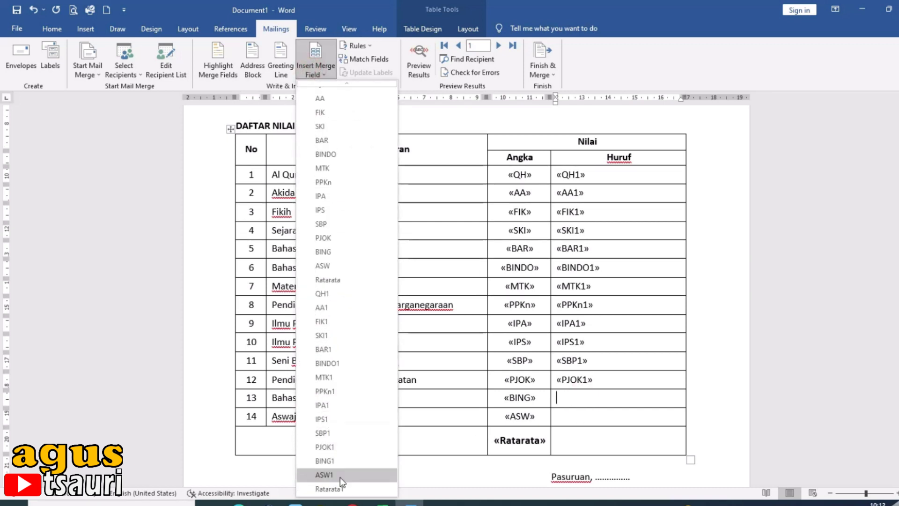
pyautogui.click(329, 461)
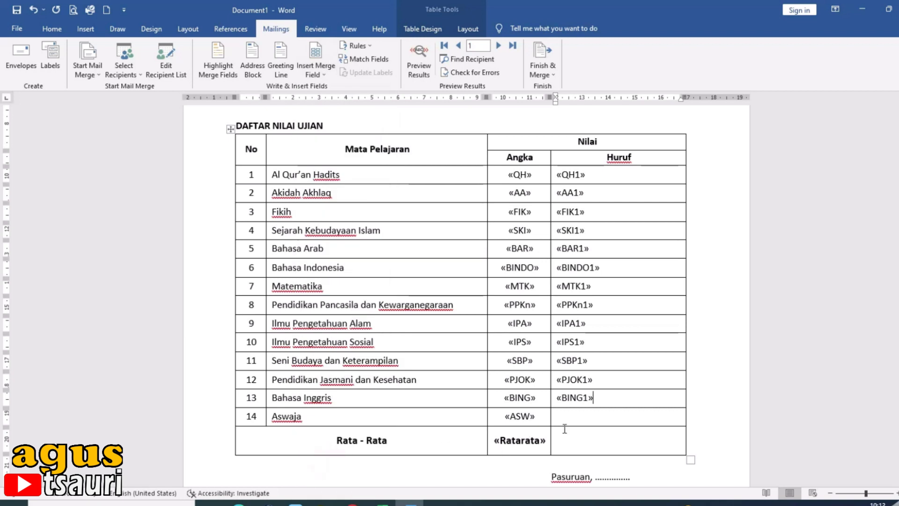
pyautogui.click(599, 409)
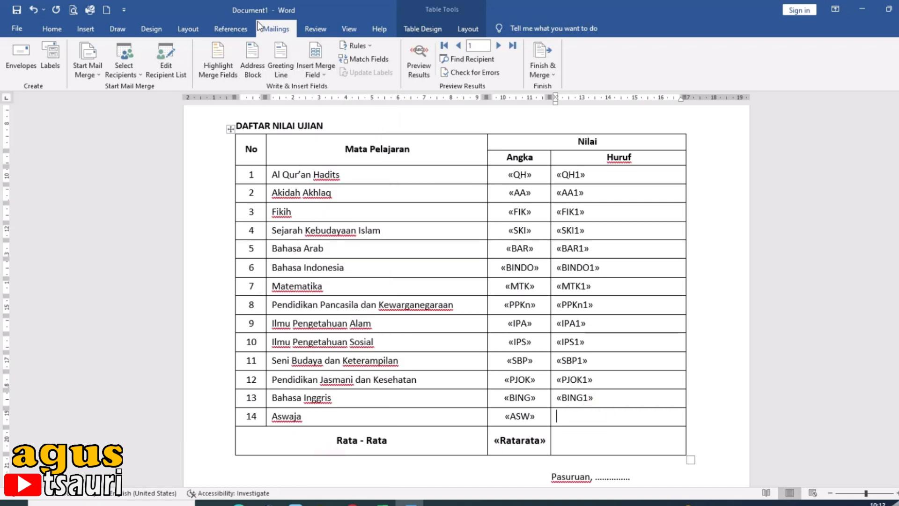
pyautogui.click(312, 74)
pyautogui.scroll(-2, 364, 480)
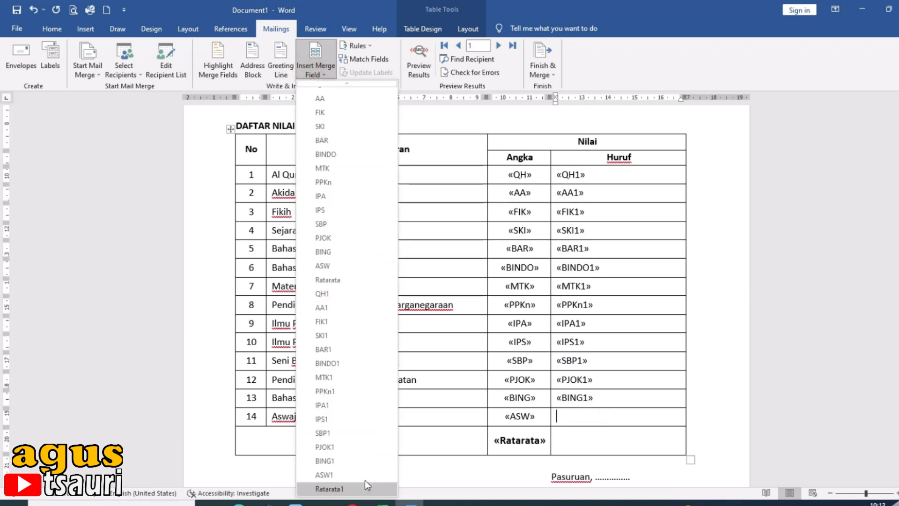
pyautogui.click(329, 475)
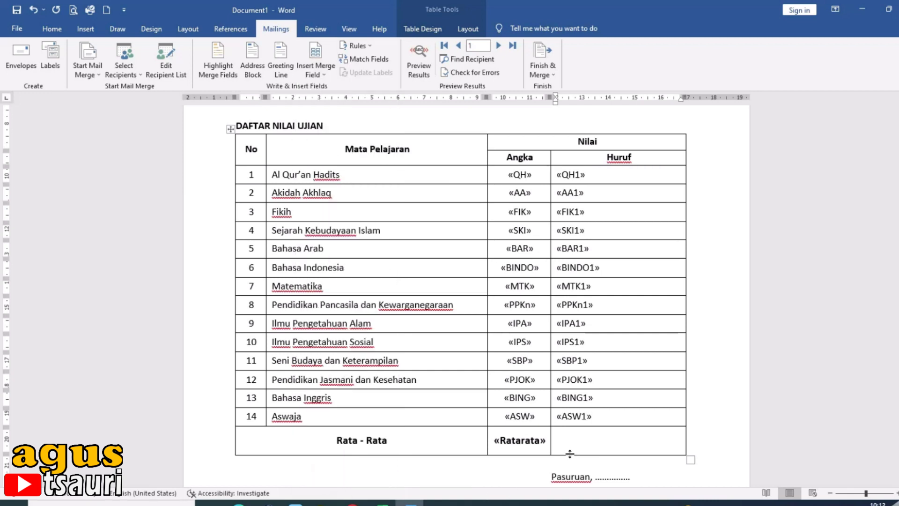
pyautogui.click(324, 74)
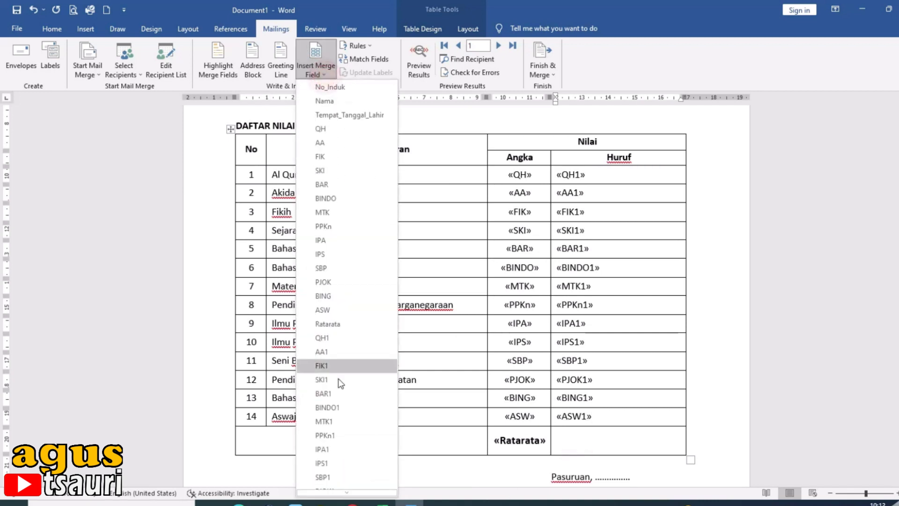
pyautogui.scroll(-3, 332, 469)
pyautogui.click(328, 485)
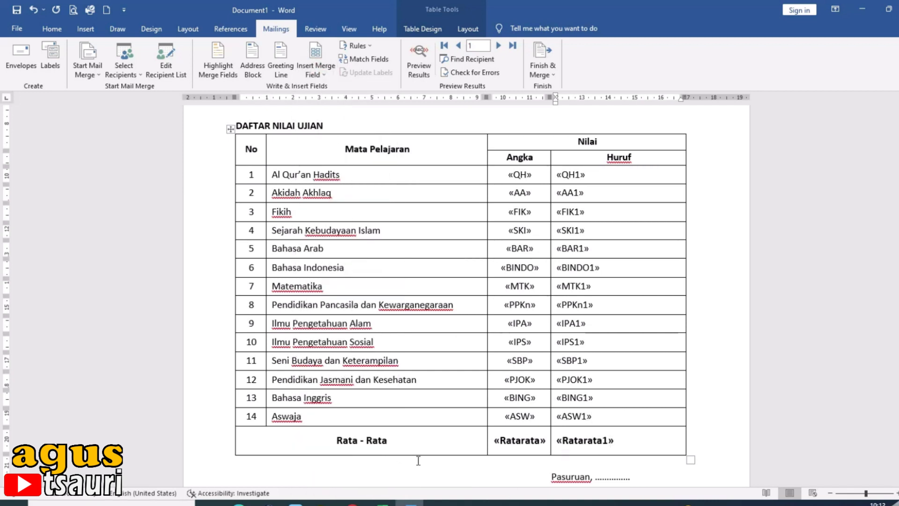
pyautogui.scroll(4, 492, 300)
pyautogui.scroll(5, 515, 305)
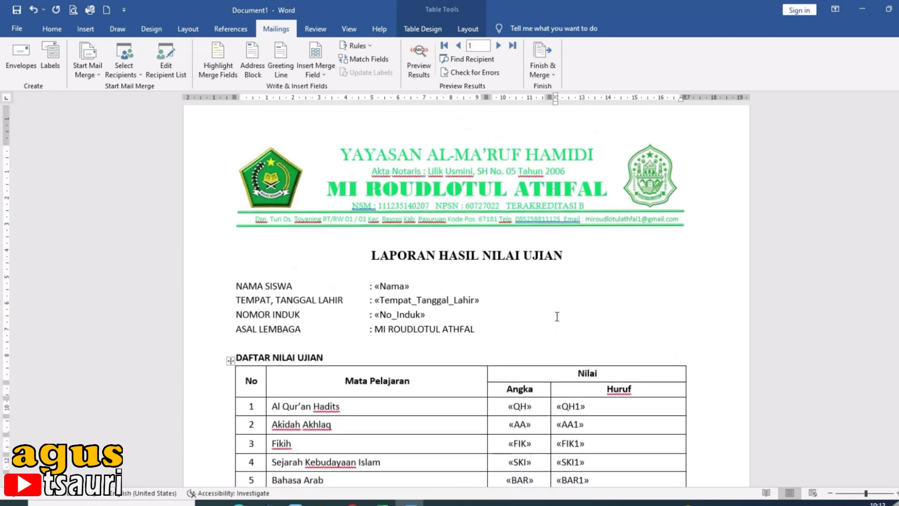
# Step: Scroll down to review the completed merge-field report template
pyautogui.scroll(-1, 557, 316)
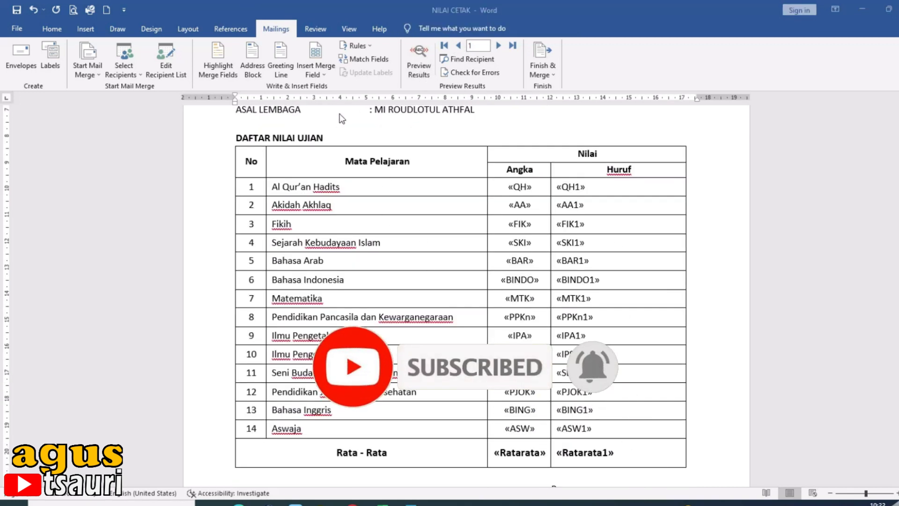
# Step: Turn on merge preview so the NILAI CETAK report shows real student grades
pyautogui.click(418, 60)
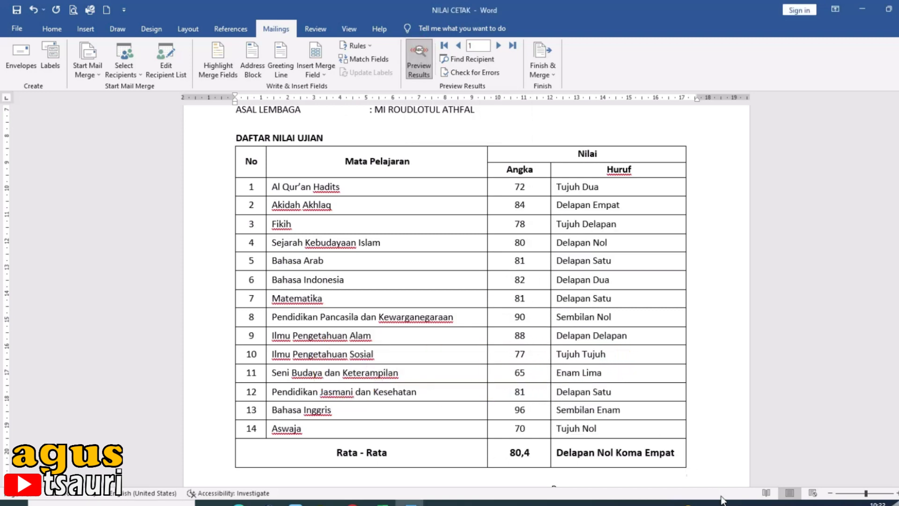
pyautogui.scroll(3, 497, 185)
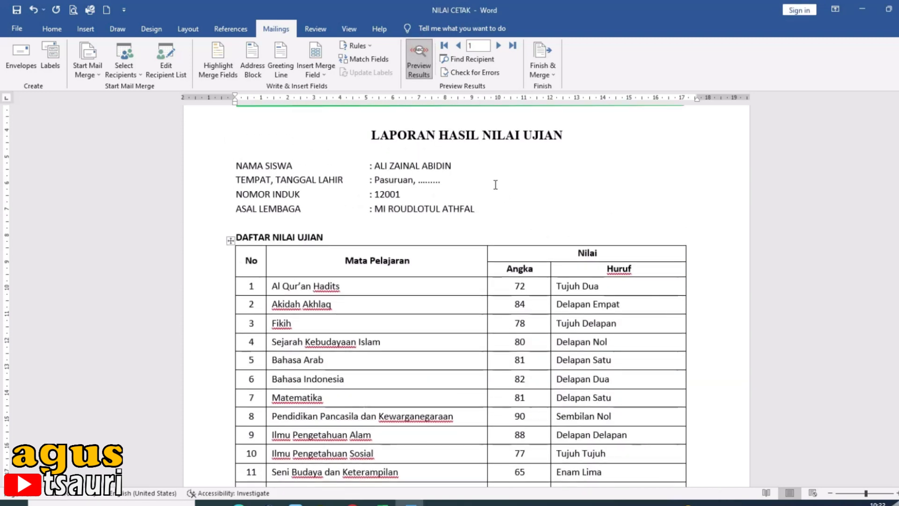
pyautogui.scroll(-4, 482, 207)
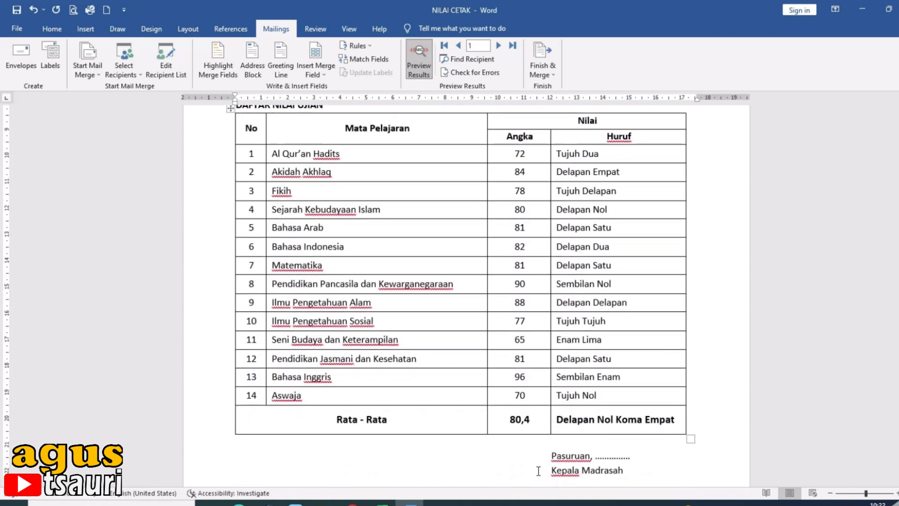
# Step: Browse forward through several student records, then back to record 6 averaging 81,5
pyautogui.click(496, 44)
pyautogui.click(496, 44)
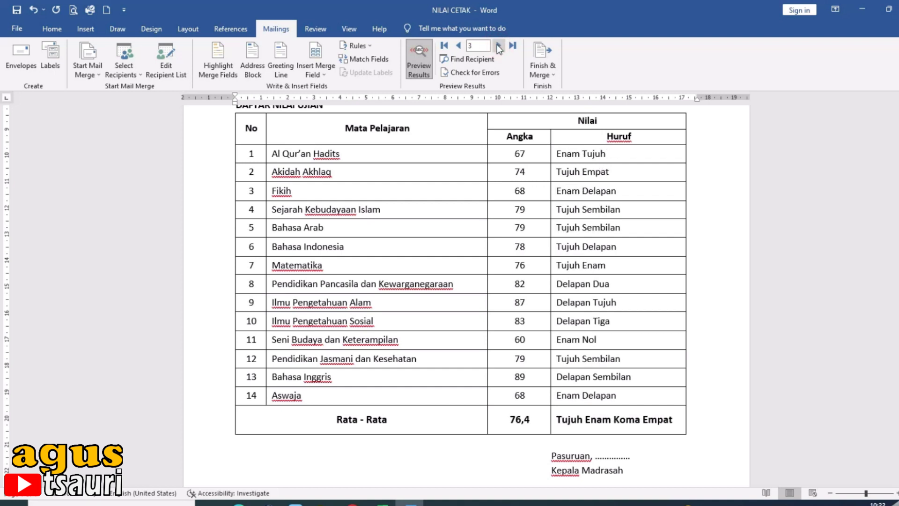
pyautogui.click(497, 44)
pyautogui.click(496, 44)
pyautogui.click(497, 44)
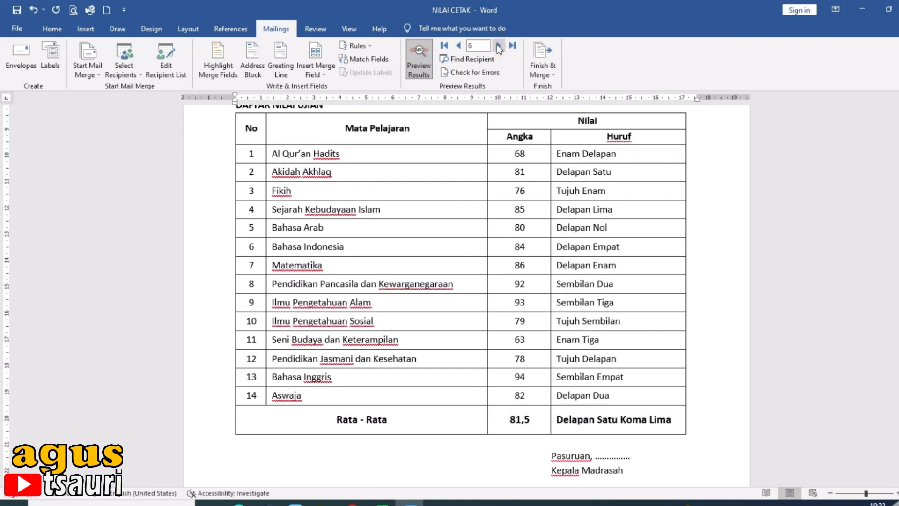
pyautogui.click(497, 44)
pyautogui.click(496, 44)
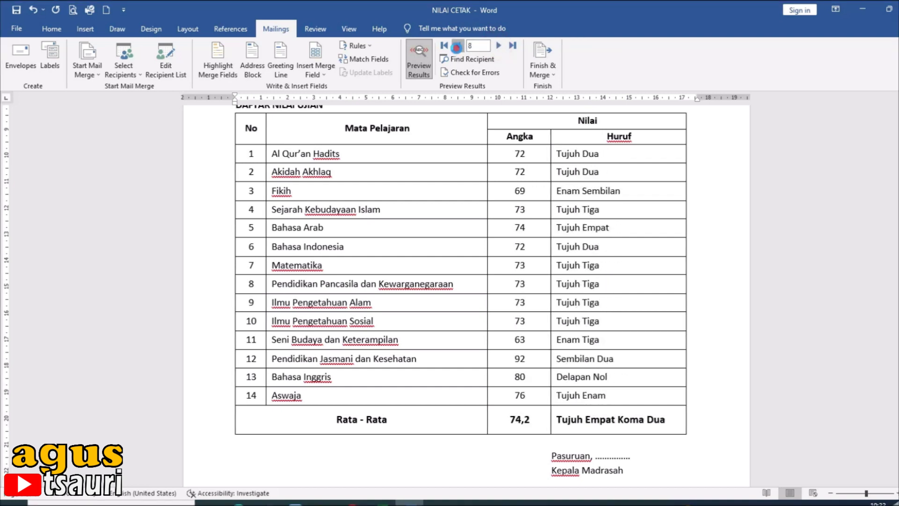
pyautogui.click(458, 45)
pyautogui.click(458, 46)
pyautogui.scroll(3, 482, 394)
pyautogui.scroll(3, 482, 394)
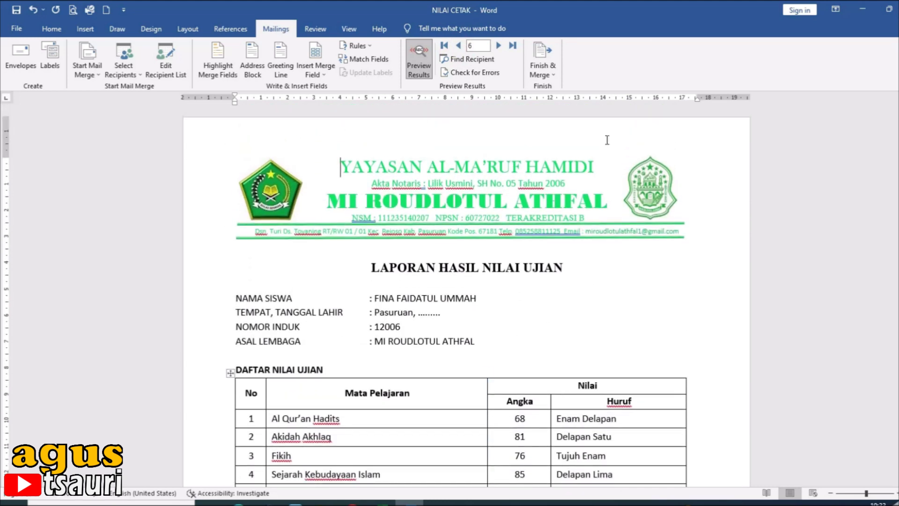
pyautogui.click(539, 75)
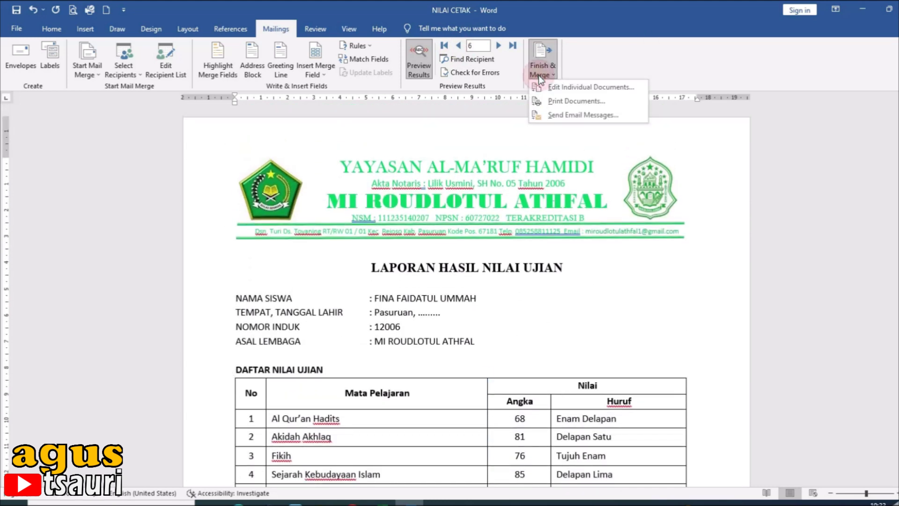
# Step: Print all merged student letters to the Microsoft Print to PDF printer
pyautogui.click(588, 104)
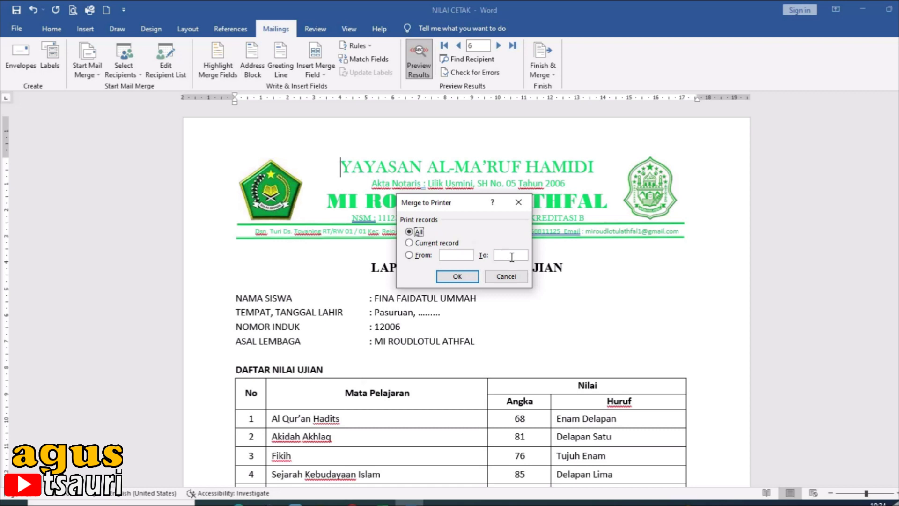
pyautogui.click(458, 276)
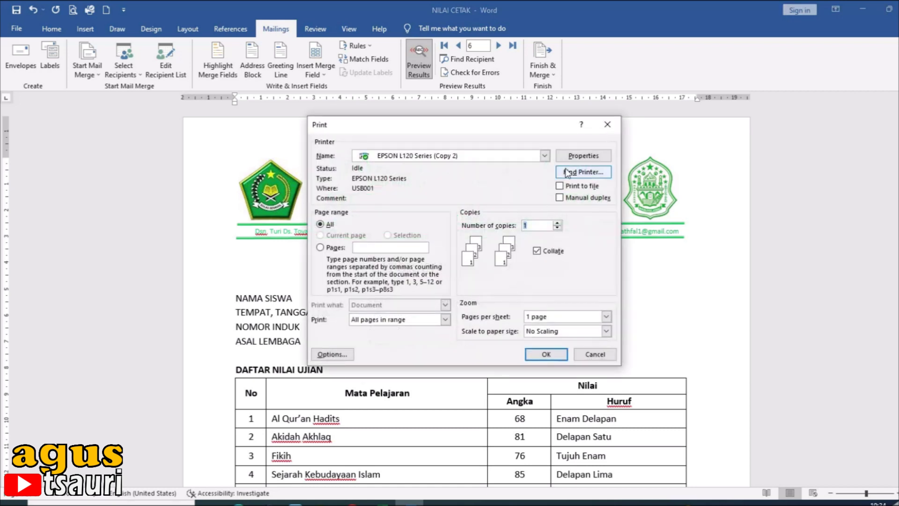
pyautogui.click(544, 156)
pyautogui.click(500, 237)
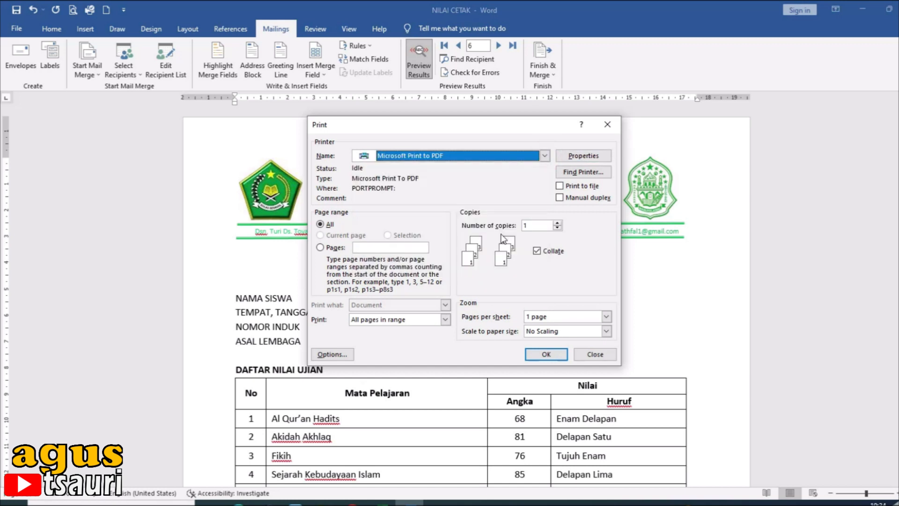
pyautogui.click(560, 354)
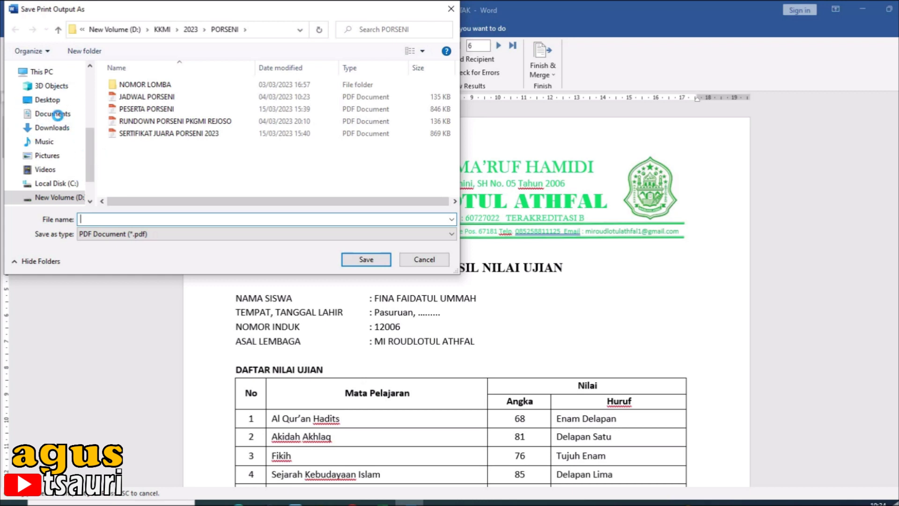
# Step: Save the print output as 'NILAI PDF' in the Documents > BARU folder
pyautogui.write('NI')
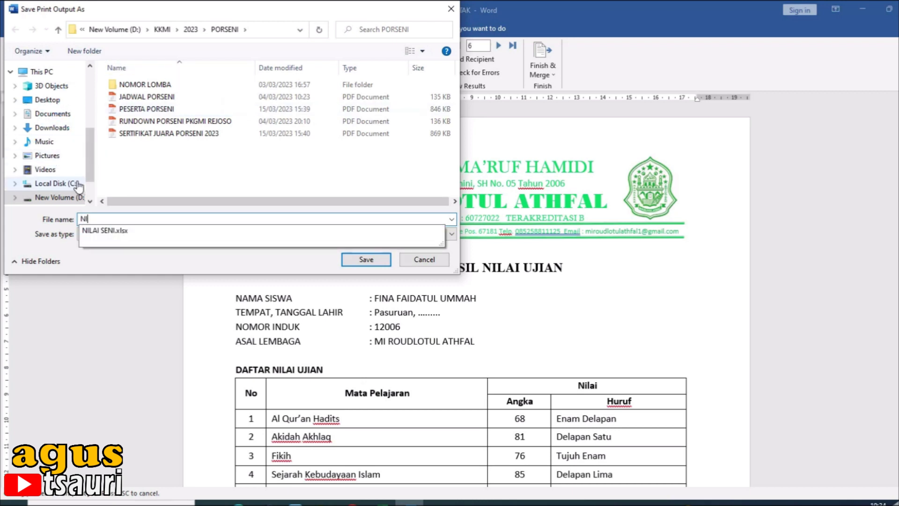
pyautogui.write('LAI PDF')
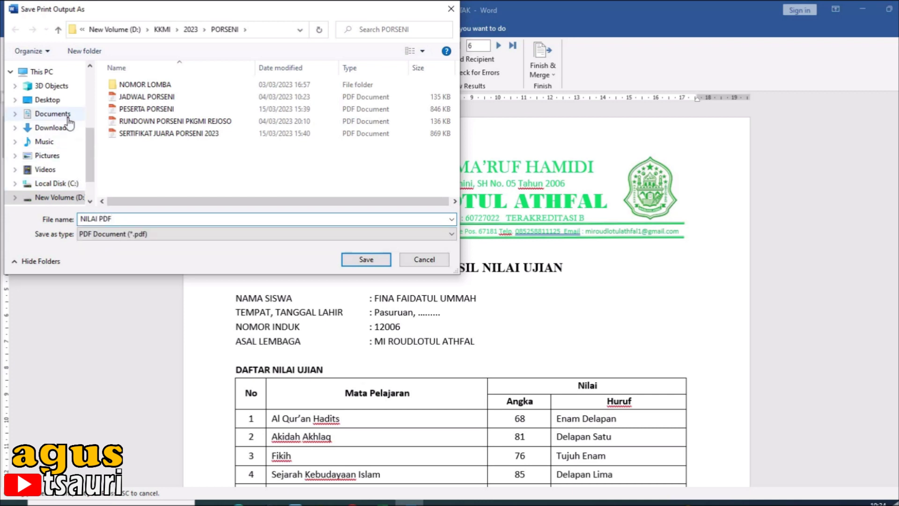
pyautogui.click(66, 114)
pyautogui.click(127, 102)
pyautogui.doubleClick(126, 101)
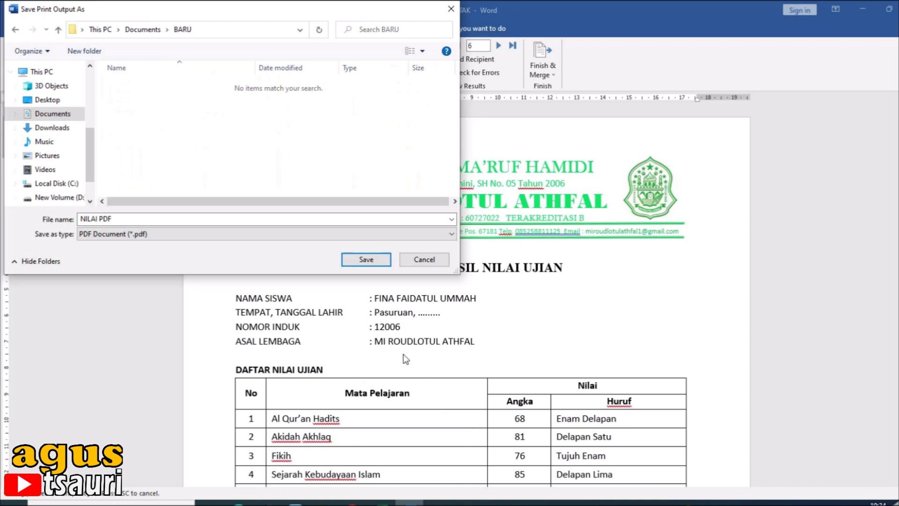
pyautogui.click(366, 259)
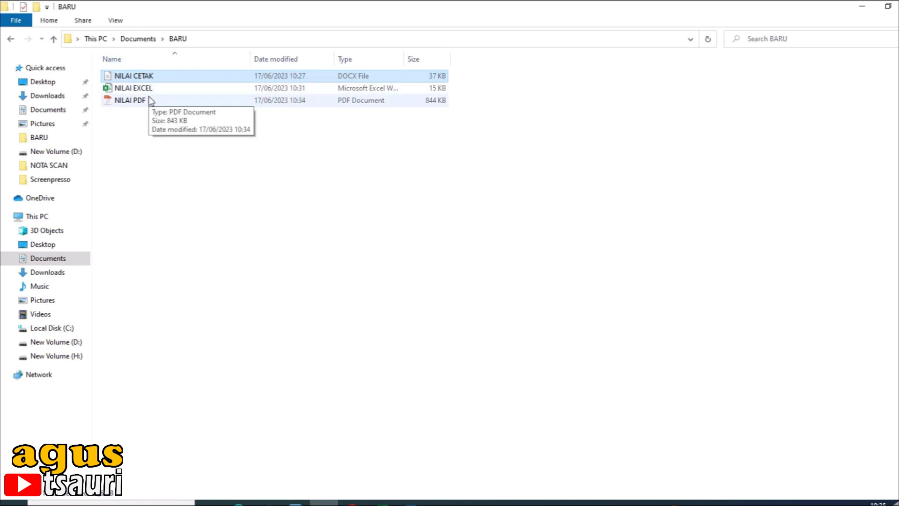
pyautogui.click(149, 99)
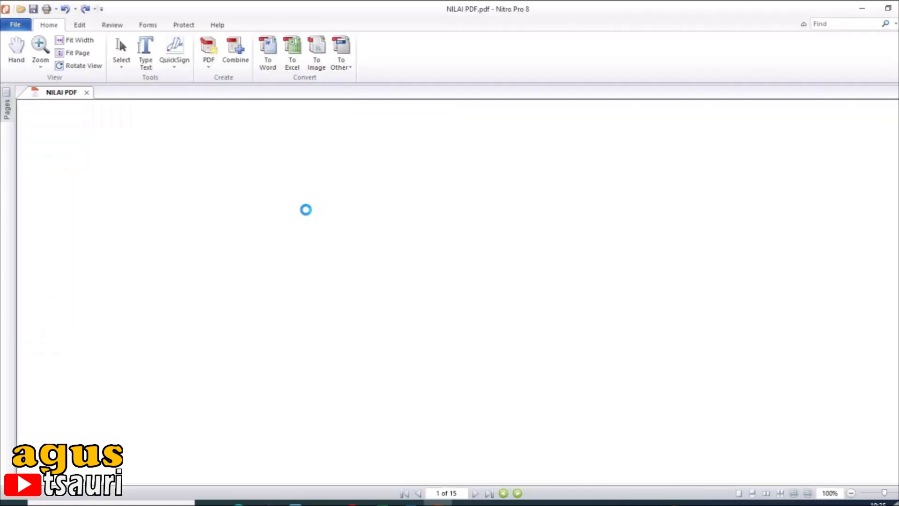
# Step: Scroll through the 15 report pages to check each student's scores, letter grades and averages
pyautogui.scroll(-3, 654, 266)
pyautogui.scroll(-3, 630, 288)
pyautogui.scroll(-3, 630, 288)
pyautogui.scroll(-3, 631, 290)
pyautogui.scroll(-3, 631, 290)
pyautogui.scroll(-2, 631, 290)
pyautogui.scroll(-4, 631, 289)
pyautogui.scroll(-3, 630, 291)
pyautogui.scroll(-3, 631, 291)
pyautogui.scroll(-3, 630, 290)
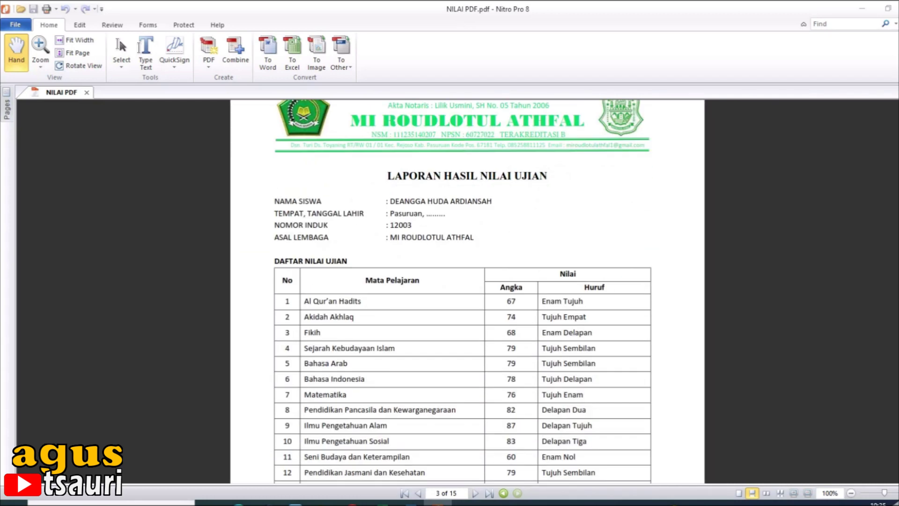
pyautogui.scroll(-10, 467, 292)
pyautogui.scroll(-20, 467, 291)
pyautogui.scroll(-15, 468, 291)
pyautogui.scroll(-10, 467, 292)
pyautogui.scroll(-7, 467, 291)
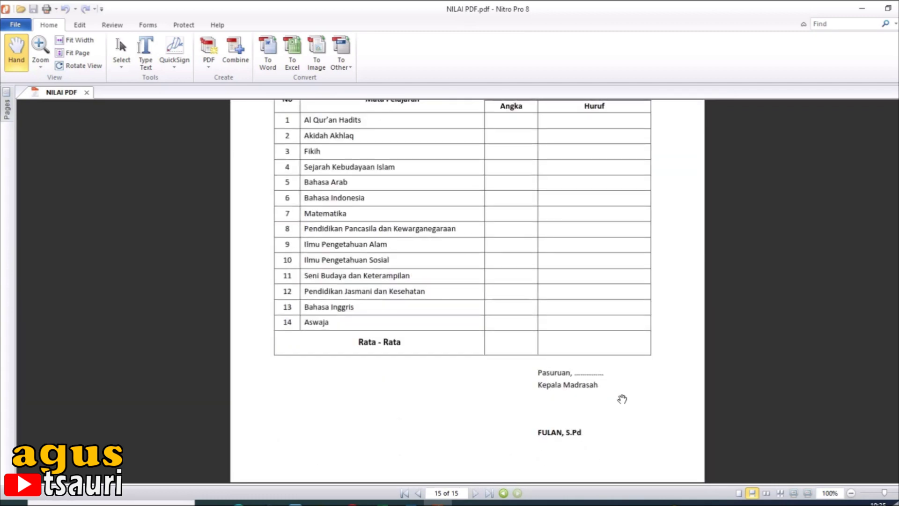
pyautogui.scroll(2, 622, 400)
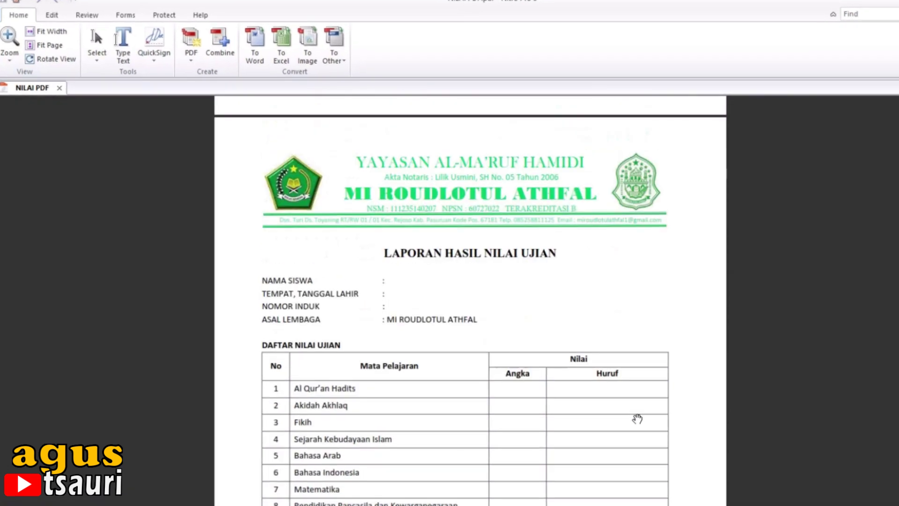
pyautogui.scroll(-5, 631, 483)
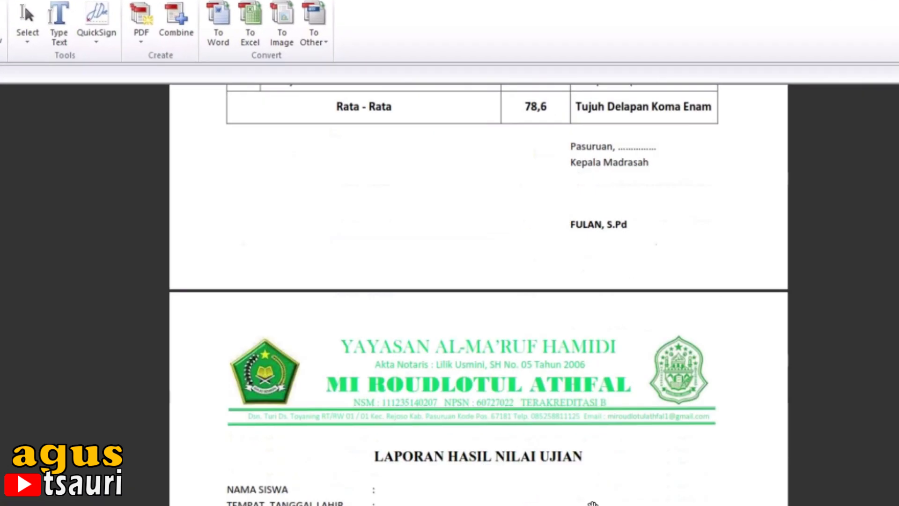
pyautogui.scroll(-3, 593, 504)
pyautogui.scroll(3, 592, 503)
pyautogui.scroll(4, 592, 503)
pyautogui.scroll(3, 593, 504)
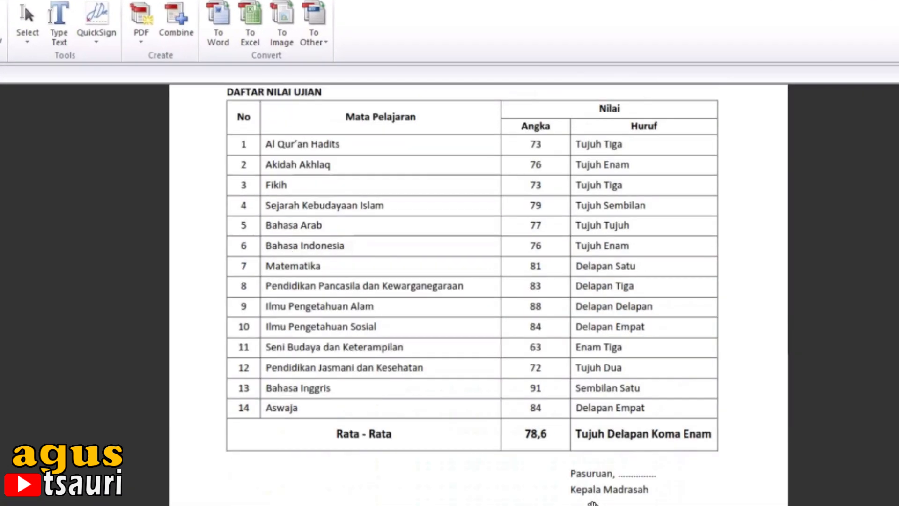
pyautogui.scroll(2, 593, 504)
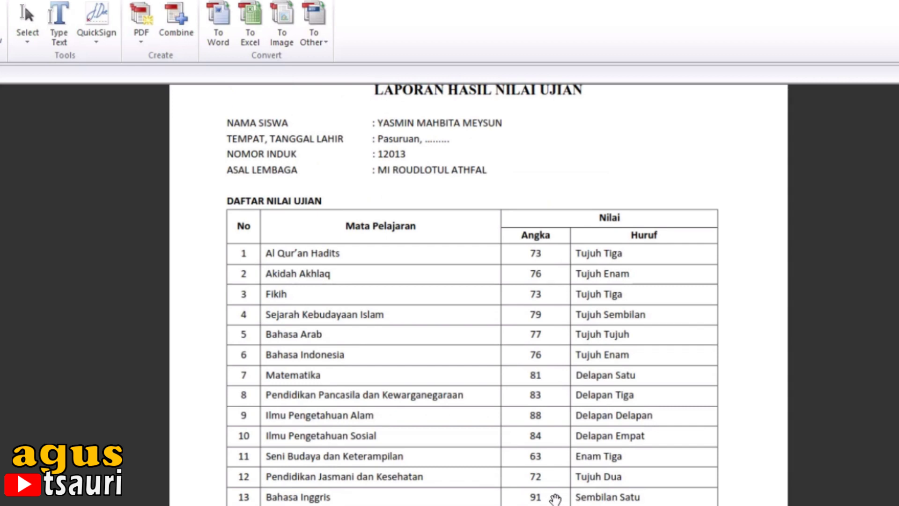
pyautogui.scroll(4, 555, 500)
pyautogui.scroll(6, 556, 499)
pyautogui.scroll(3, 556, 499)
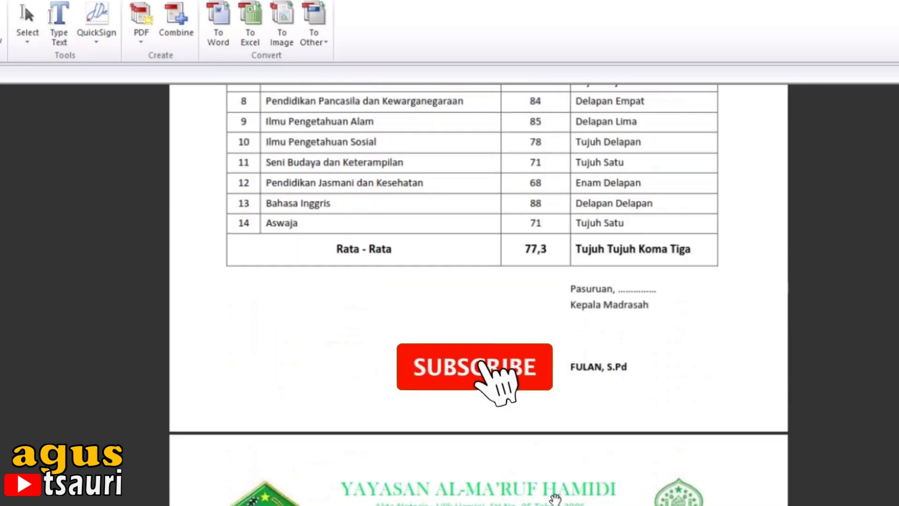
pyautogui.scroll(3, 555, 499)
pyautogui.scroll(2, 555, 500)
pyautogui.scroll(2, 556, 499)
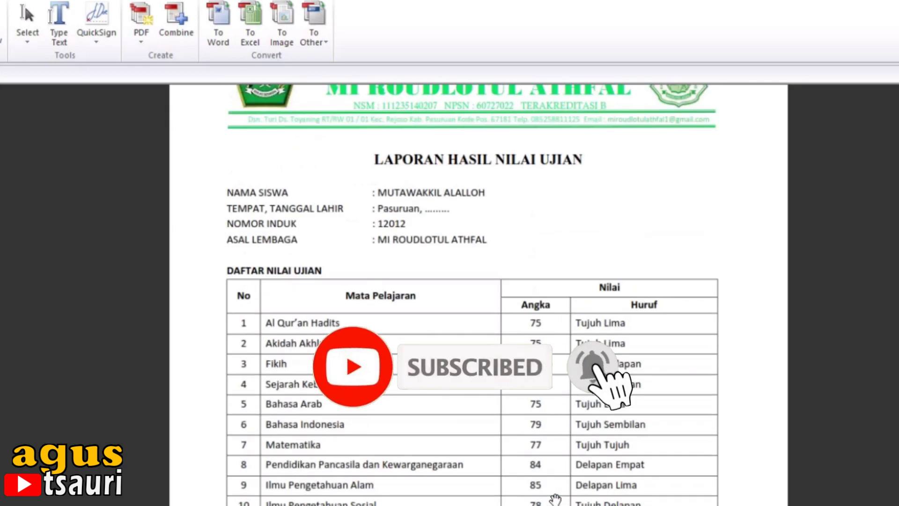
pyautogui.scroll(1, 556, 500)
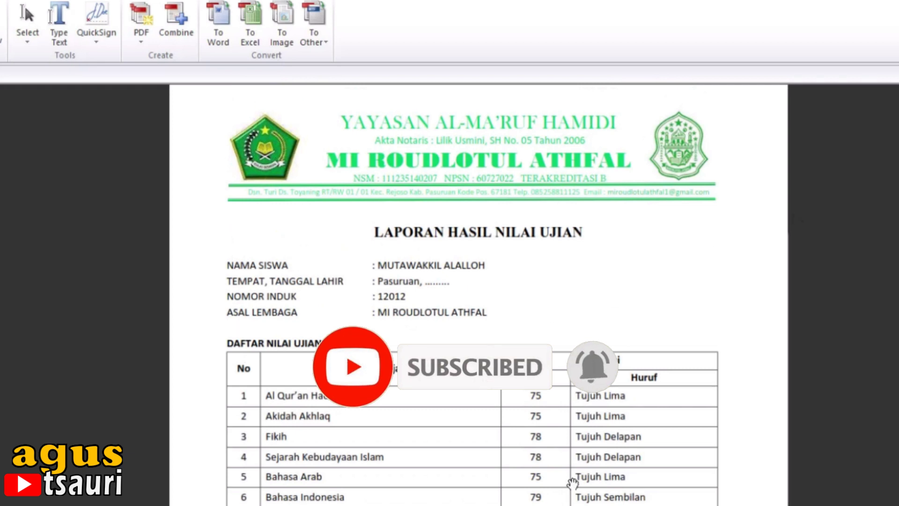